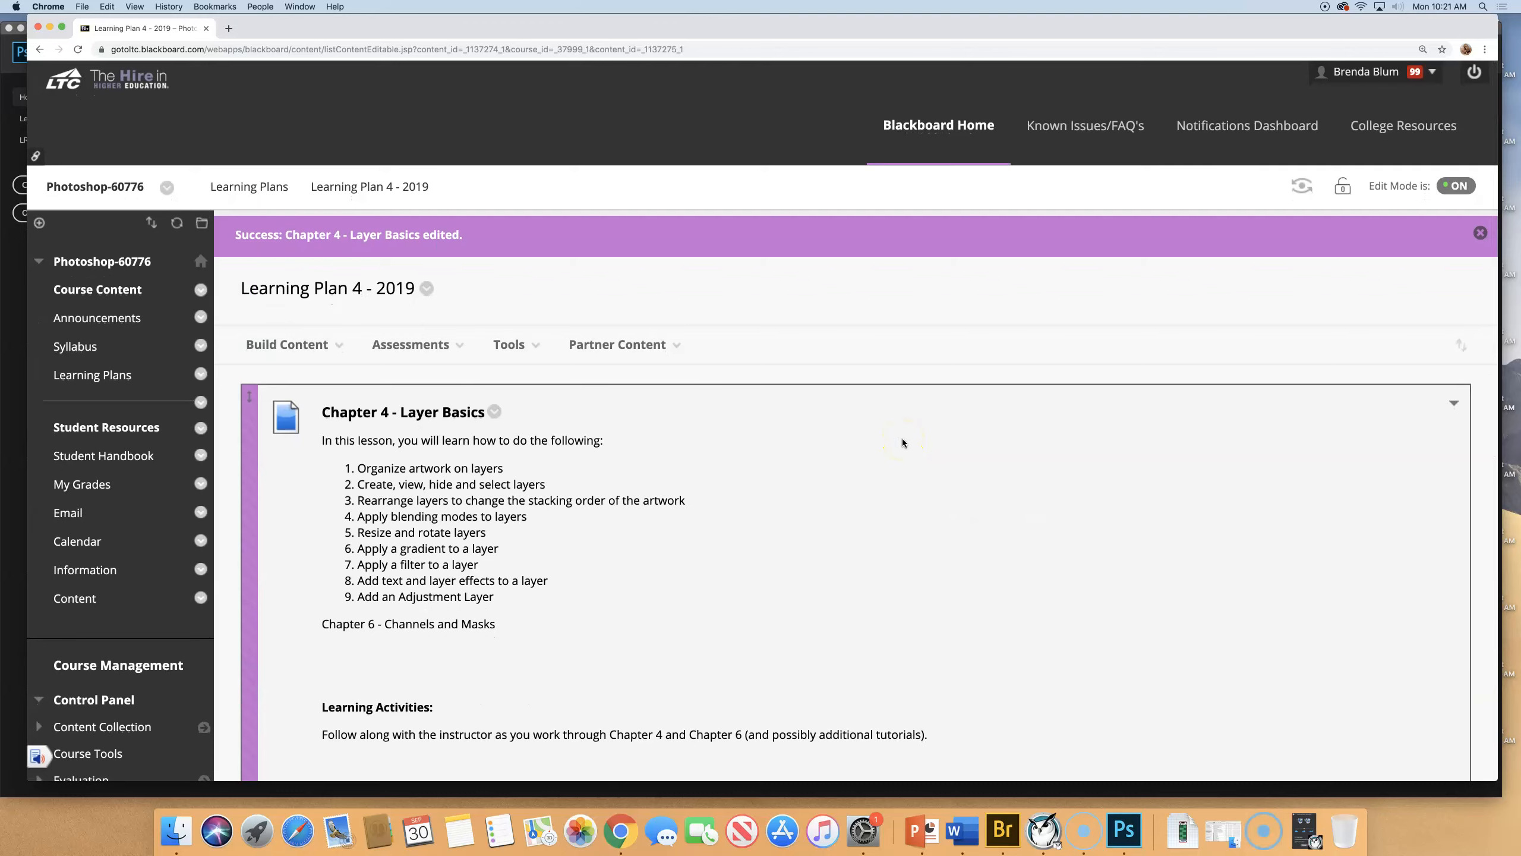
Step: Download the Additional Photos attachment from the Learning Plan 4 page and show CarAndField.zip in the Downloads folder
scroll(907, 446, "down", 10)
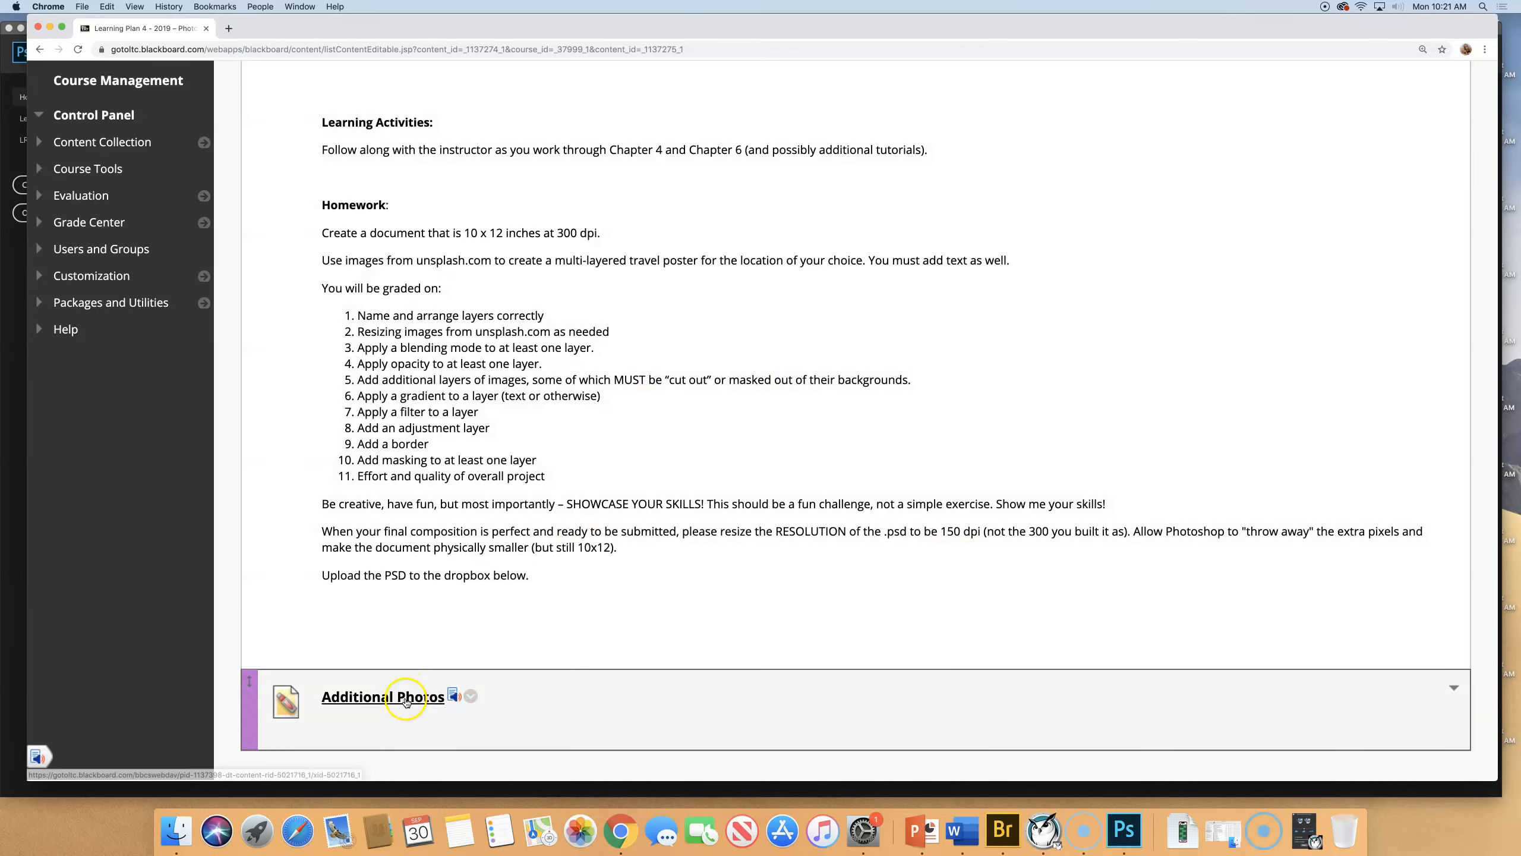
left_click(405, 700)
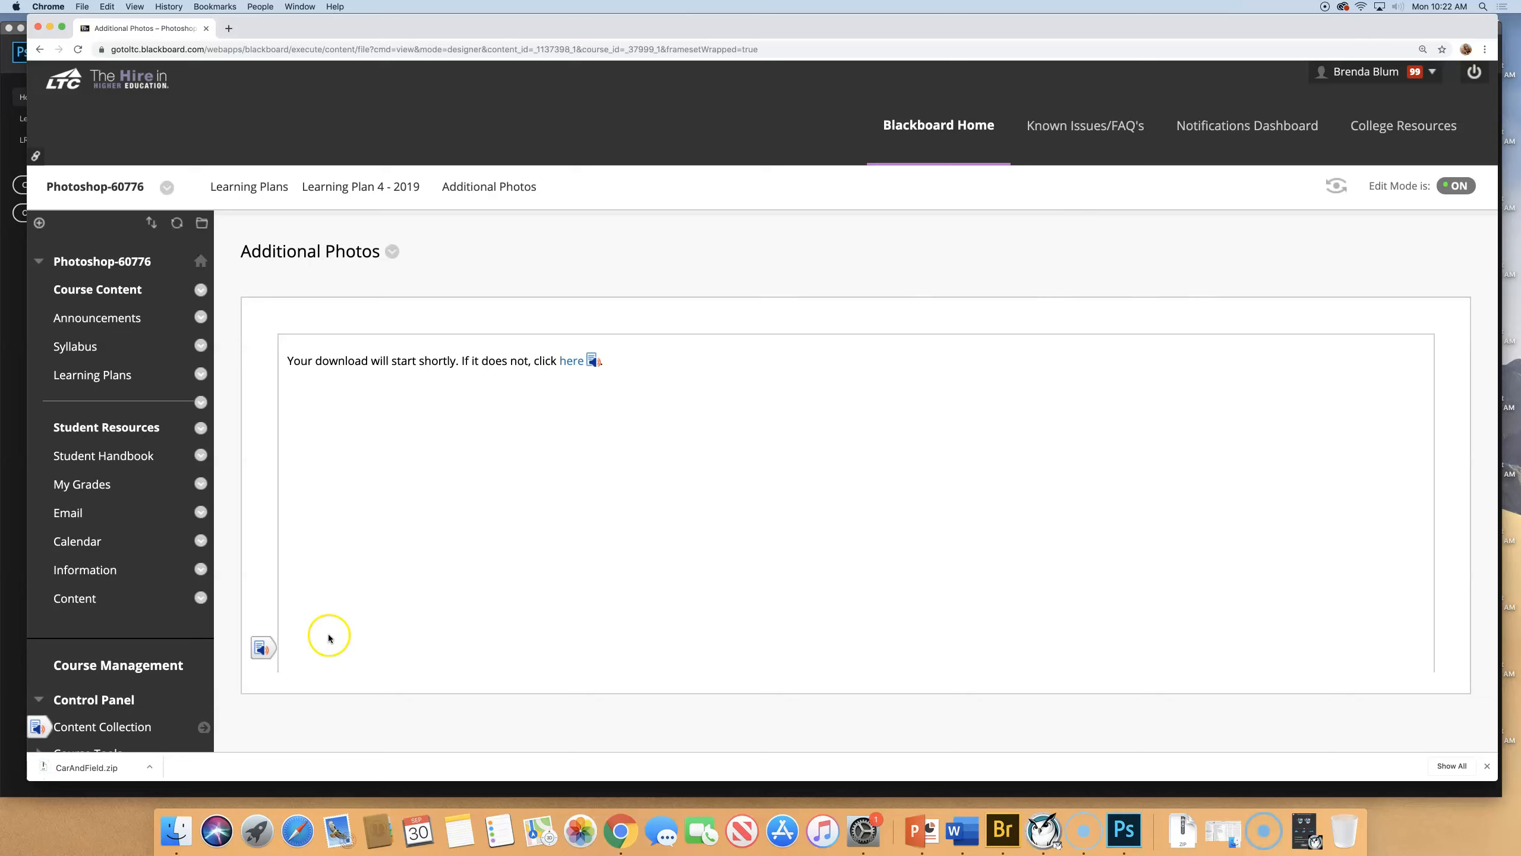
left_click(72, 774)
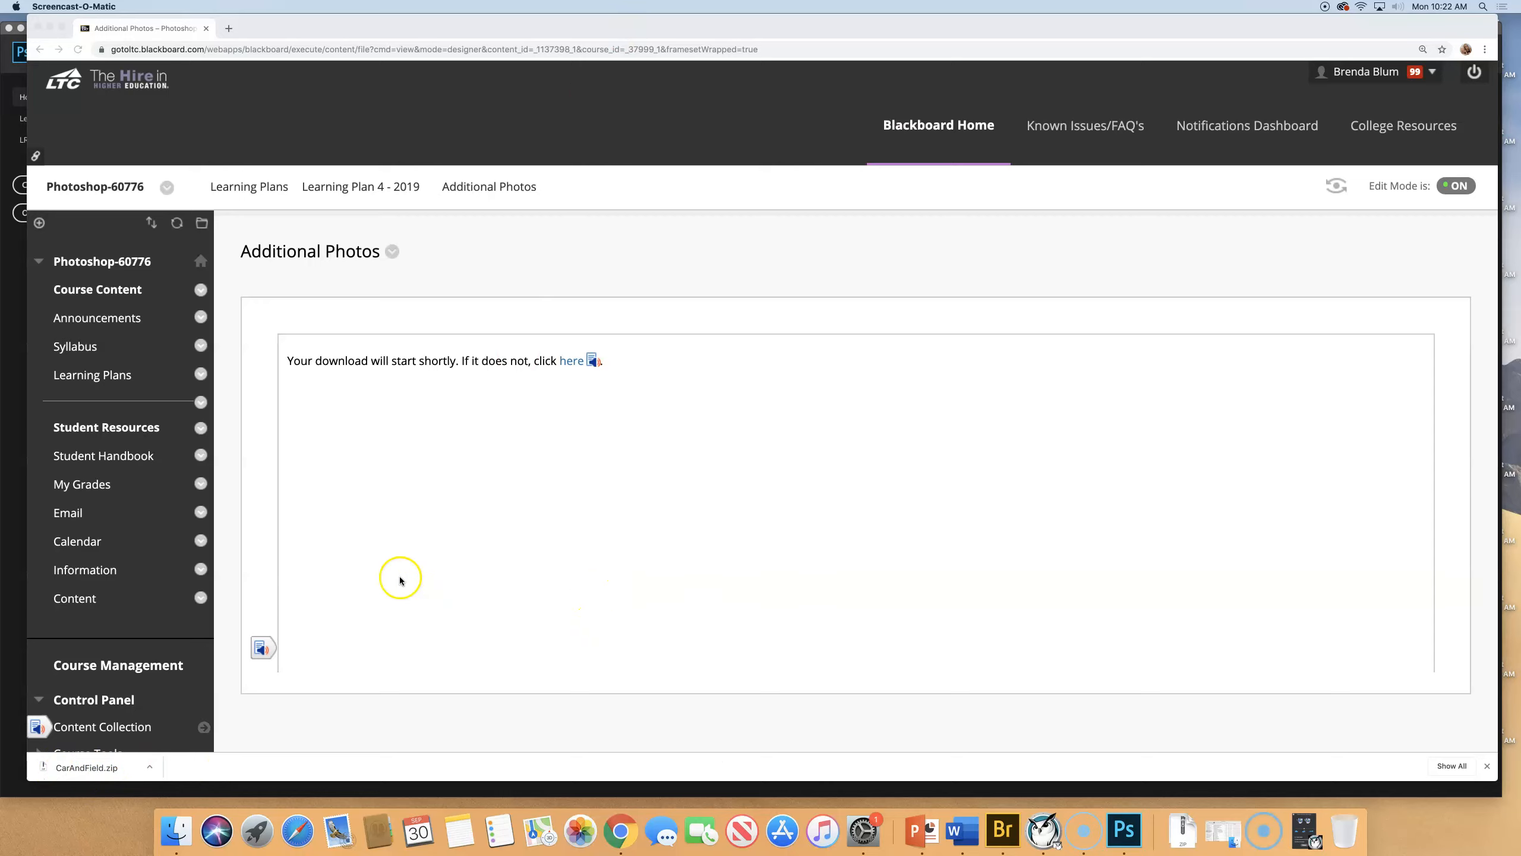
left_click(89, 773)
left_click(149, 767)
left_click(175, 774)
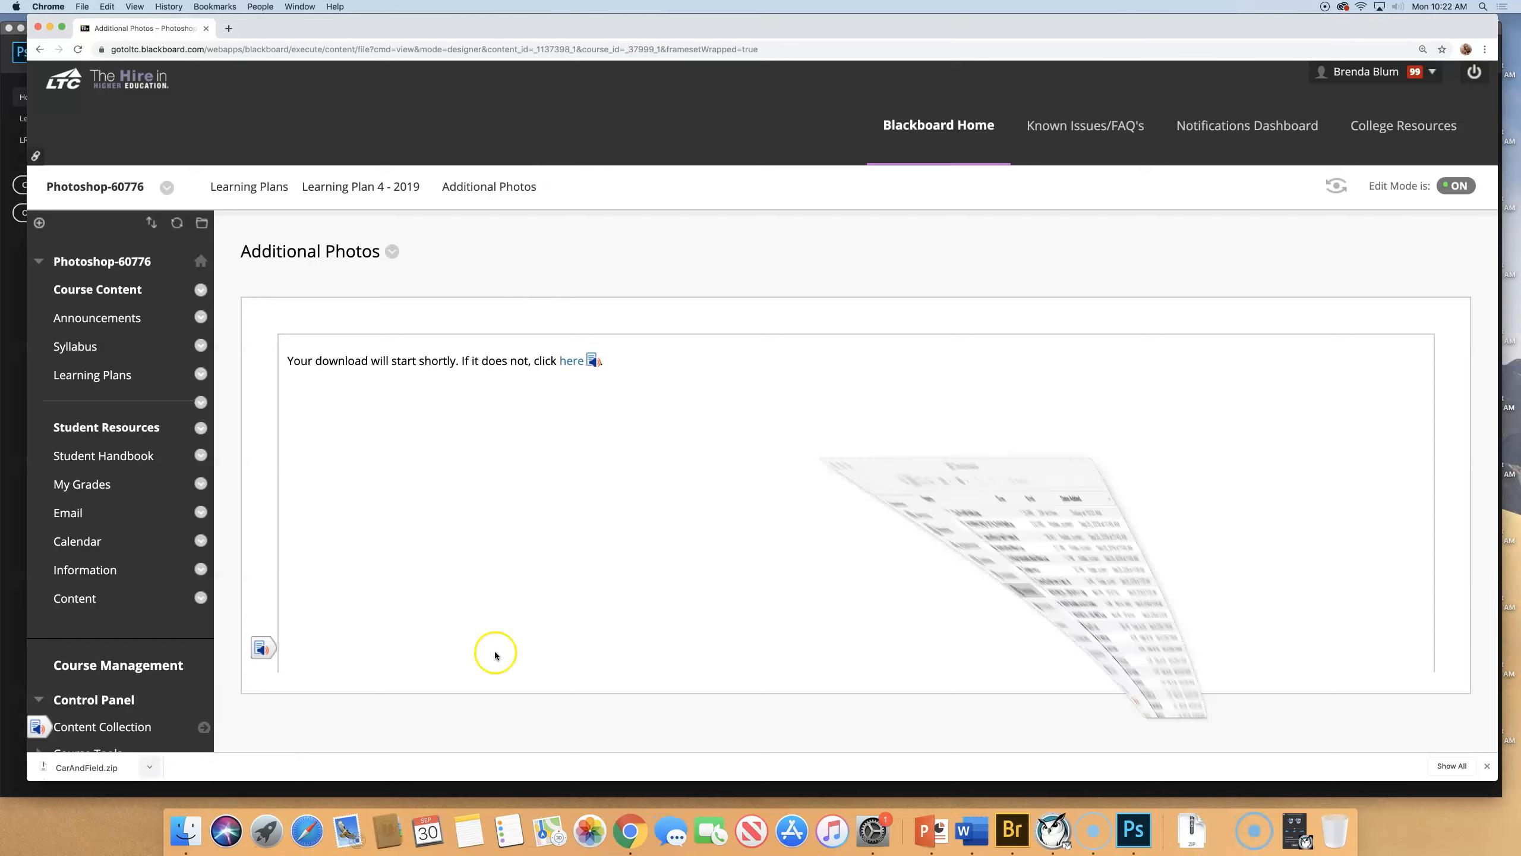
Step: Unzip CarAndField.zip and open the extracted folder to check the Car.jpg and Field.jpg images
double_click(661, 205)
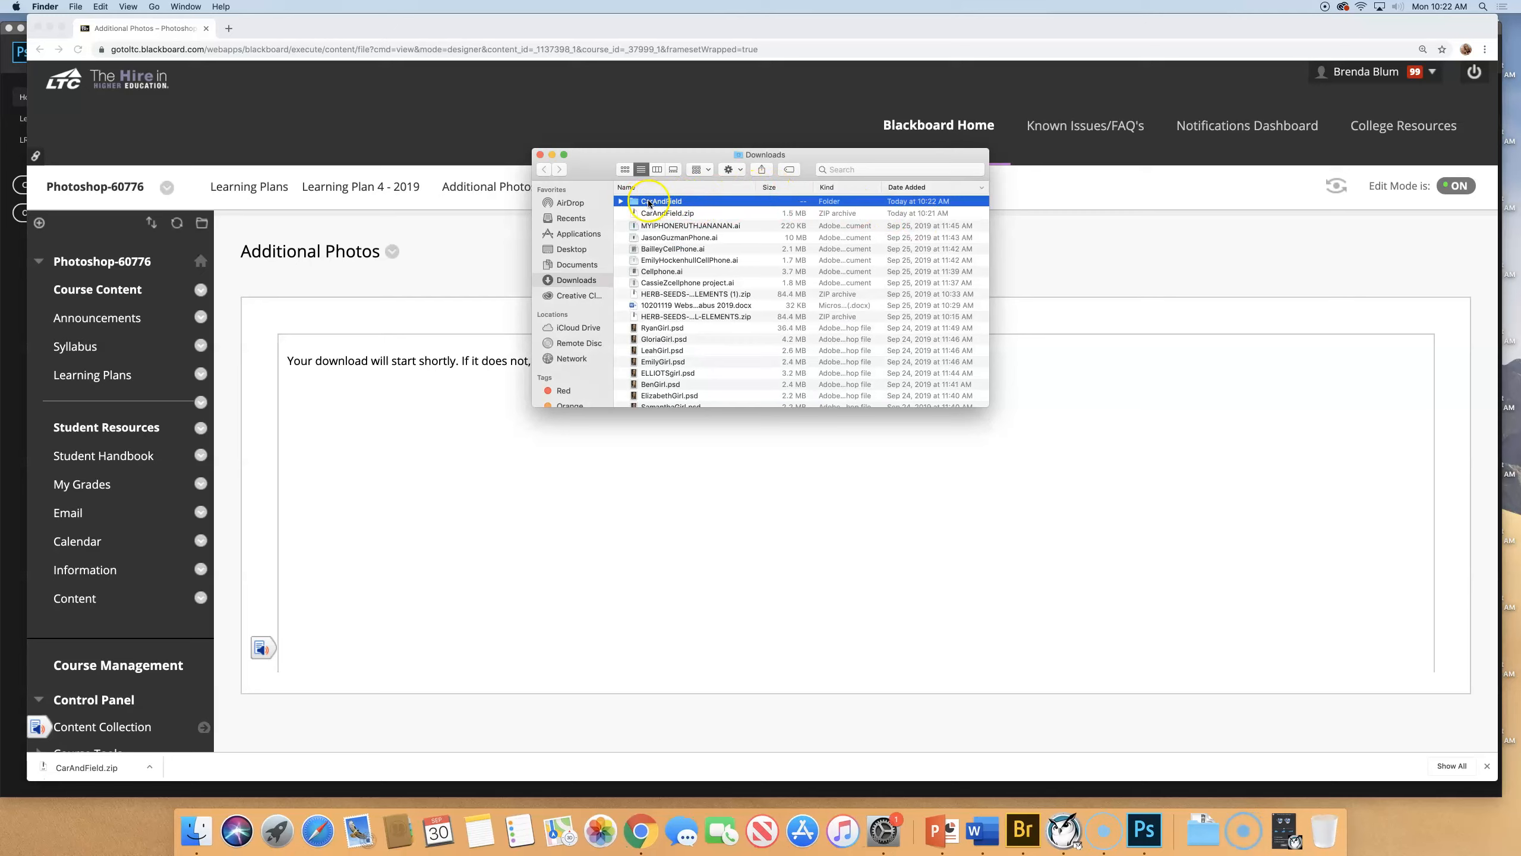
double_click(652, 202)
left_click(649, 203)
left_click(650, 213)
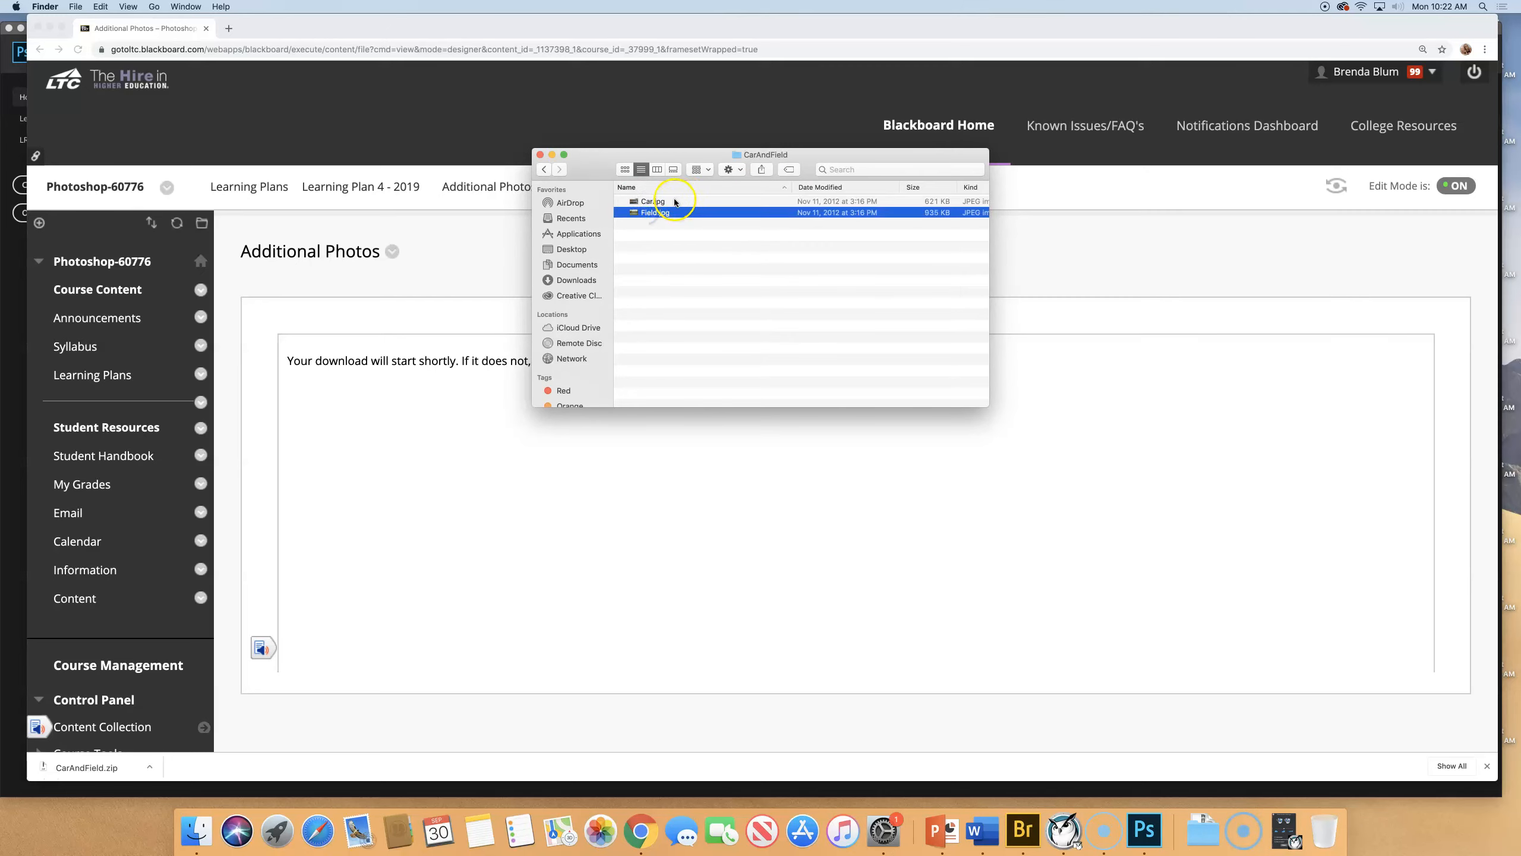
left_click(675, 202)
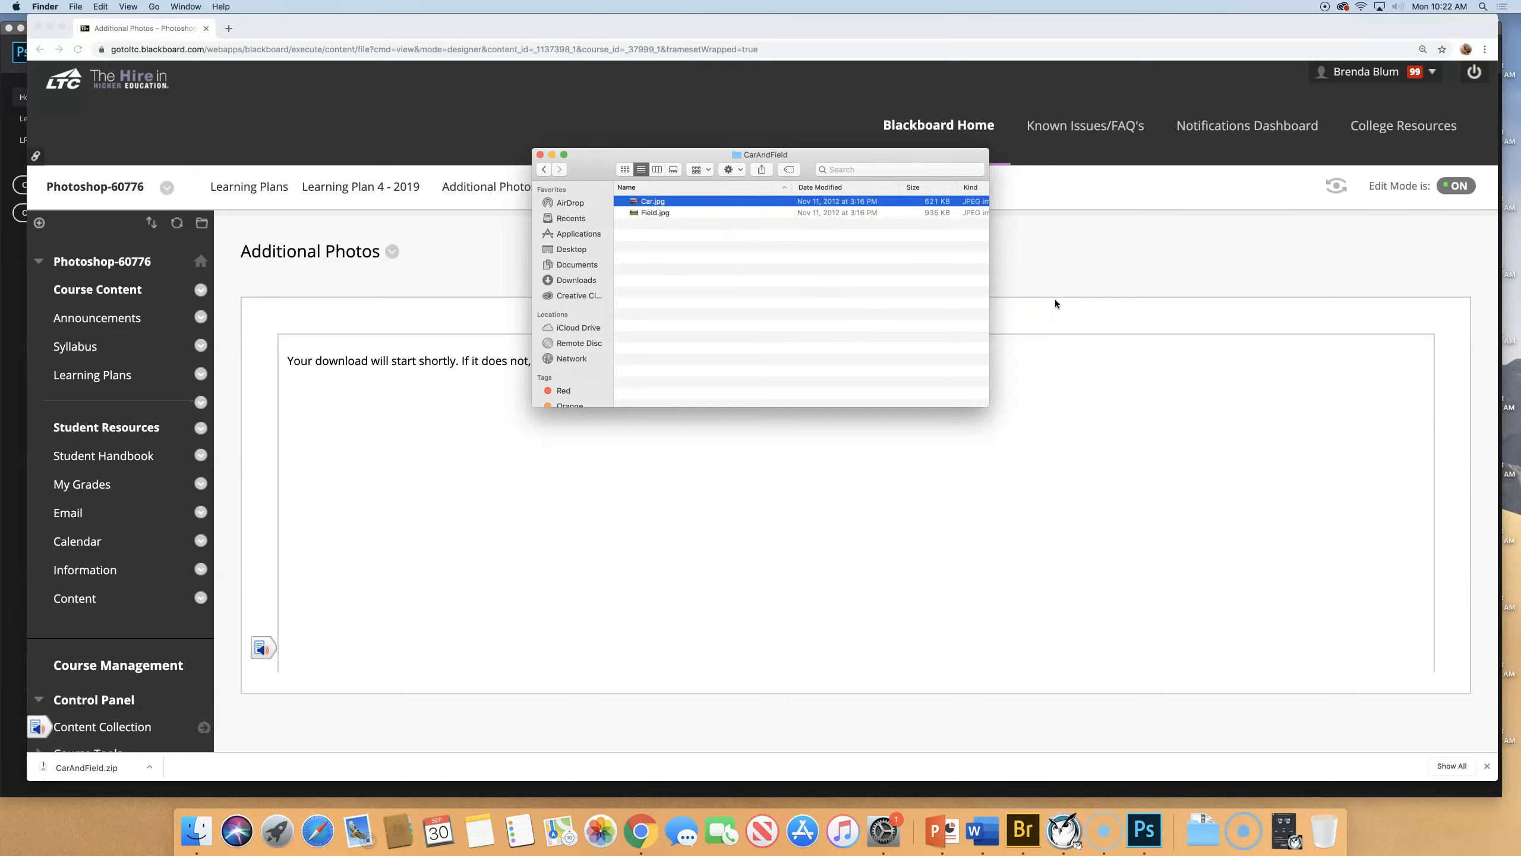
Step: Switch to Photoshop and open both Field.jpg and Car.jpg from the CarAndField folder in Downloads
left_click(1144, 833)
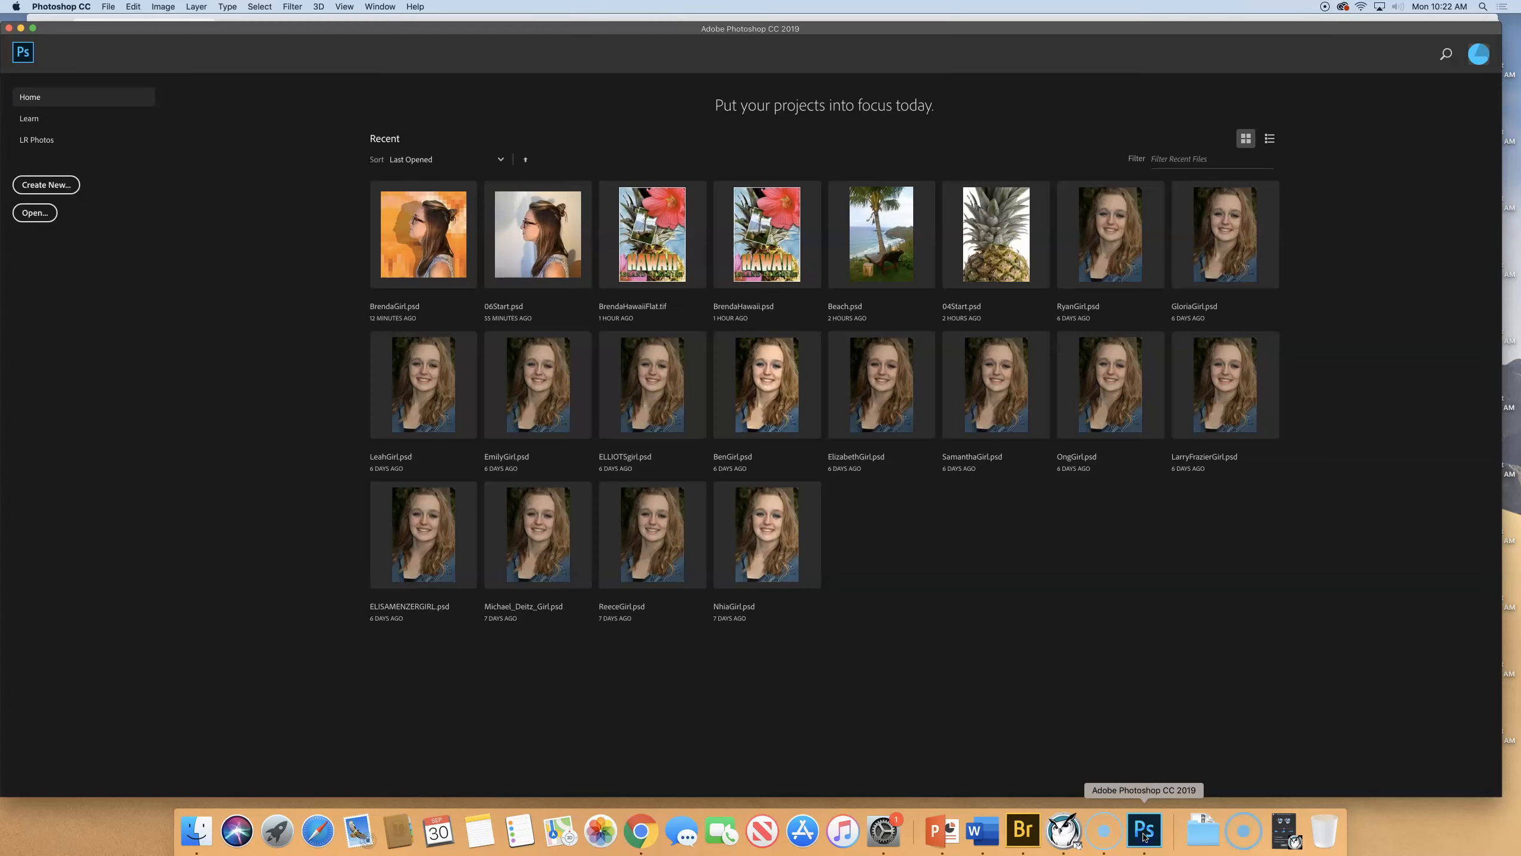
left_click(109, 6)
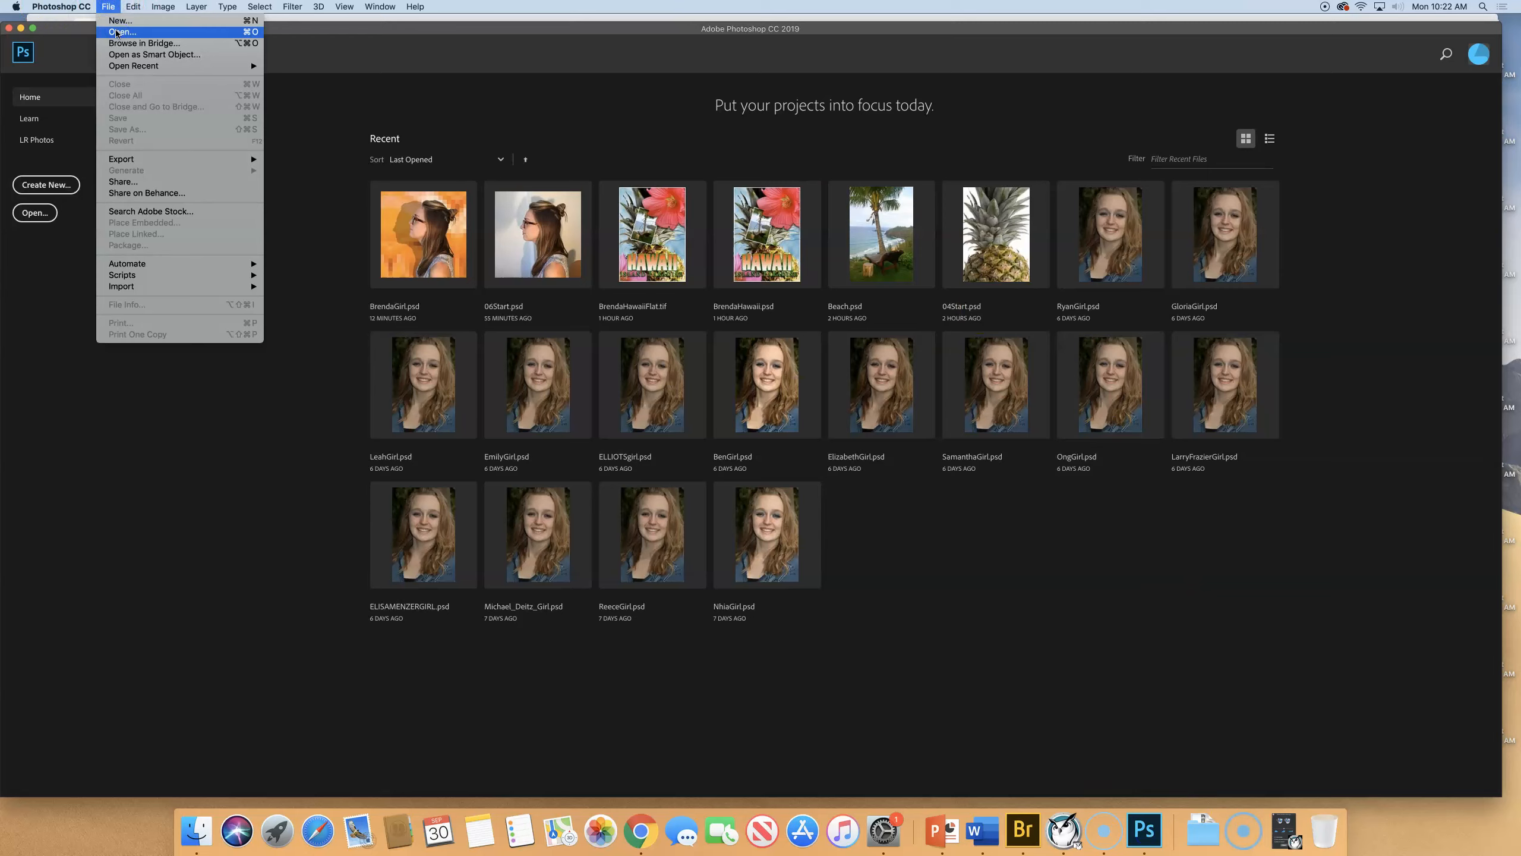
left_click(117, 32)
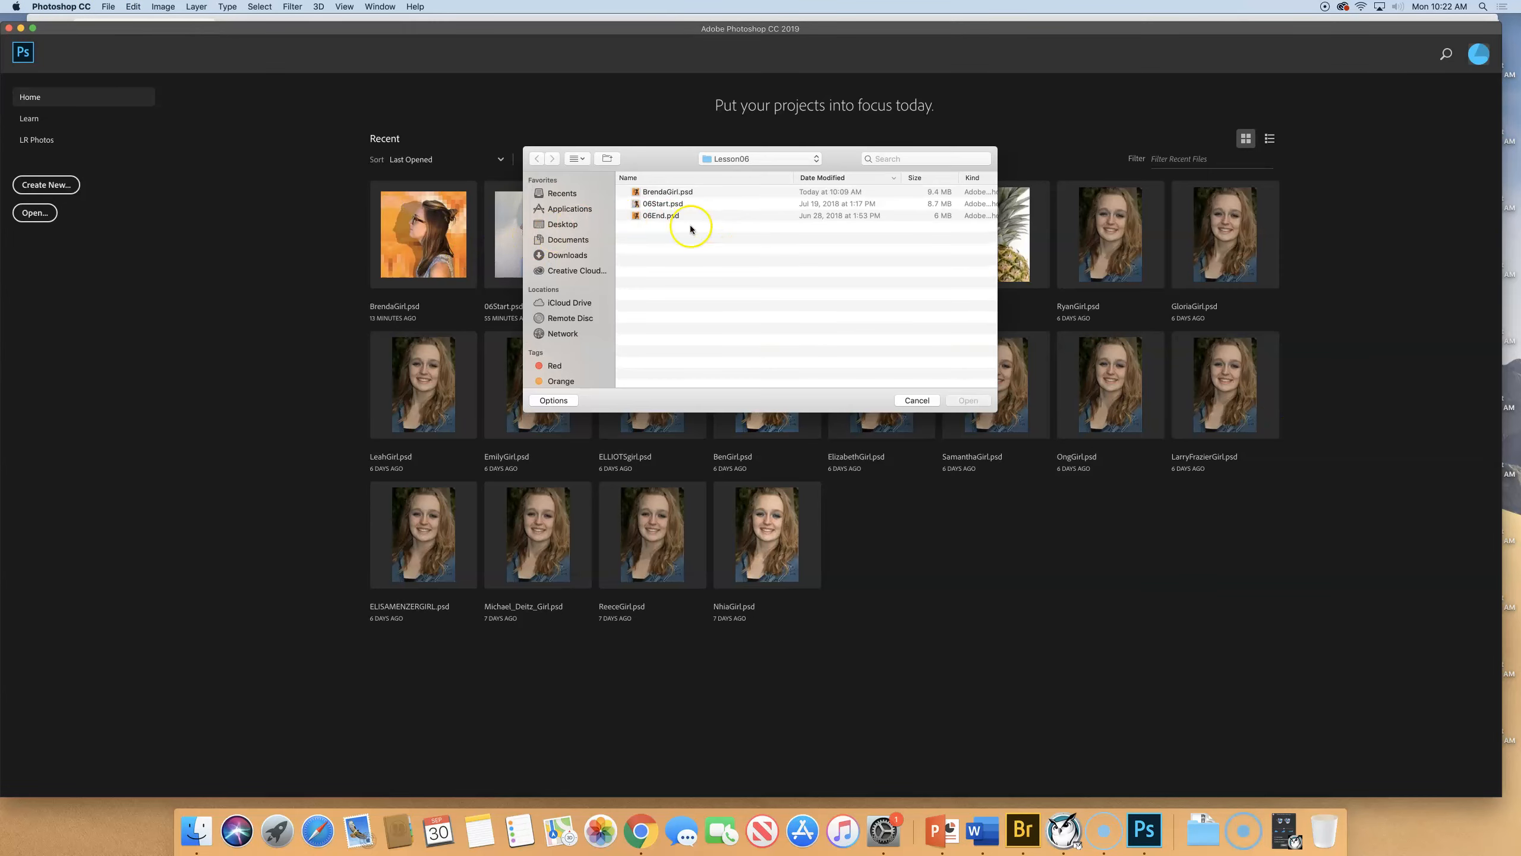
left_click(562, 240)
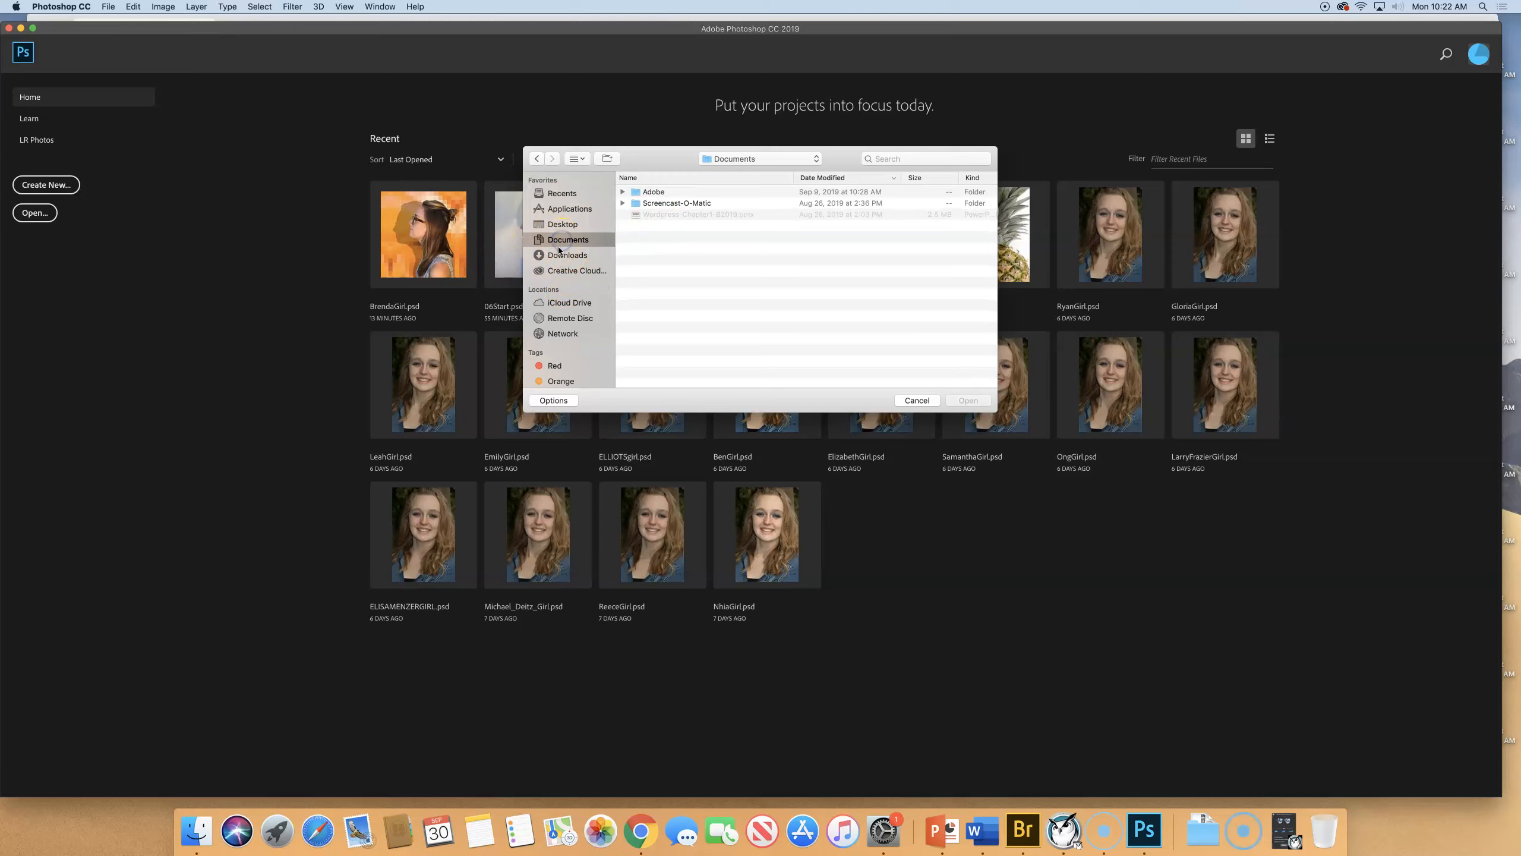
left_click(562, 255)
left_click(668, 191)
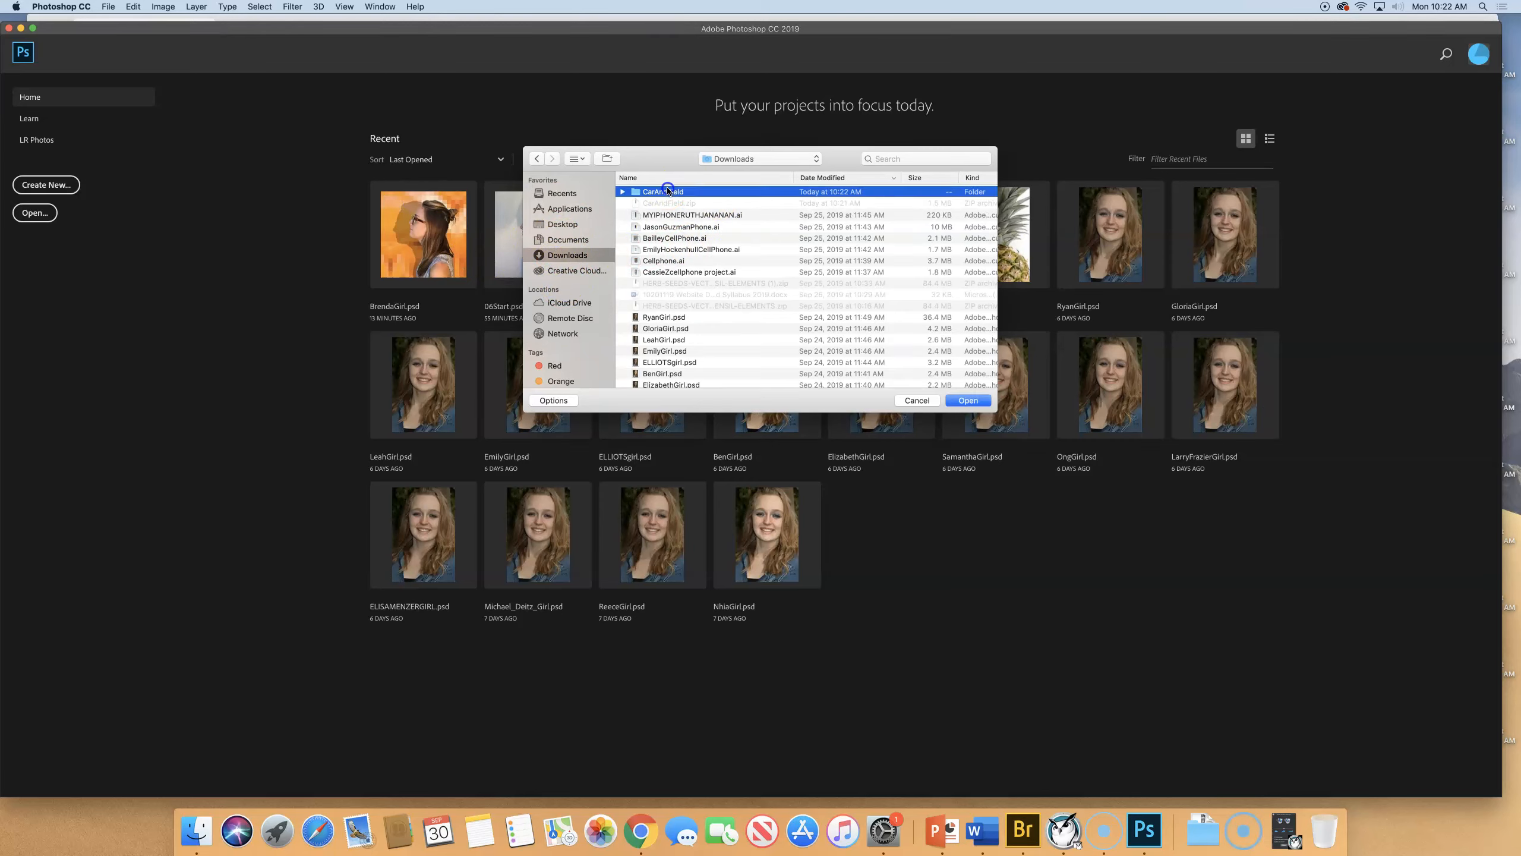
double_click(668, 190)
left_click(665, 192)
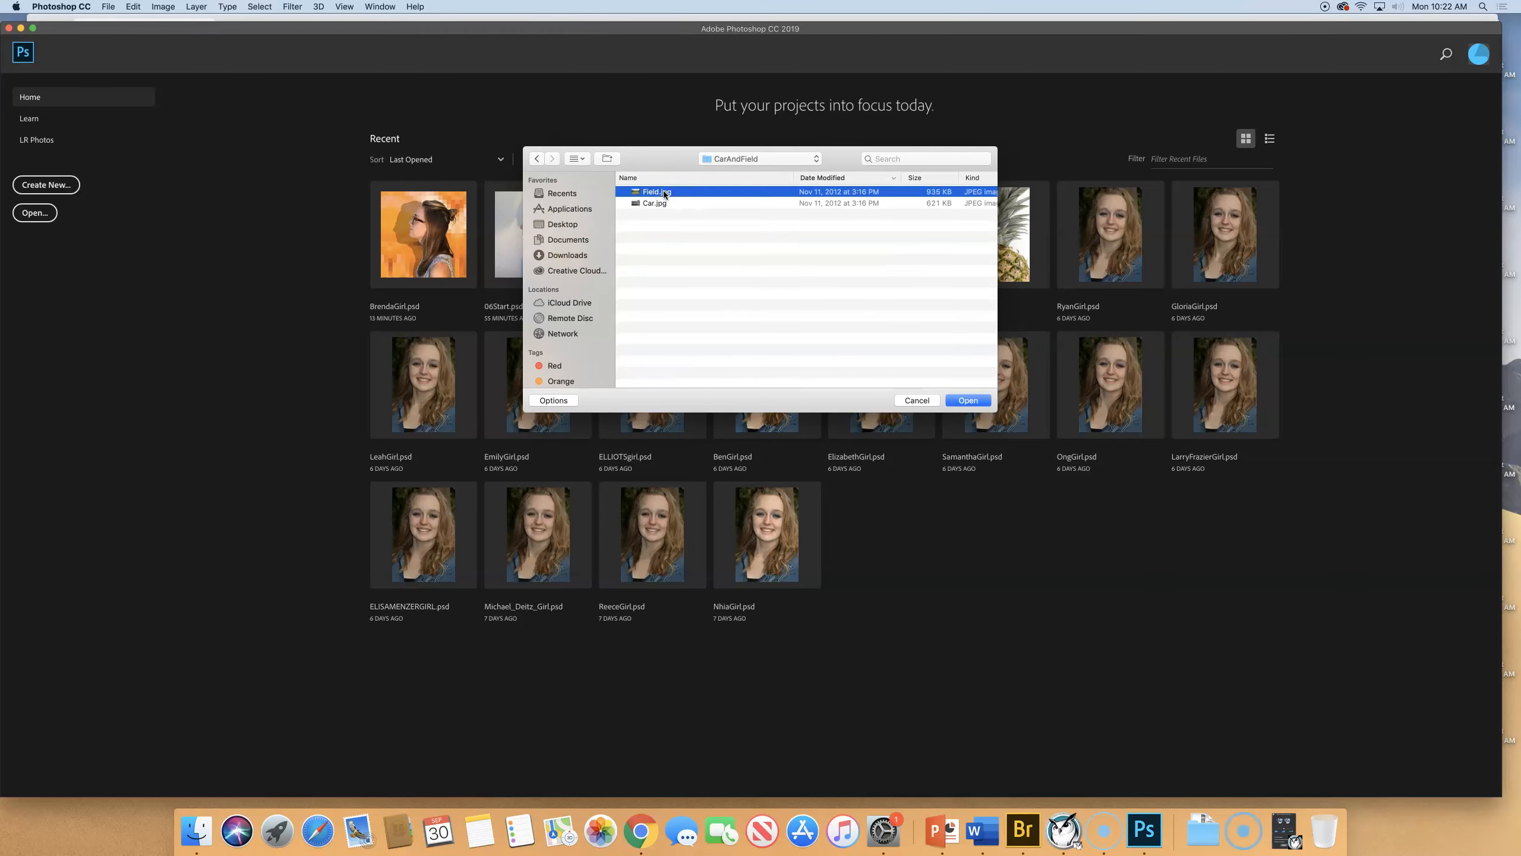
key("super+a")
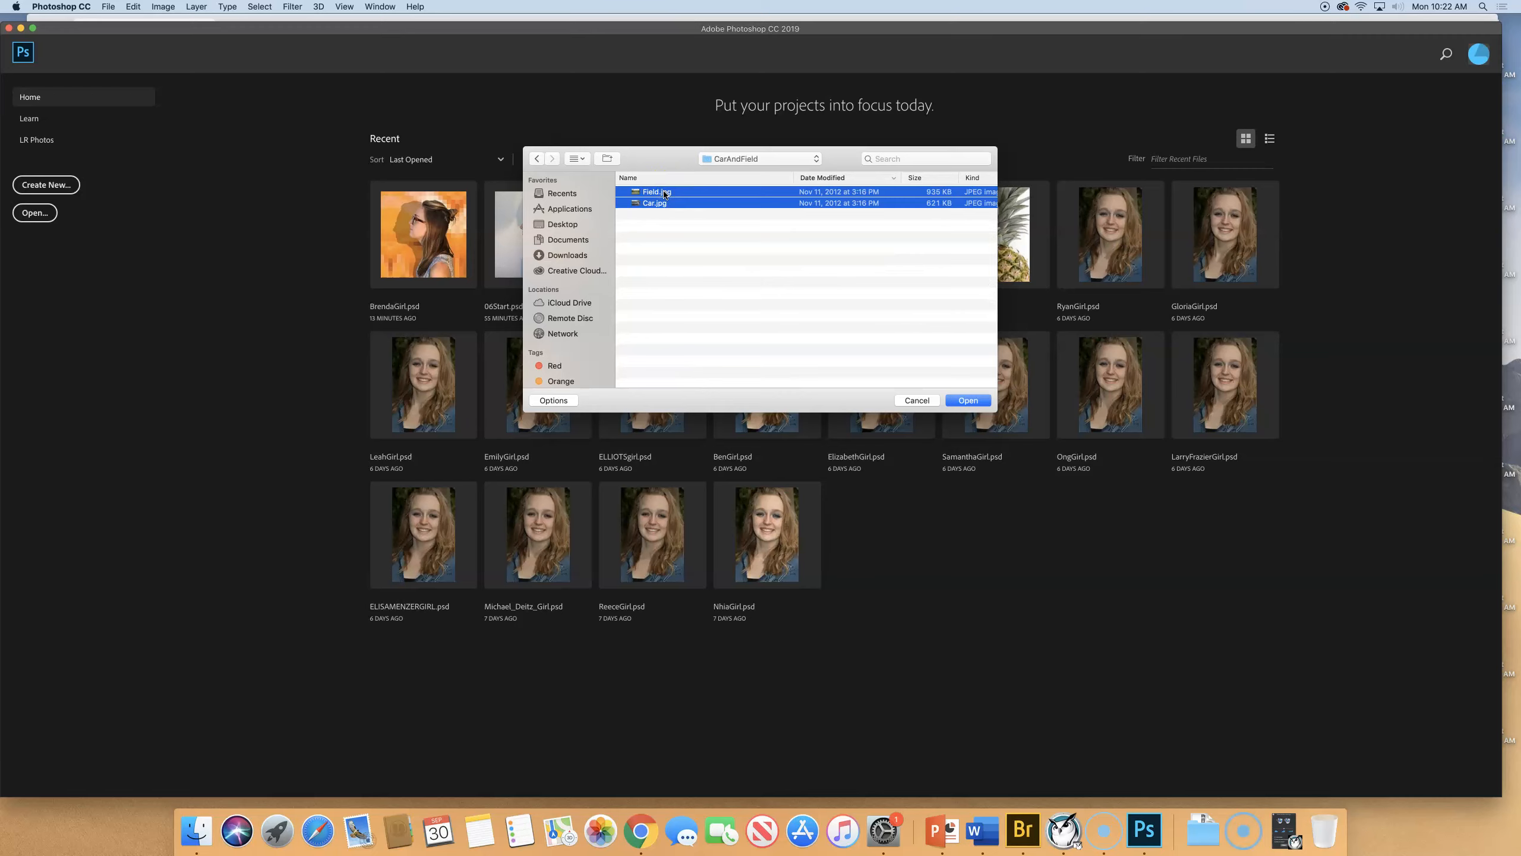
key("Return")
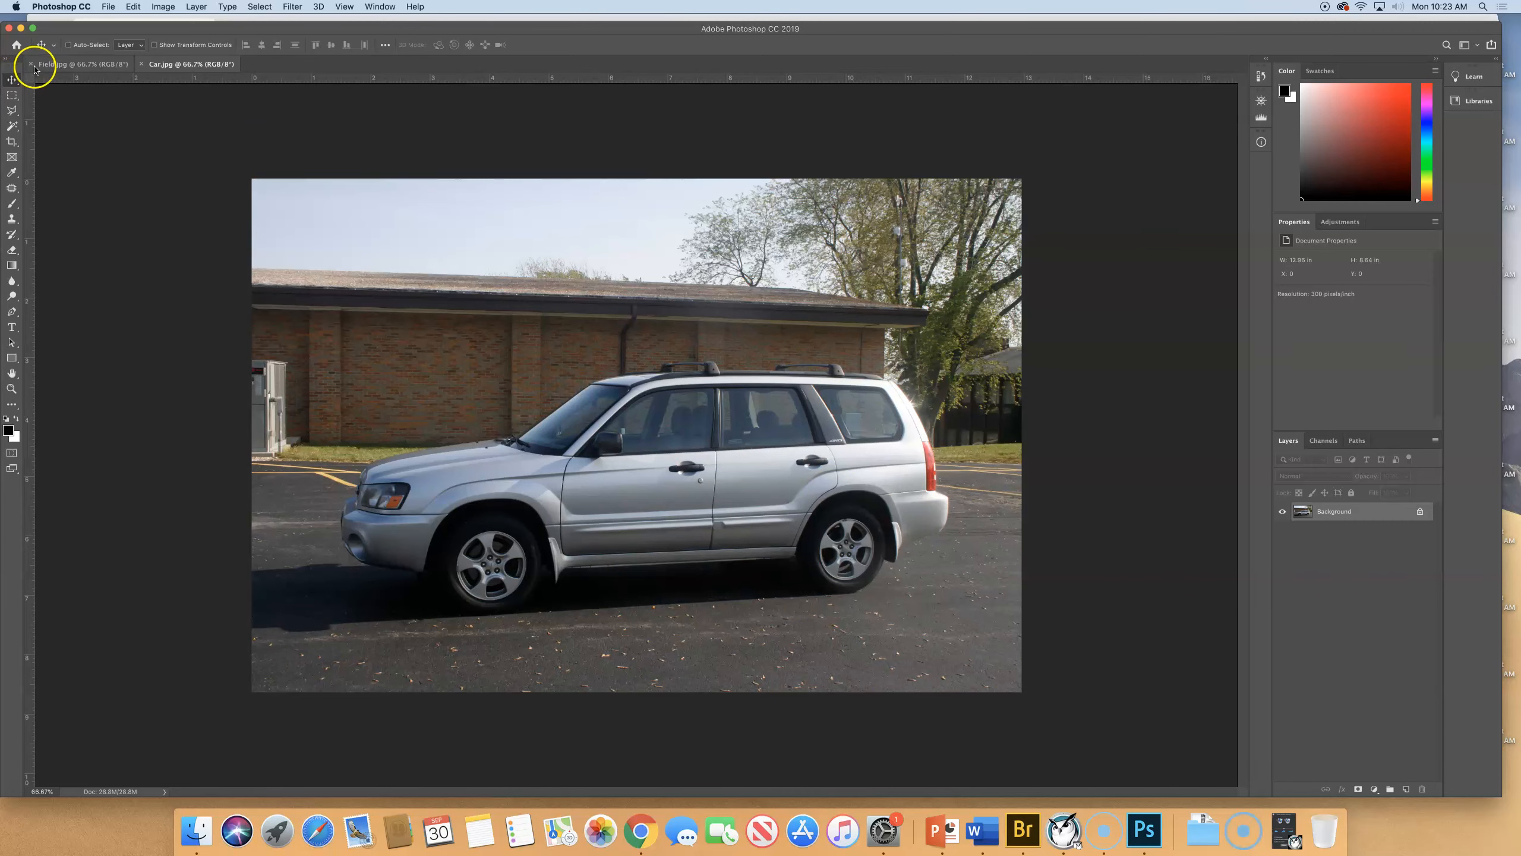
Step: View the field and car images, and convert the Car.jpg background to a normal layer while moving it up and left
left_click(34, 67)
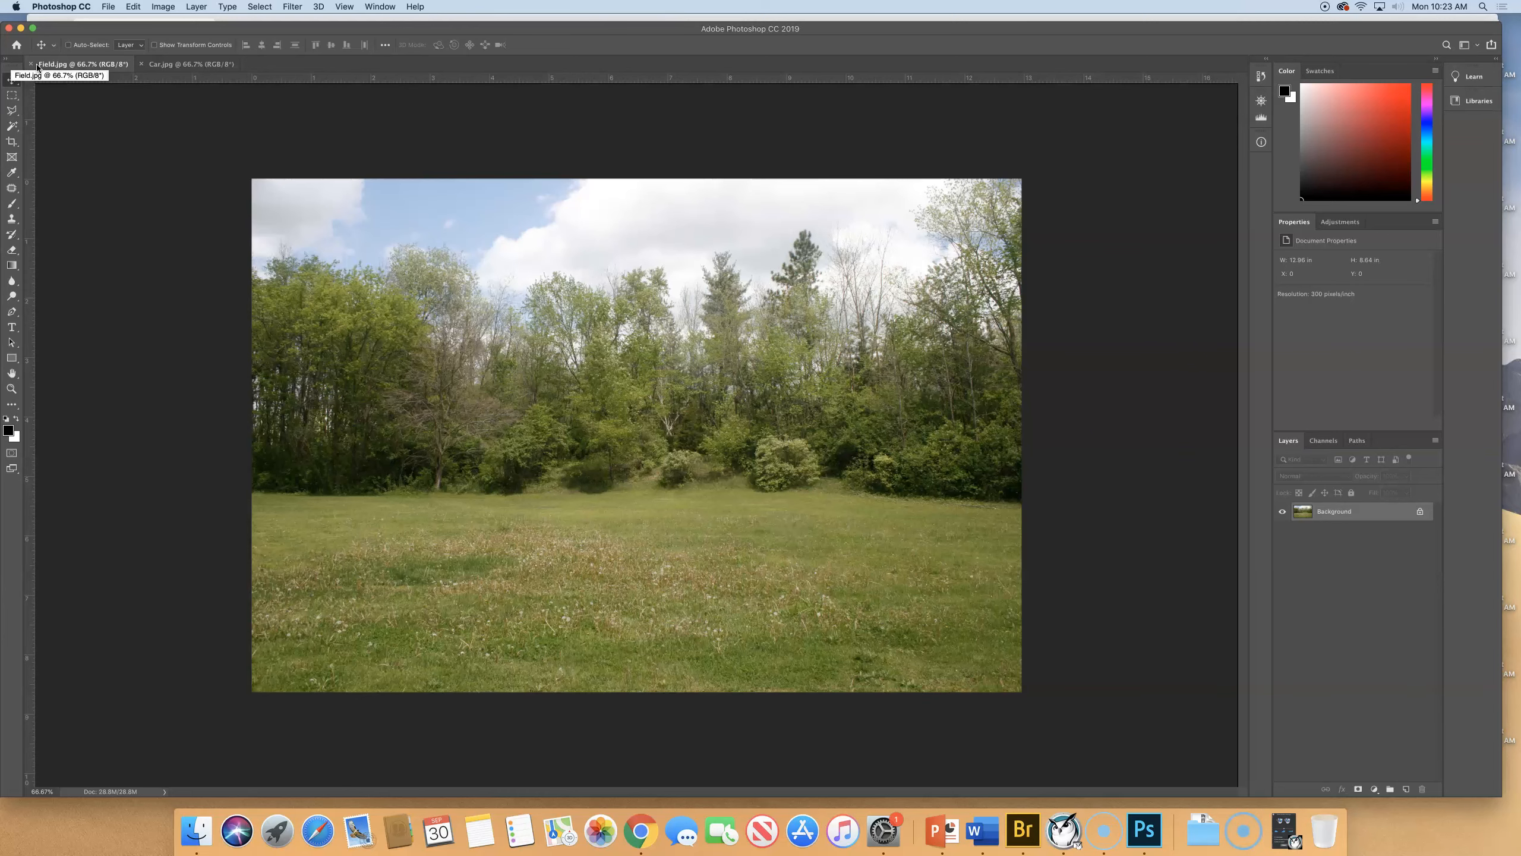
left_click(200, 65)
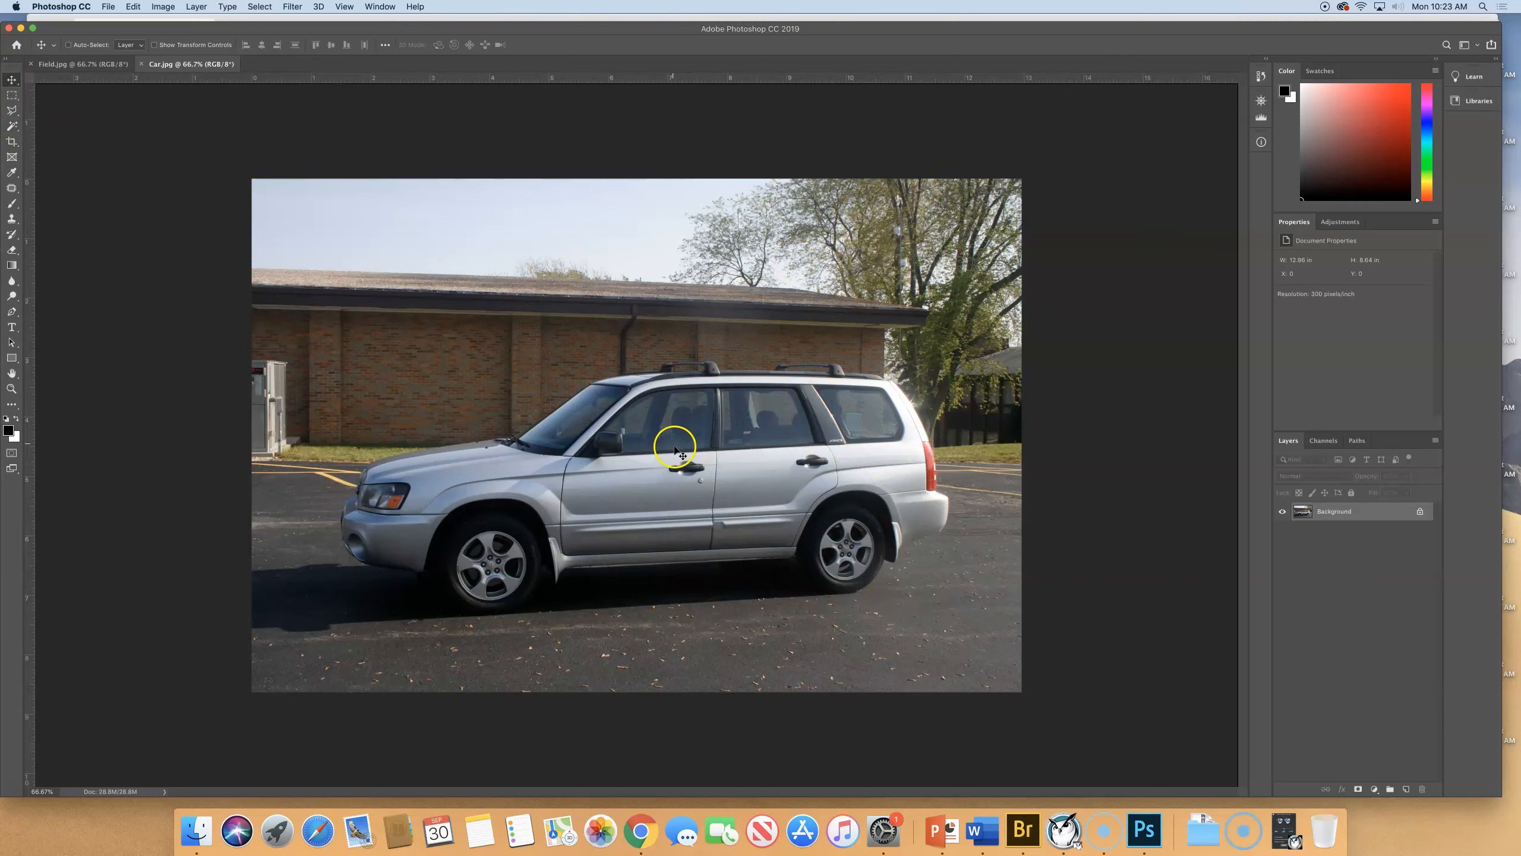
left_click(429, 333)
left_click_drag(428, 333, 171, 149)
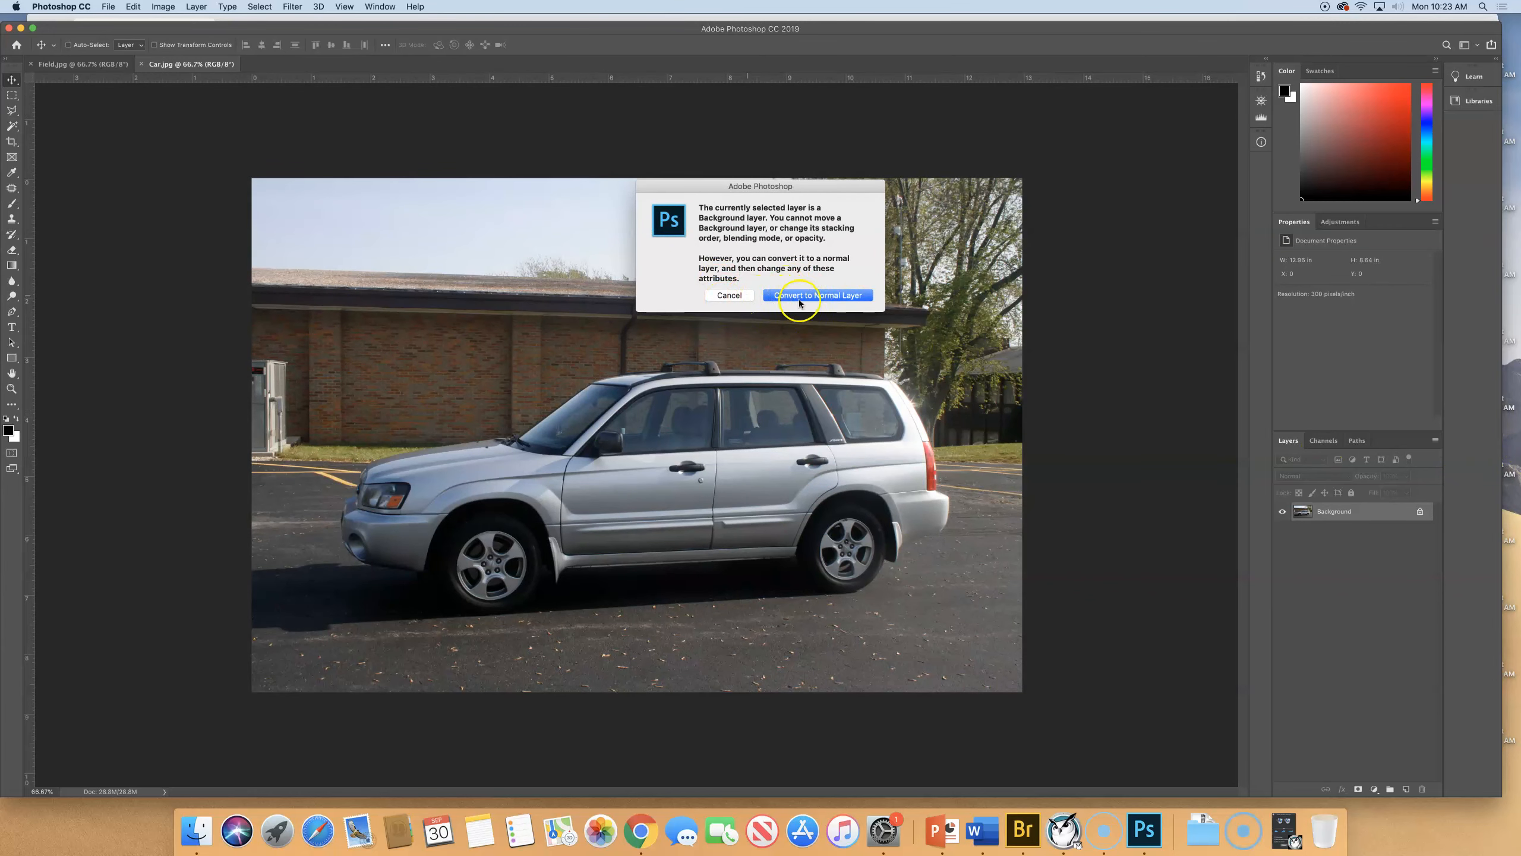
left_click(846, 292)
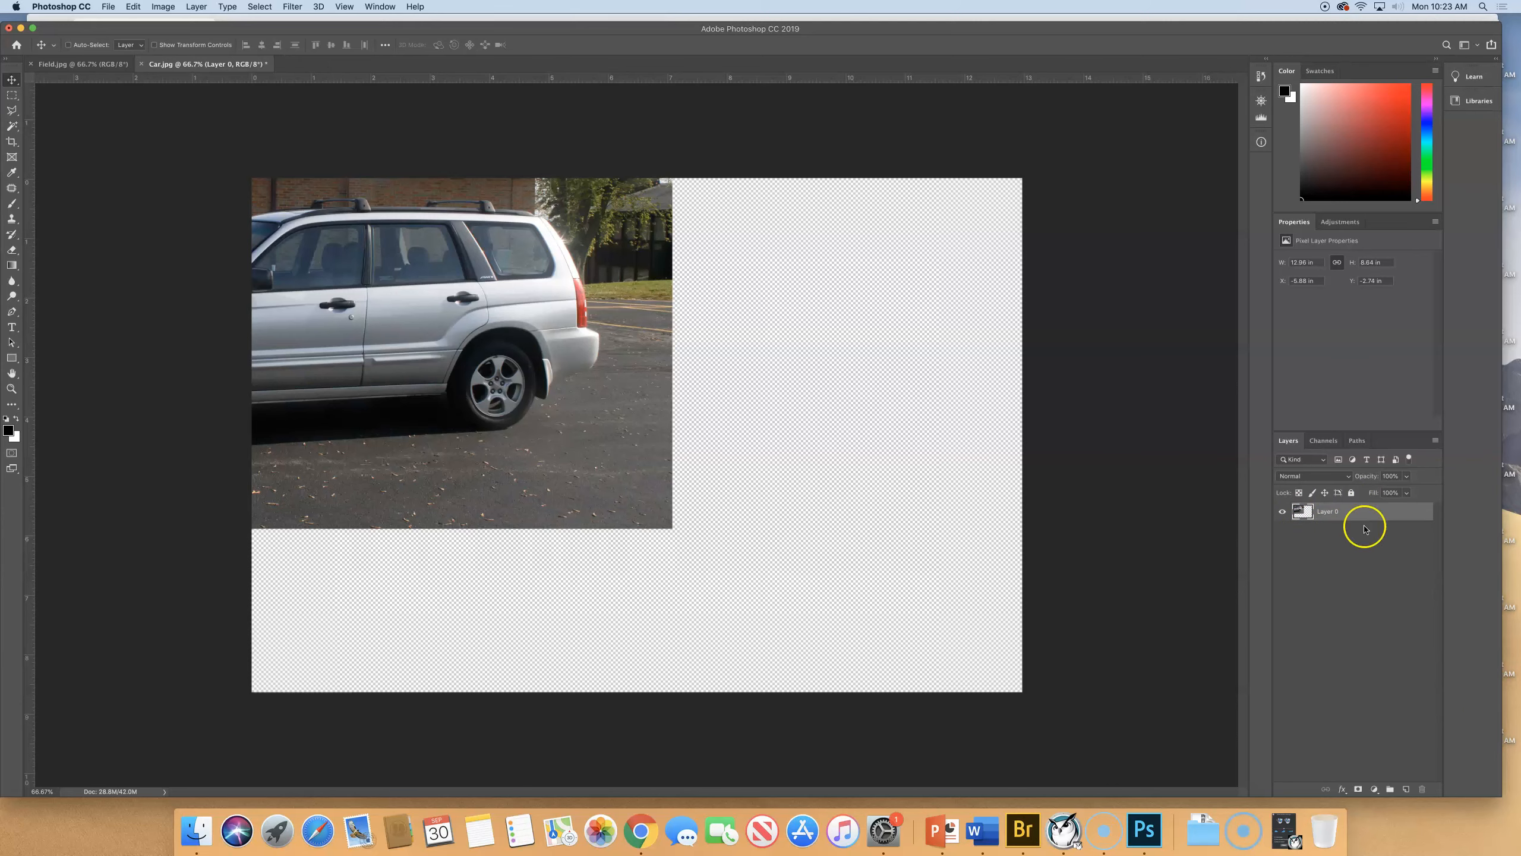
Step: Copy the car layer from Car.jpg into the Field.jpg document, aligned to cover the whole field image
left_click_drag(529, 294, 794, 386)
left_click_drag(621, 408, 202, 186)
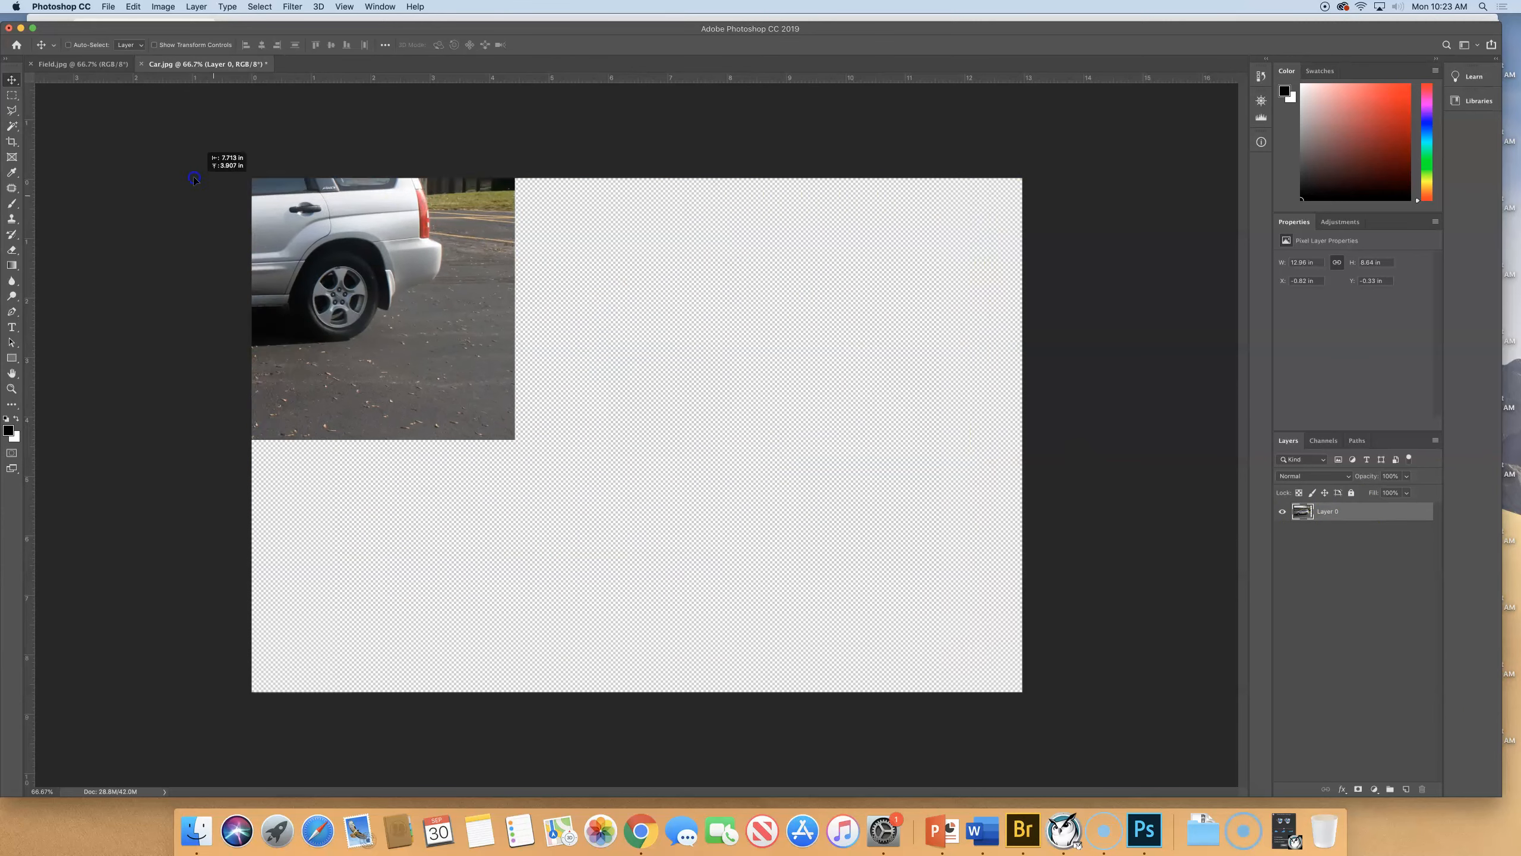
left_click(100, 64)
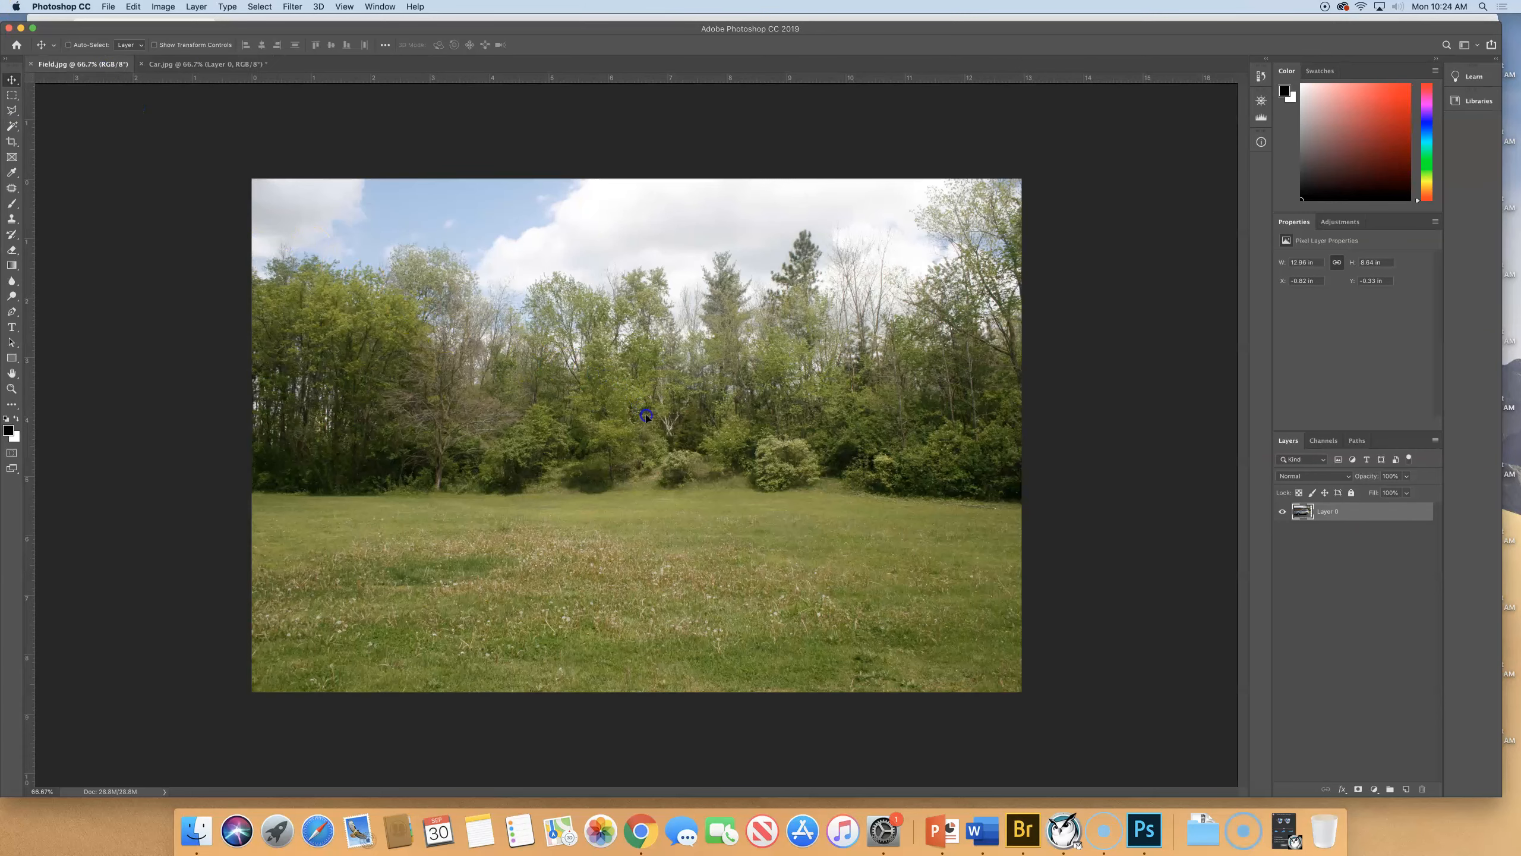
key("super+v")
left_click_drag(445, 401, 502, 407)
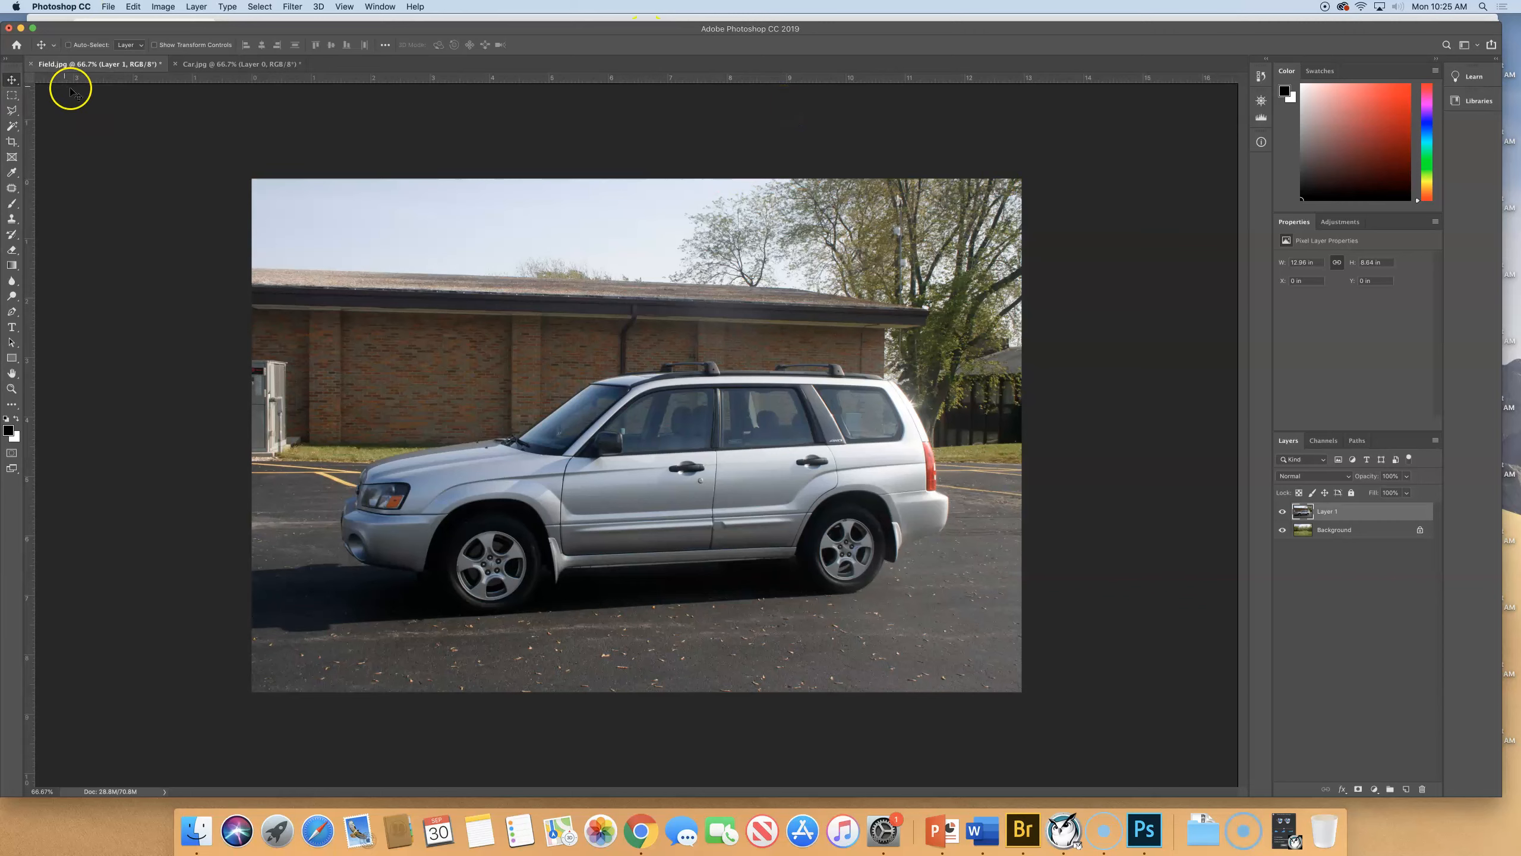
Step: Select the car on Layer 1 with the Quick Selection tool, starting from its headlight and front bumper
left_click(11, 111)
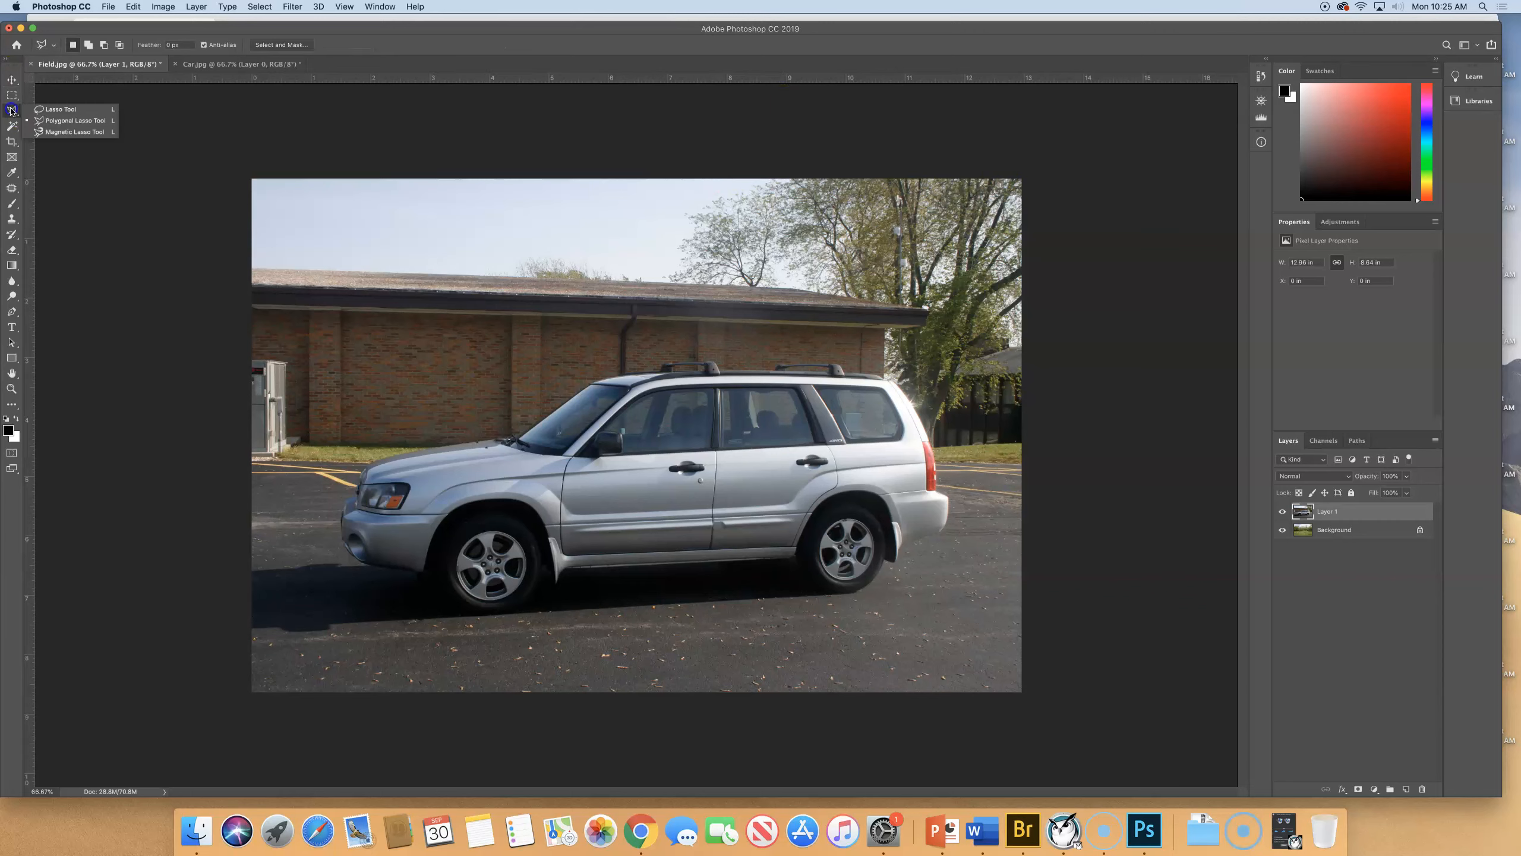
left_click_drag(11, 126, 50, 126)
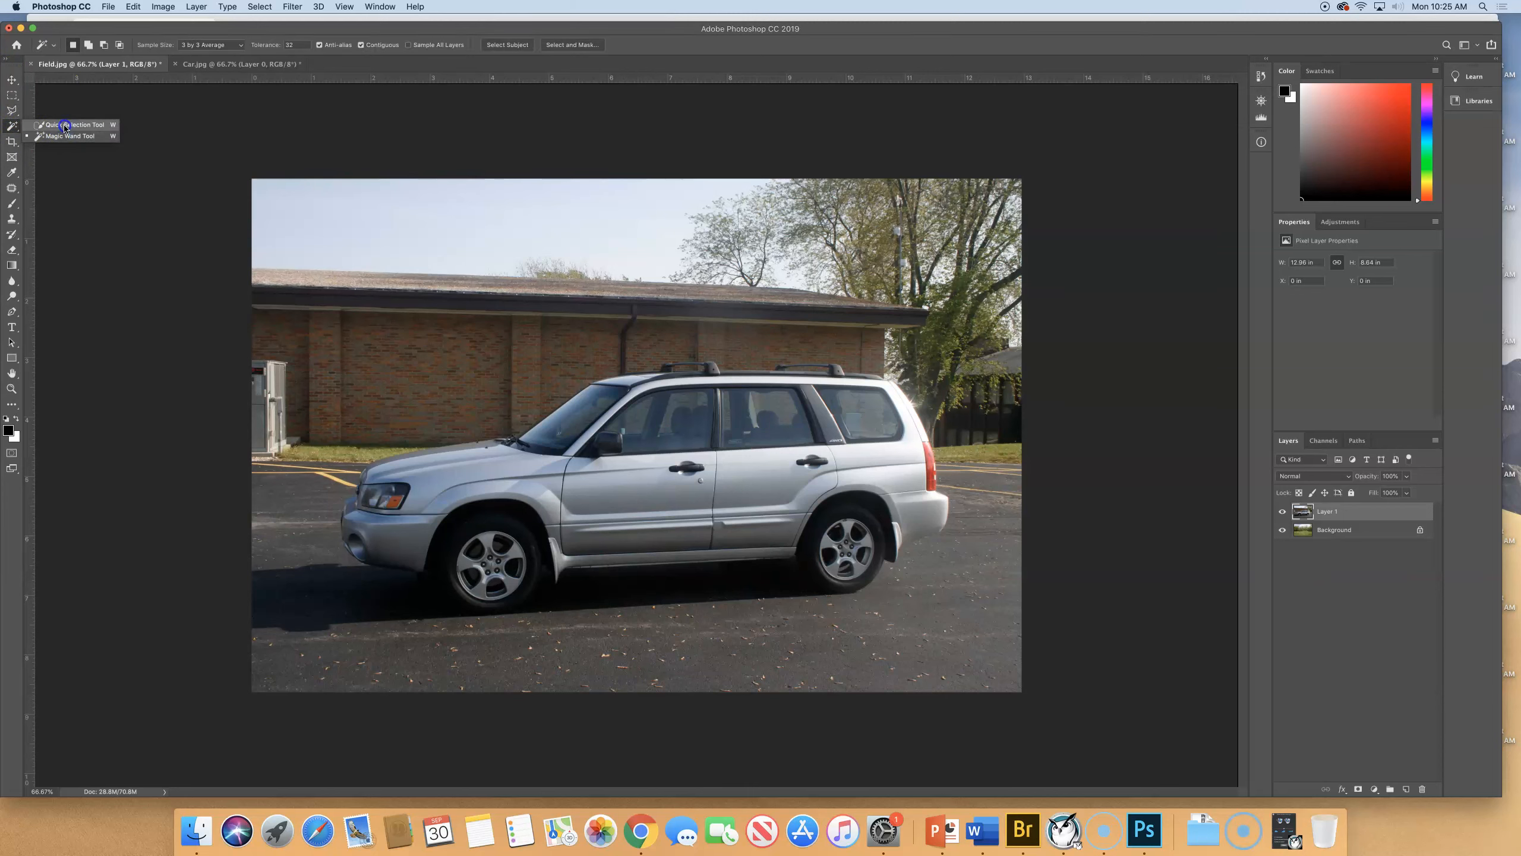
left_click(67, 129)
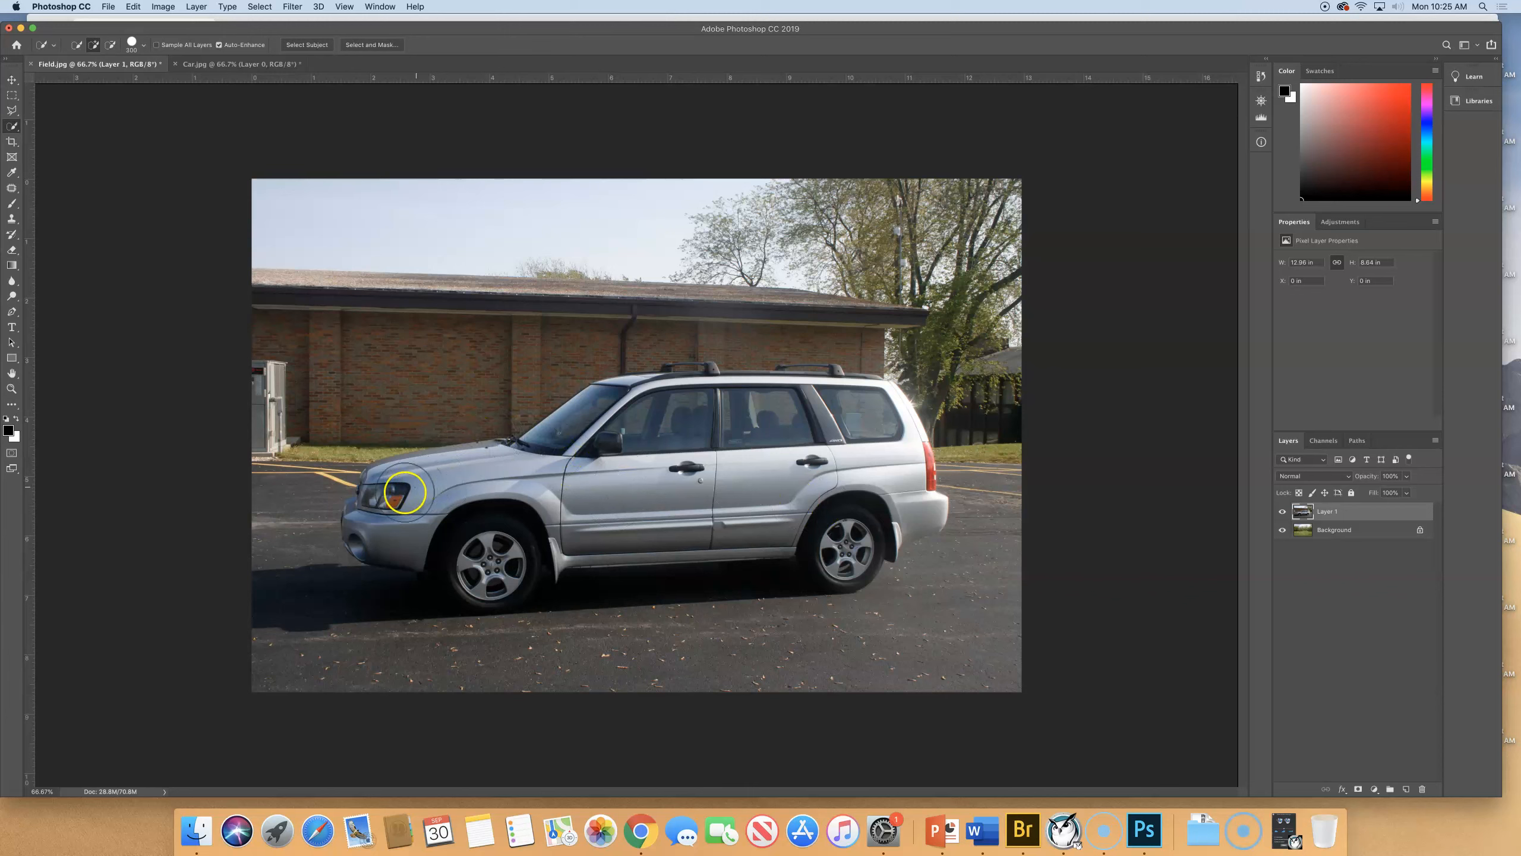
mouse_move(398, 489)
left_mouse_down()
mouse_move(455, 500)
mouse_move(614, 469)
mouse_move(637, 461)
mouse_move(622, 440)
mouse_move(644, 419)
mouse_move(839, 411)
mouse_move(913, 455)
mouse_move(926, 498)
mouse_move(830, 554)
mouse_move(719, 566)
mouse_move(527, 542)
mouse_move(420, 572)
left_mouse_up()
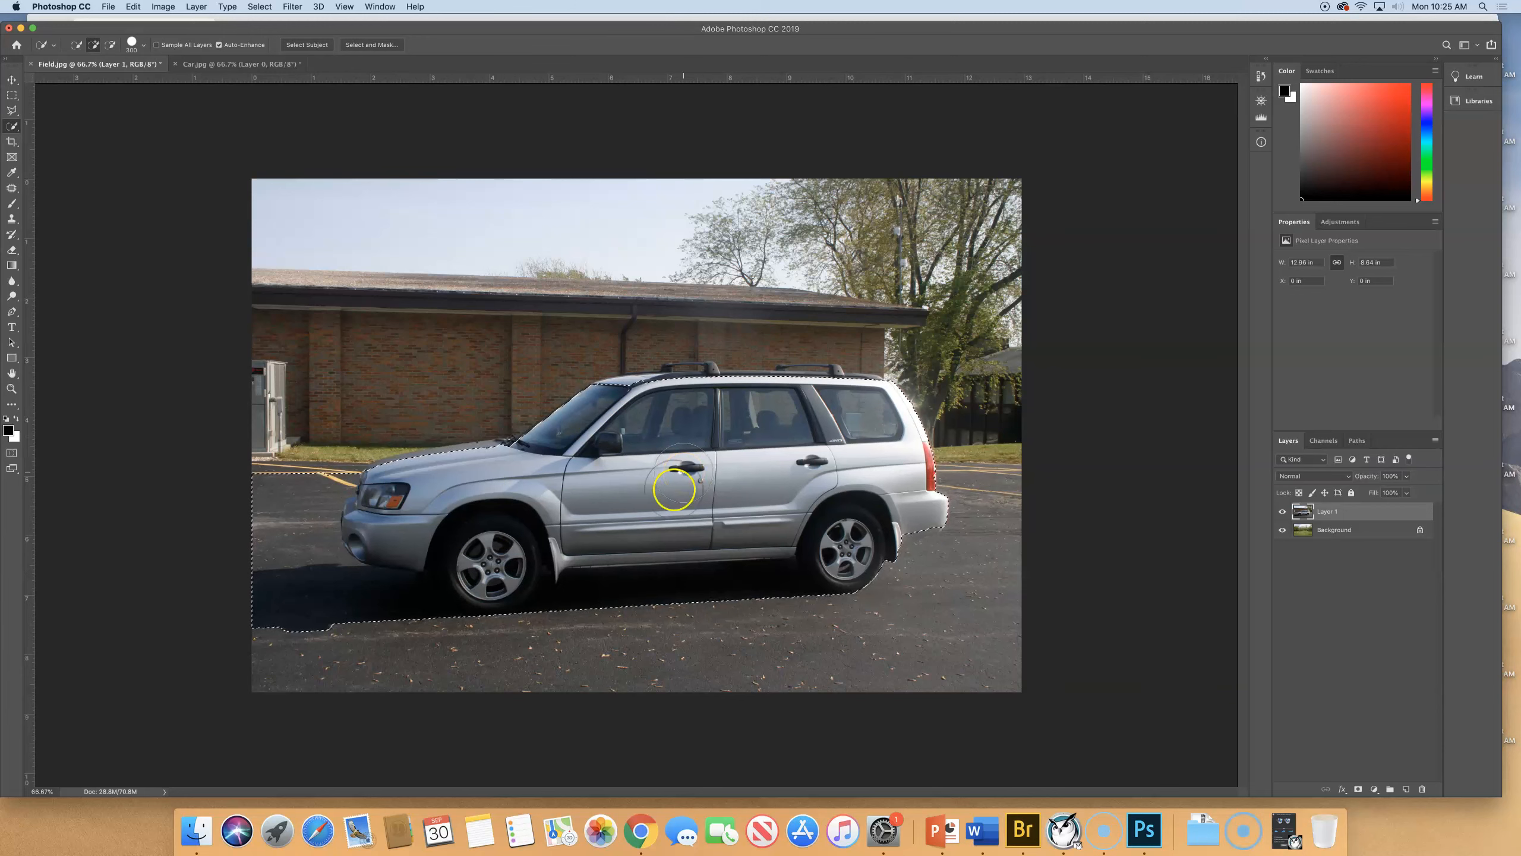
Step: Reduce the selection brush size and add the roof edge and front roof rack to the car selection
key("bracketleft")
key("bracketleft")
key("bracketleft")
key("bracketleft")
key("bracketleft")
key("bracketleft")
key("bracketleft")
left_click(613, 388)
left_click_drag(613, 388, 879, 383)
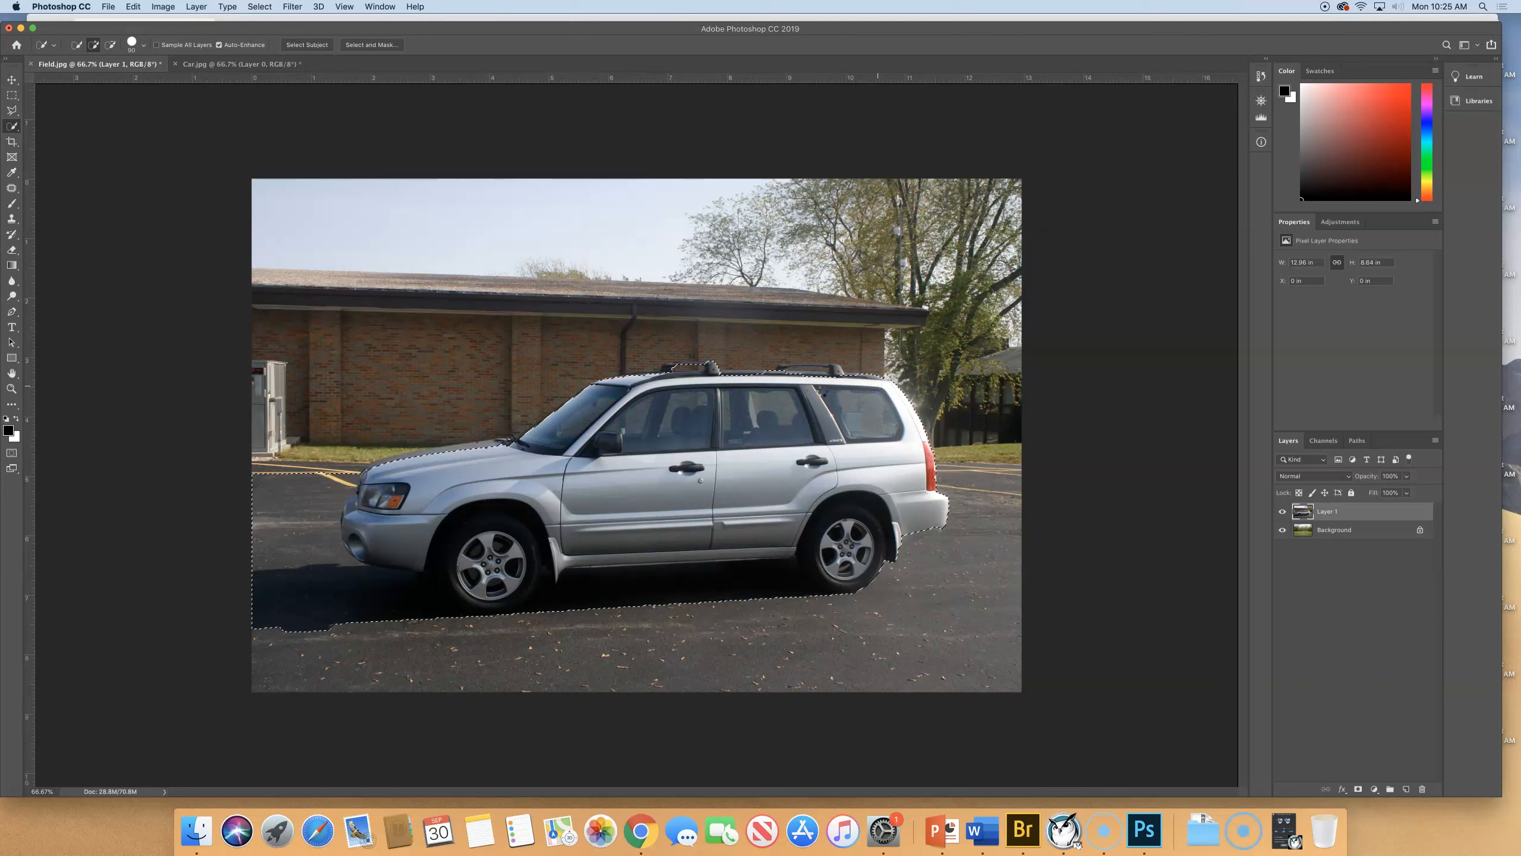
Step: Refine the selection along the hood, subtract the pavement ahead of the car, and turn it into a layer mask on Layer 1
mouse_move(502, 443)
left_mouse_down()
mouse_move(369, 474)
mouse_move(397, 472)
left_mouse_up()
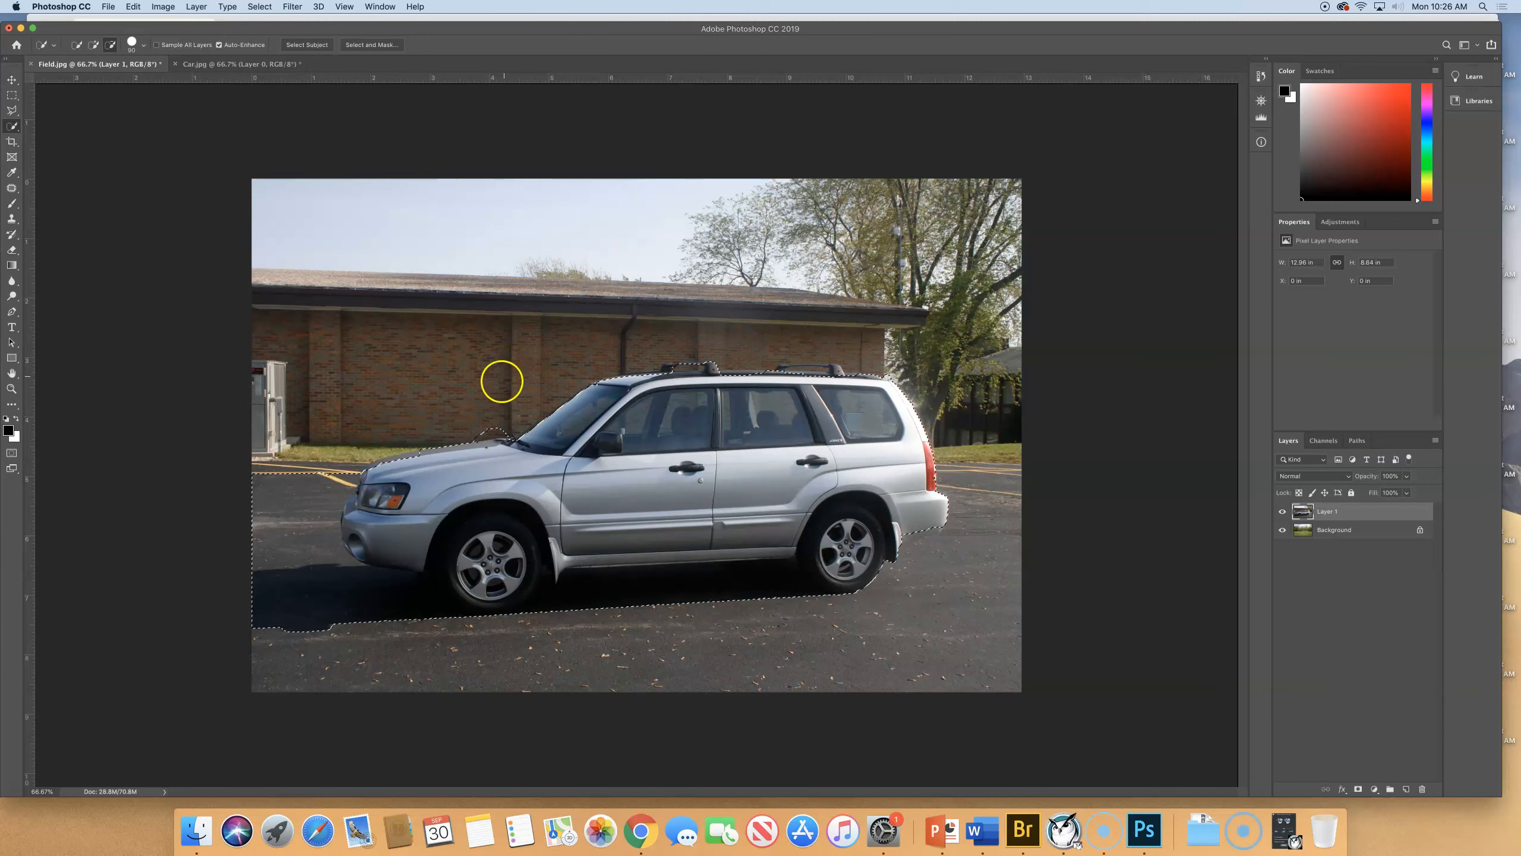
mouse_move(498, 401)
left_mouse_down("alt")
mouse_move(484, 434)
mouse_move(505, 431)
left_mouse_up("alt")
left_click_drag(265, 456, 273, 526, "alt")
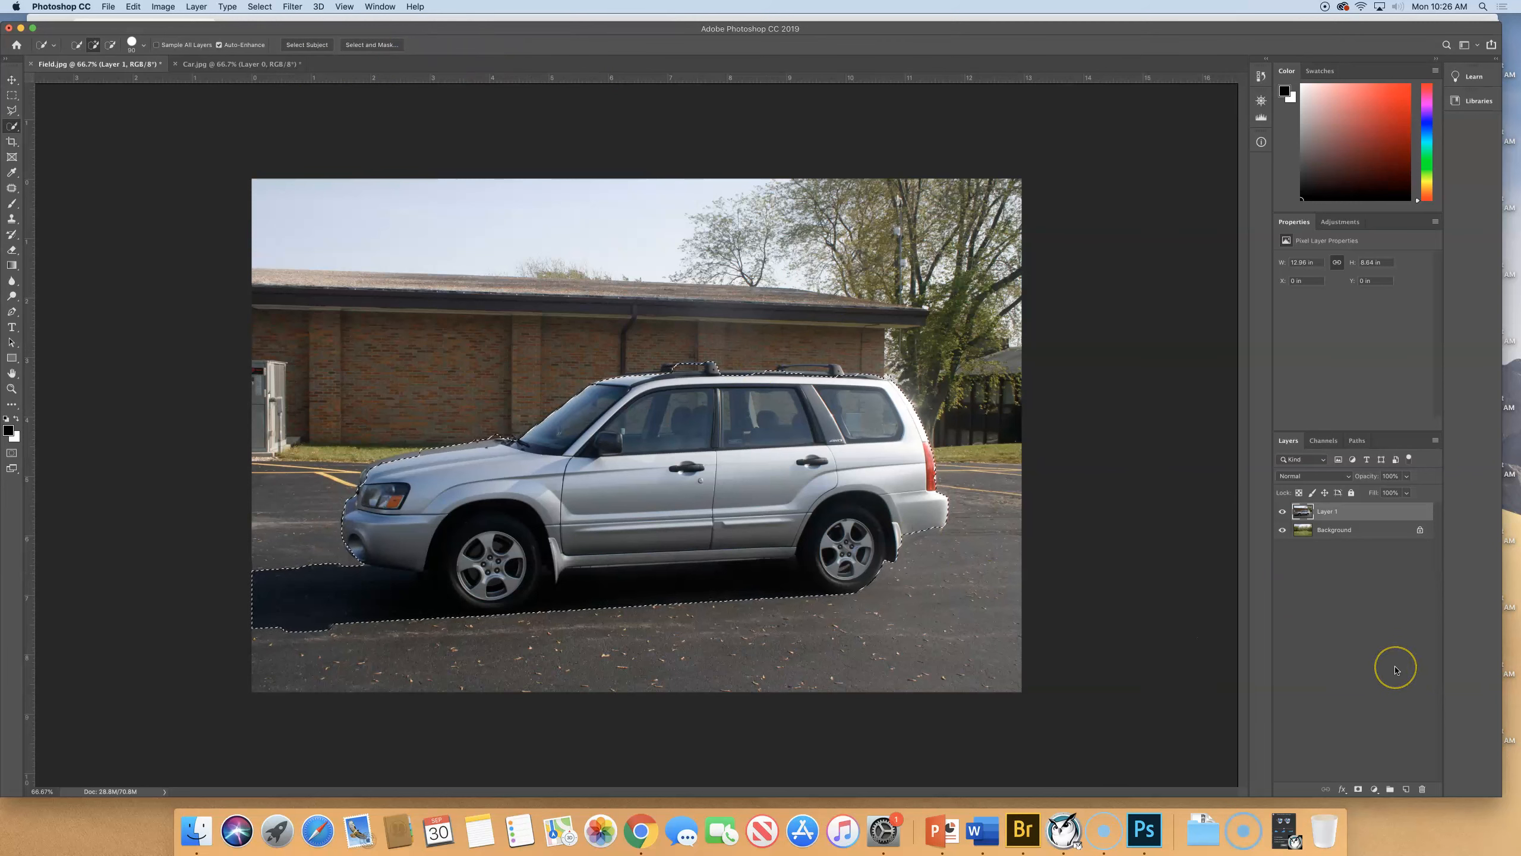
left_click(1358, 790)
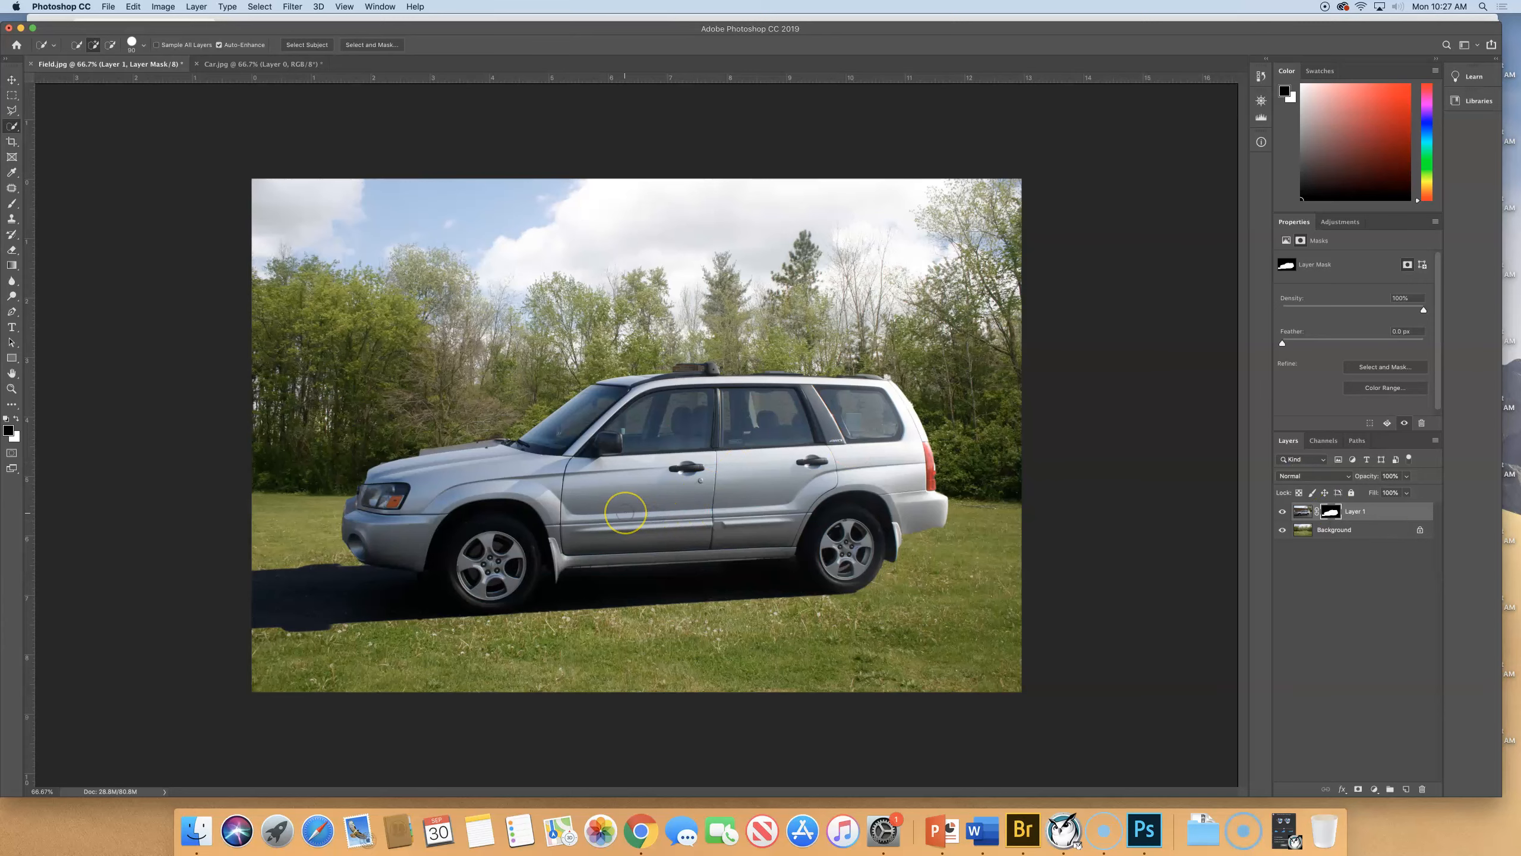
Step: With an enlarged black brush, paint on the layer mask to hide the brick remnant beside the roof rack and the windshield's outer edge
key("super+equal")
key("super+equal")
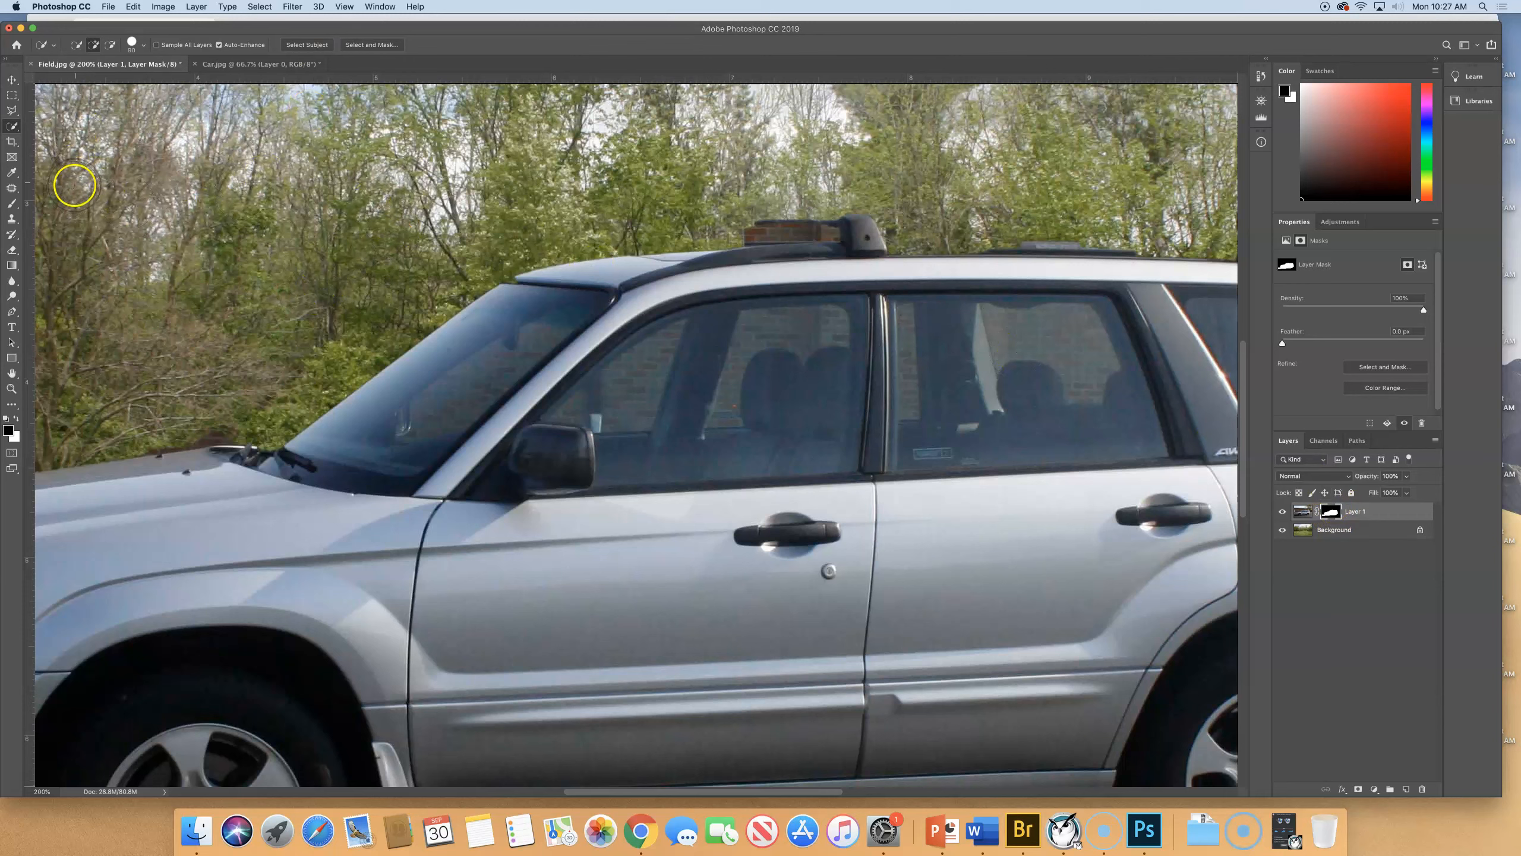
left_click(12, 204)
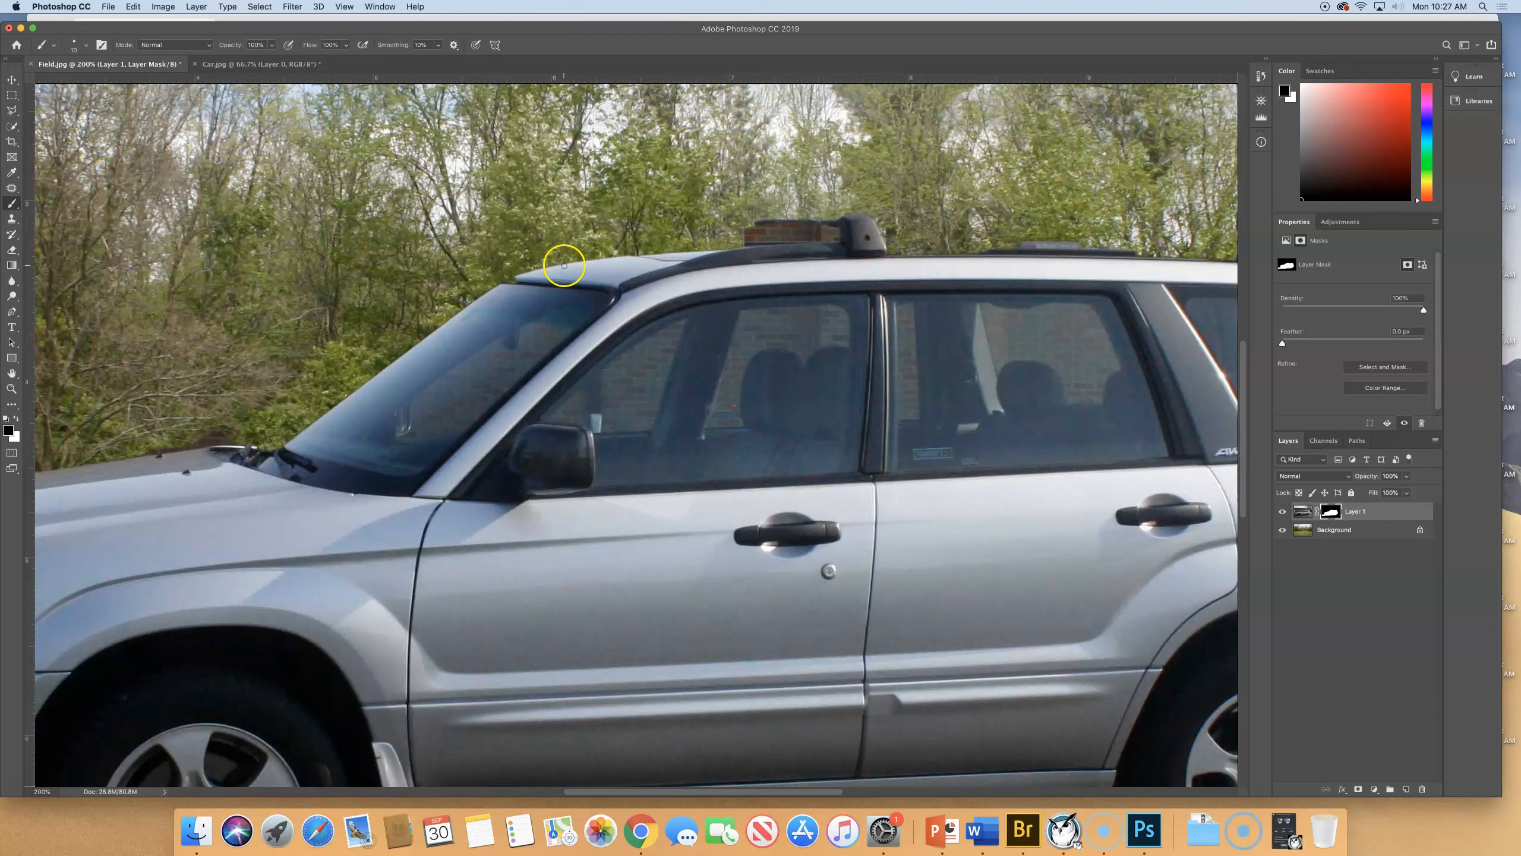
key("bracketright")
key("bracketright")
key("bracketright")
key("bracketright")
key("bracketright")
mouse_move(833, 235)
left_mouse_down()
mouse_move(743, 234)
mouse_move(827, 226)
left_mouse_up()
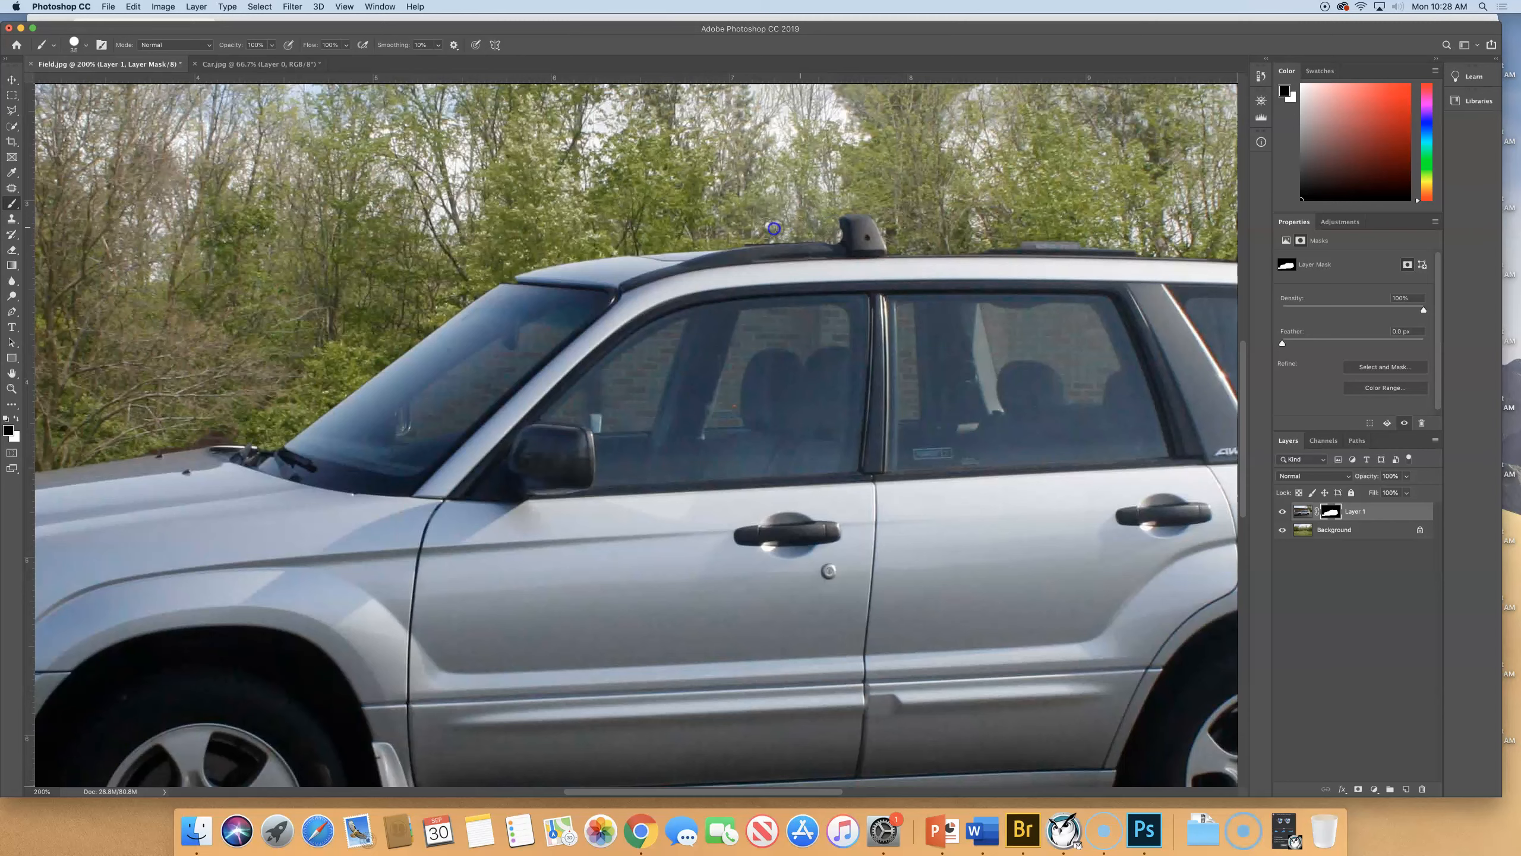
mouse_move(460, 284)
left_mouse_down()
mouse_move(319, 445)
mouse_move(255, 459)
left_mouse_up()
Step: Restore the front roof rack on the Layer 1 mask with a white brush, then hide the surrounding brick with black
key("x")
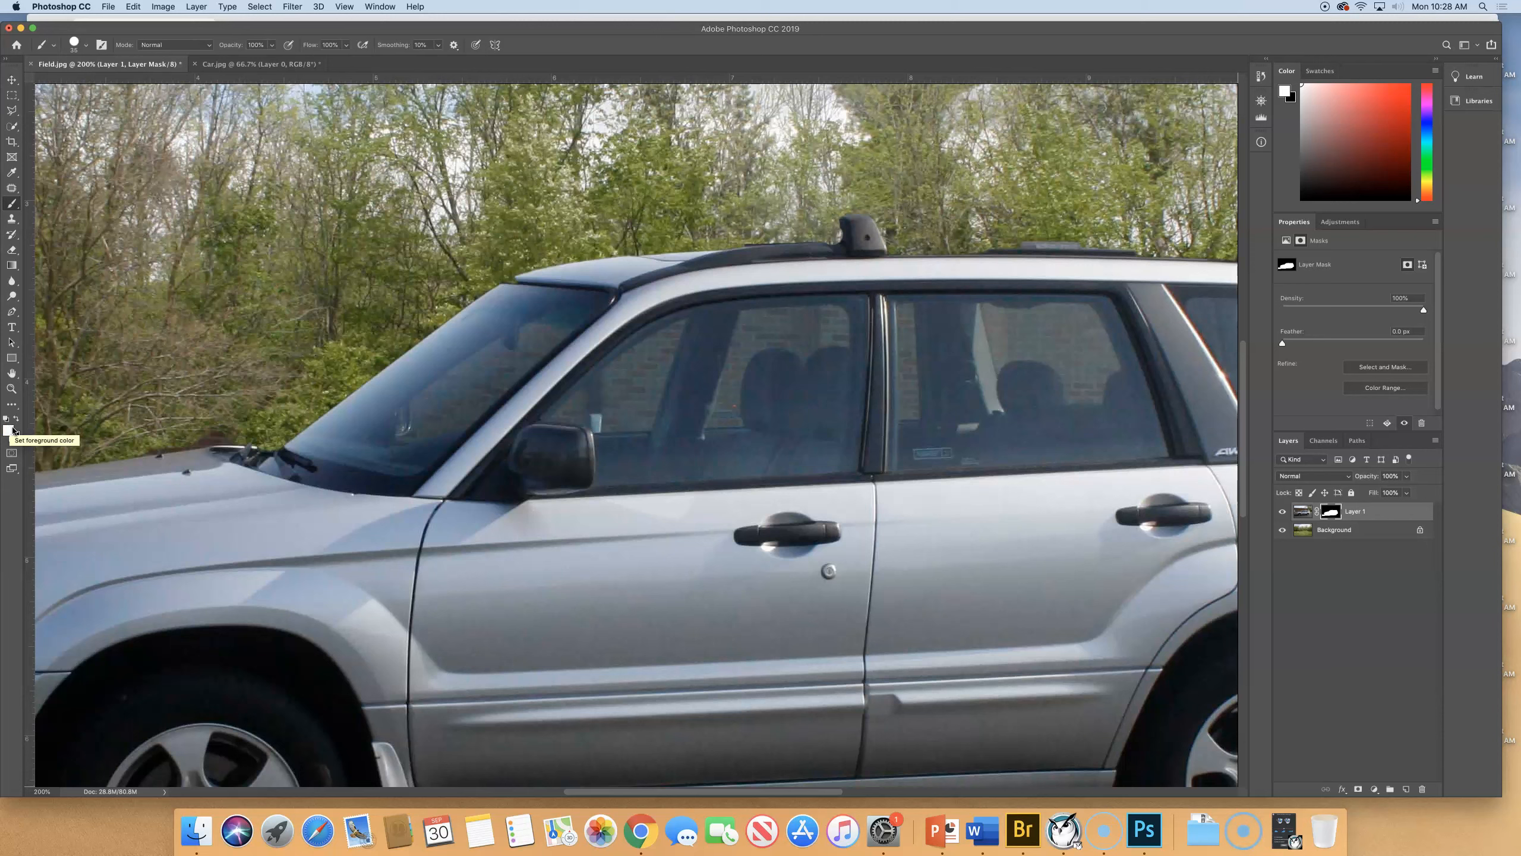
mouse_move(848, 228)
left_mouse_down()
mouse_move(690, 227)
mouse_move(713, 228)
left_mouse_up()
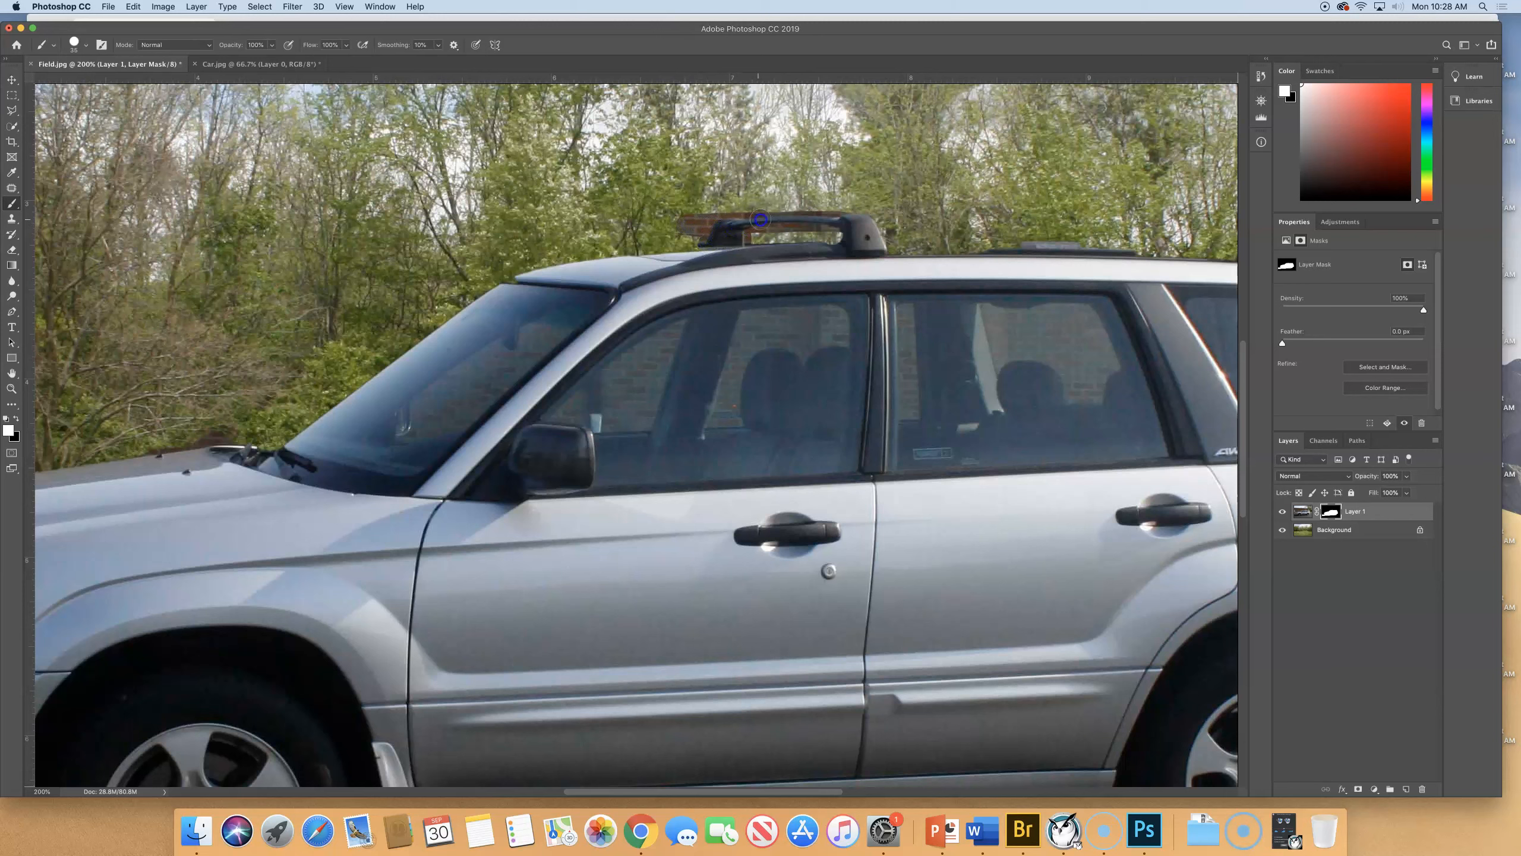
key("x")
mouse_move(702, 220)
left_mouse_down()
mouse_move(854, 202)
mouse_move(735, 203)
left_mouse_up()
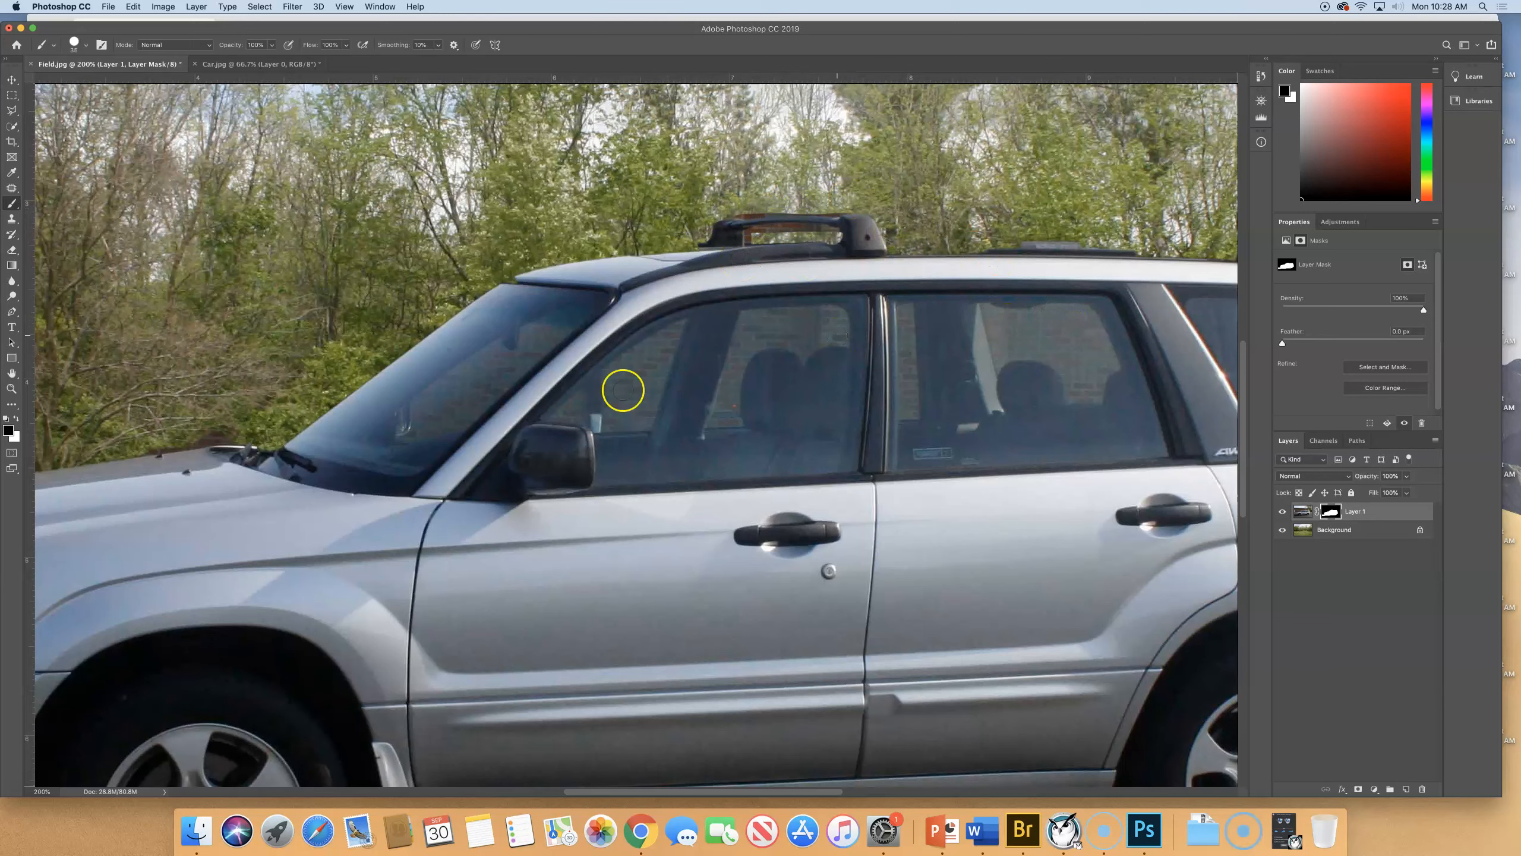
Step: Load the Layer 1 mask as a selection, display the mask on its own, then return to the image and deselect
left_click_drag(599, 491, 868, 387)
left_click_drag(650, 427, 683, 424)
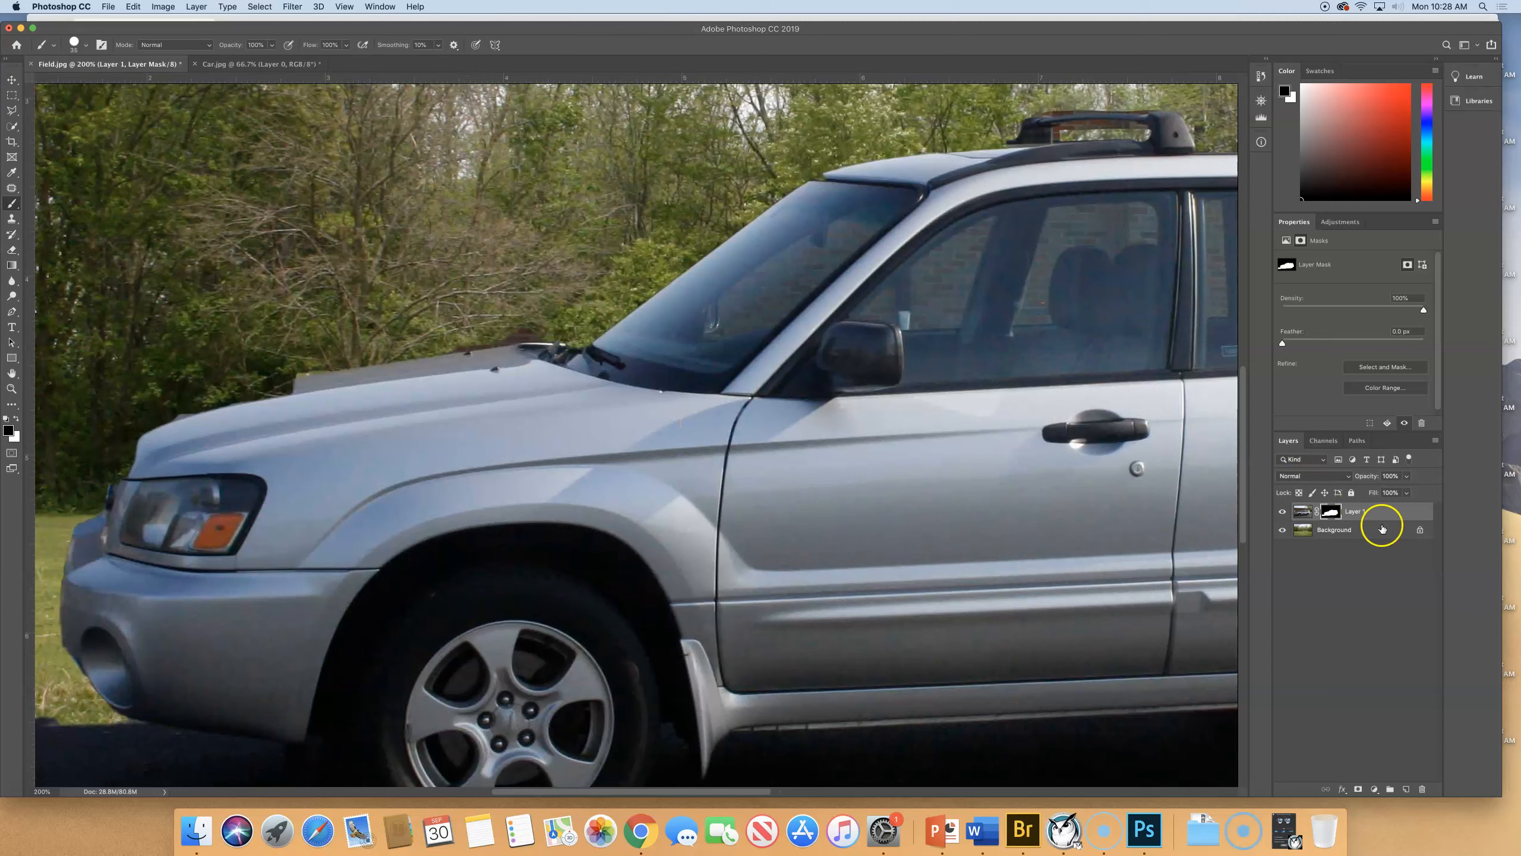
left_click(1331, 512, "super")
left_click(1330, 512, "alt")
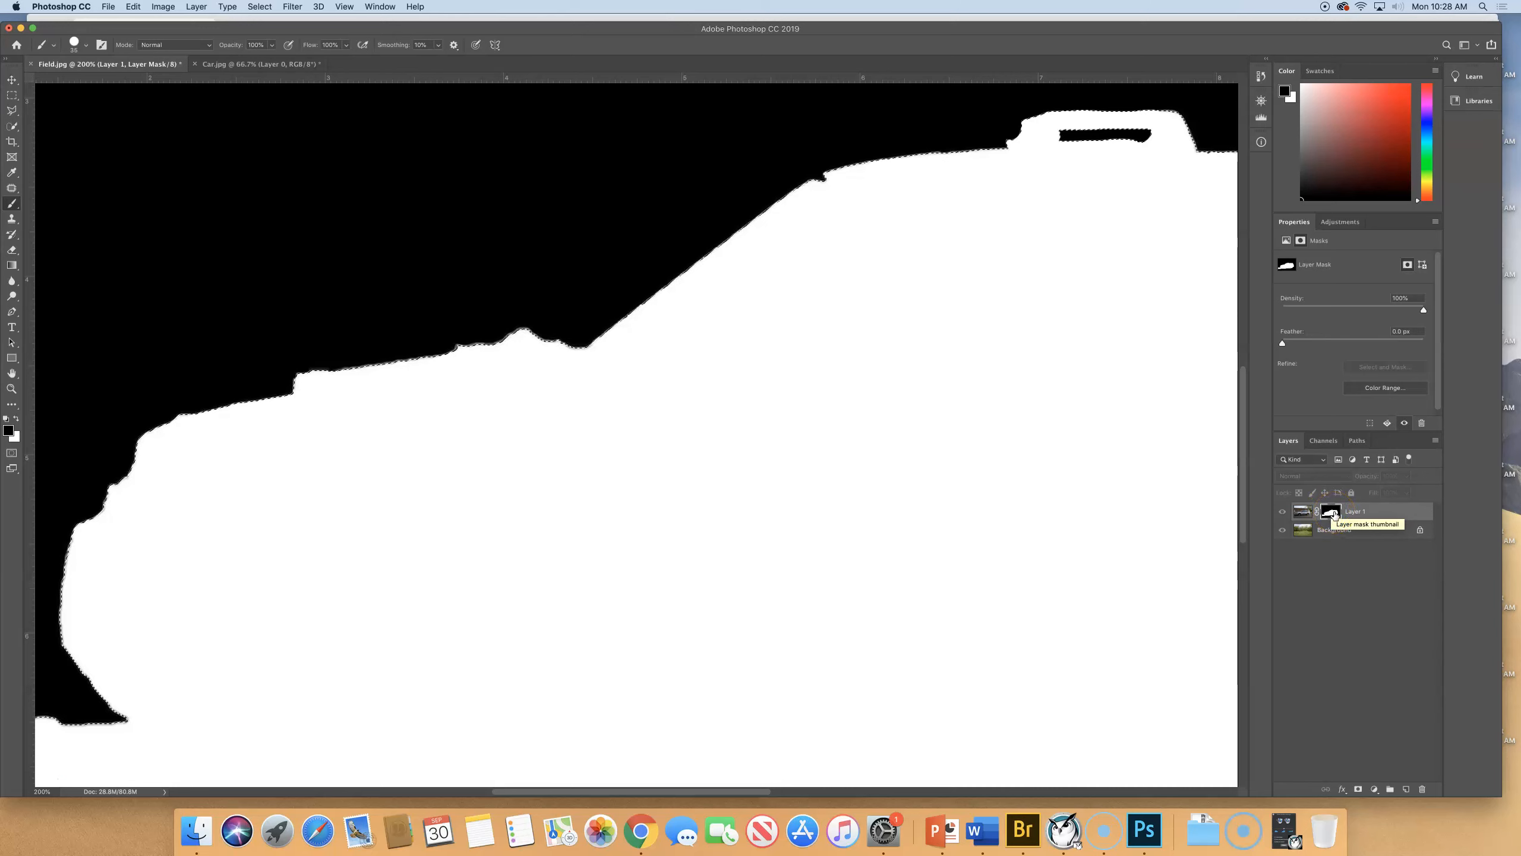
left_click(1332, 513, "alt")
left_click(1333, 513)
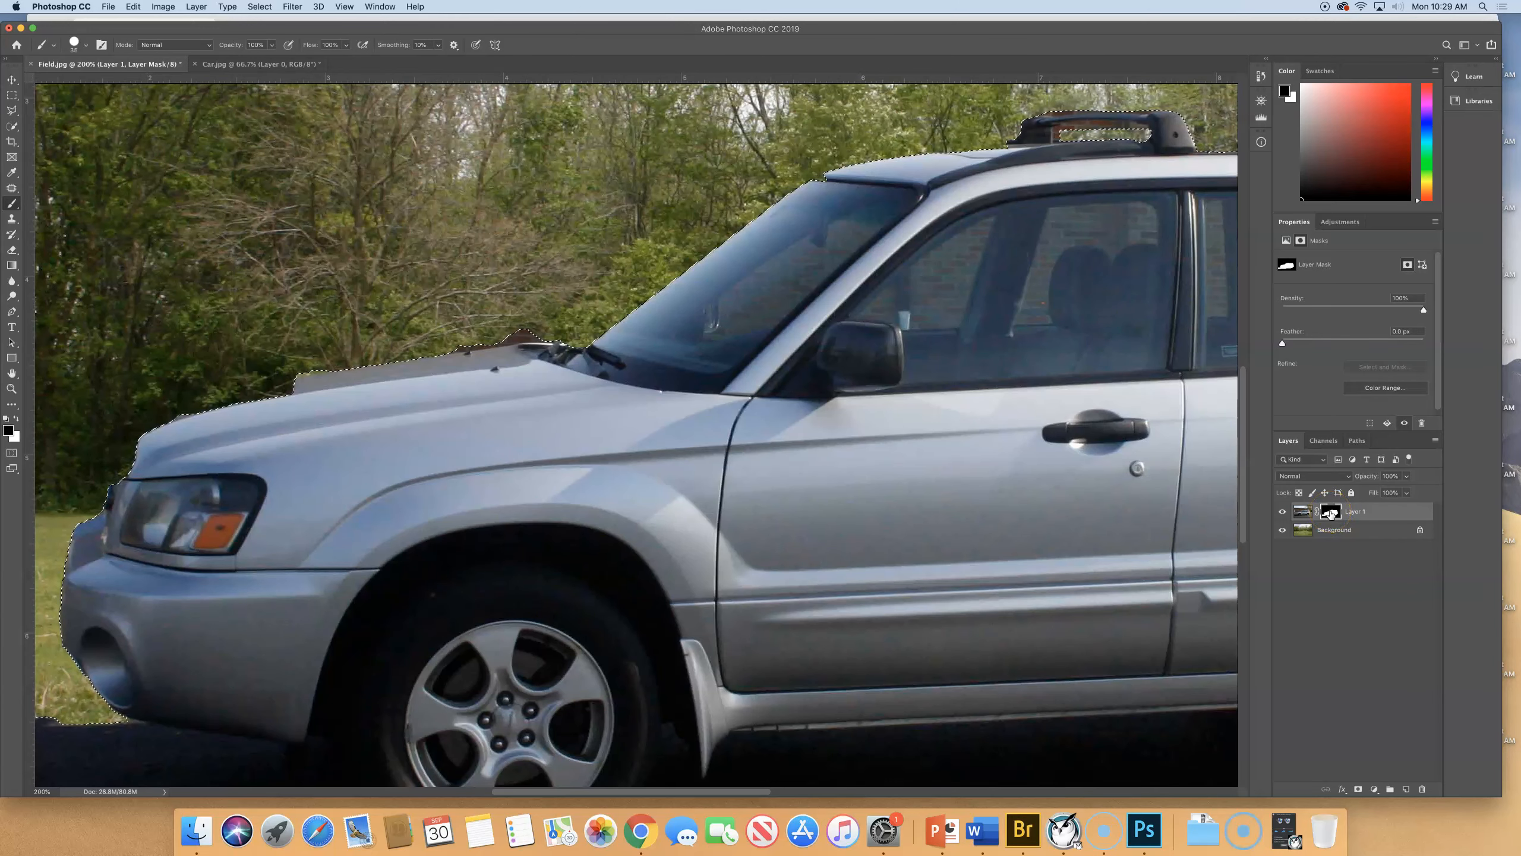
key("super+d")
Step: Paint black on the mask to hide the background remnants along the hood's upper edge and near the wiper base
scroll(655, 319, "up", 2)
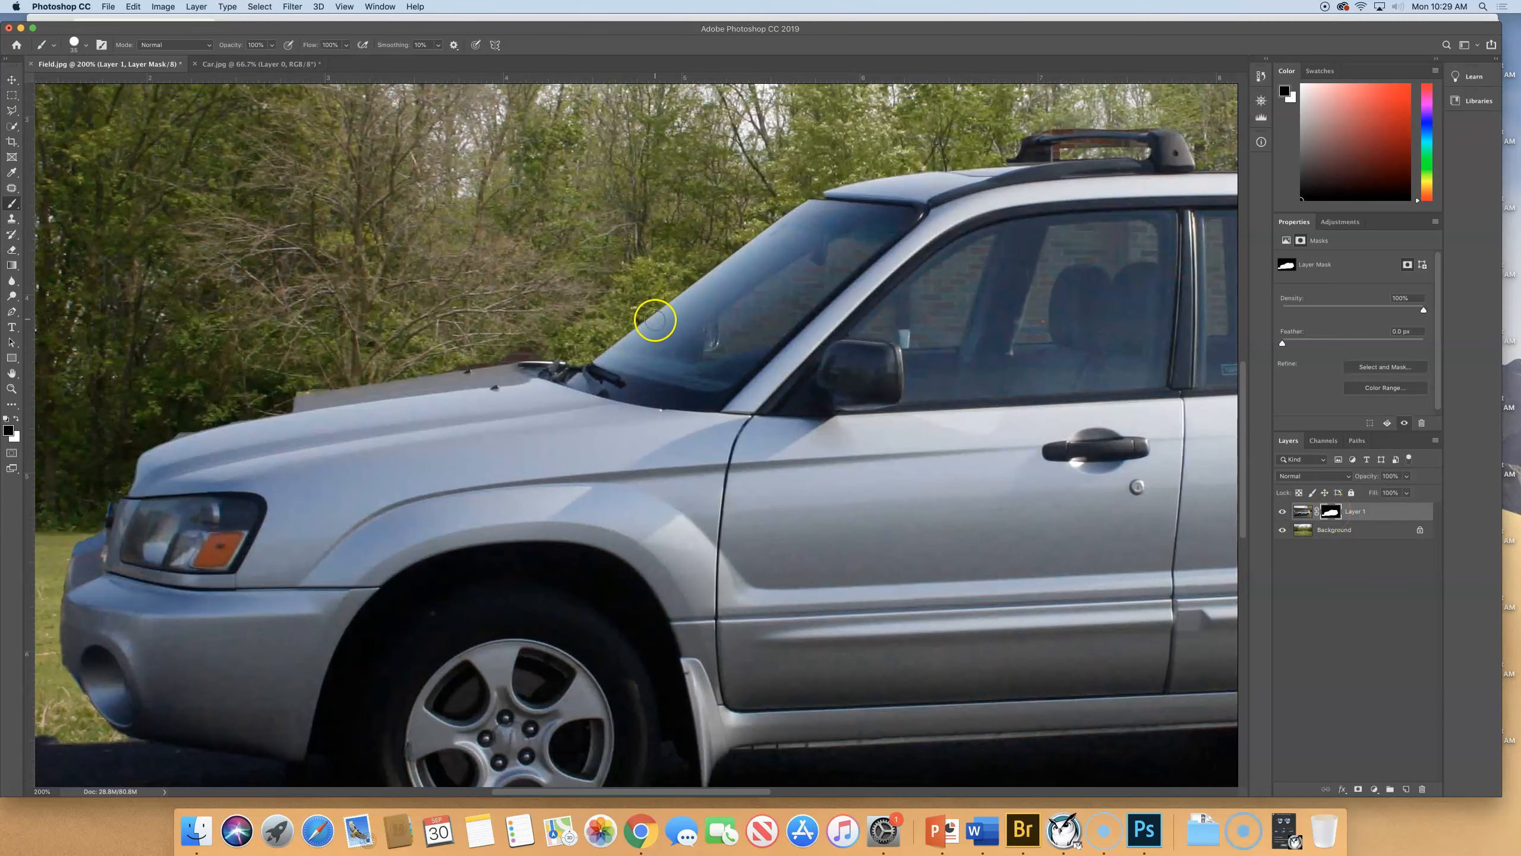
left_click_drag(535, 346, 540, 349)
mouse_move(240, 434)
left_mouse_down()
mouse_move(164, 459)
mouse_move(173, 433)
mouse_move(156, 452)
mouse_move(200, 426)
mouse_move(334, 407)
mouse_move(175, 439)
mouse_move(212, 418)
mouse_move(417, 400)
left_mouse_up()
Step: Reveal the rear roof rack on the mask with white, and toggle the mask off and on to compare with the unmasked photo
key("x")
mouse_move(686, 478)
left_mouse_down()
mouse_move(536, 547)
mouse_move(384, 517)
left_mouse_up()
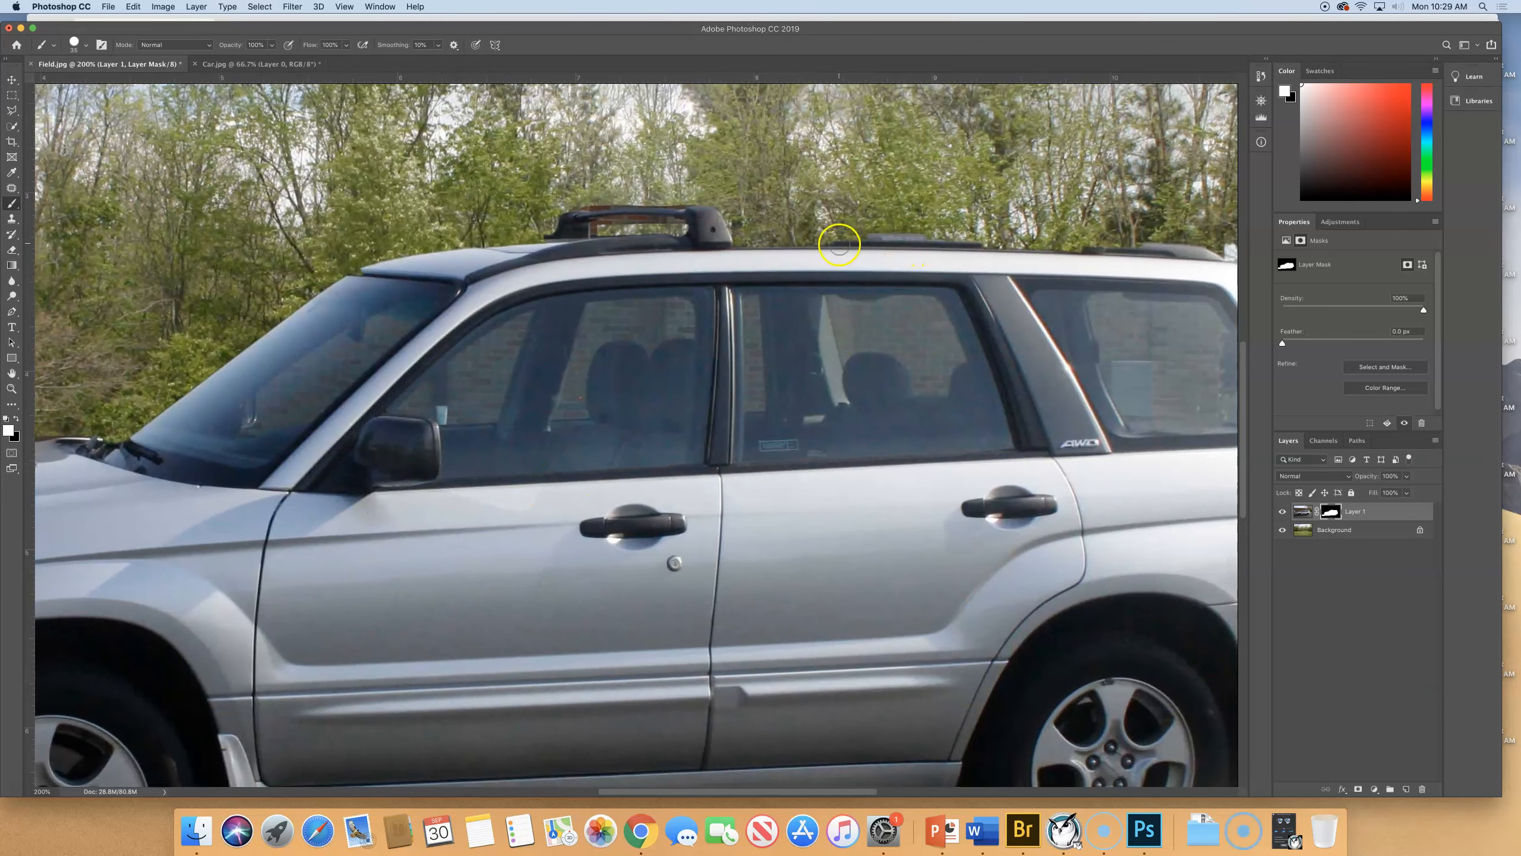
mouse_move(845, 225)
left_mouse_down()
mouse_move(1119, 232)
mouse_move(982, 239)
mouse_move(1106, 236)
mouse_move(1033, 215)
mouse_move(916, 226)
left_mouse_up()
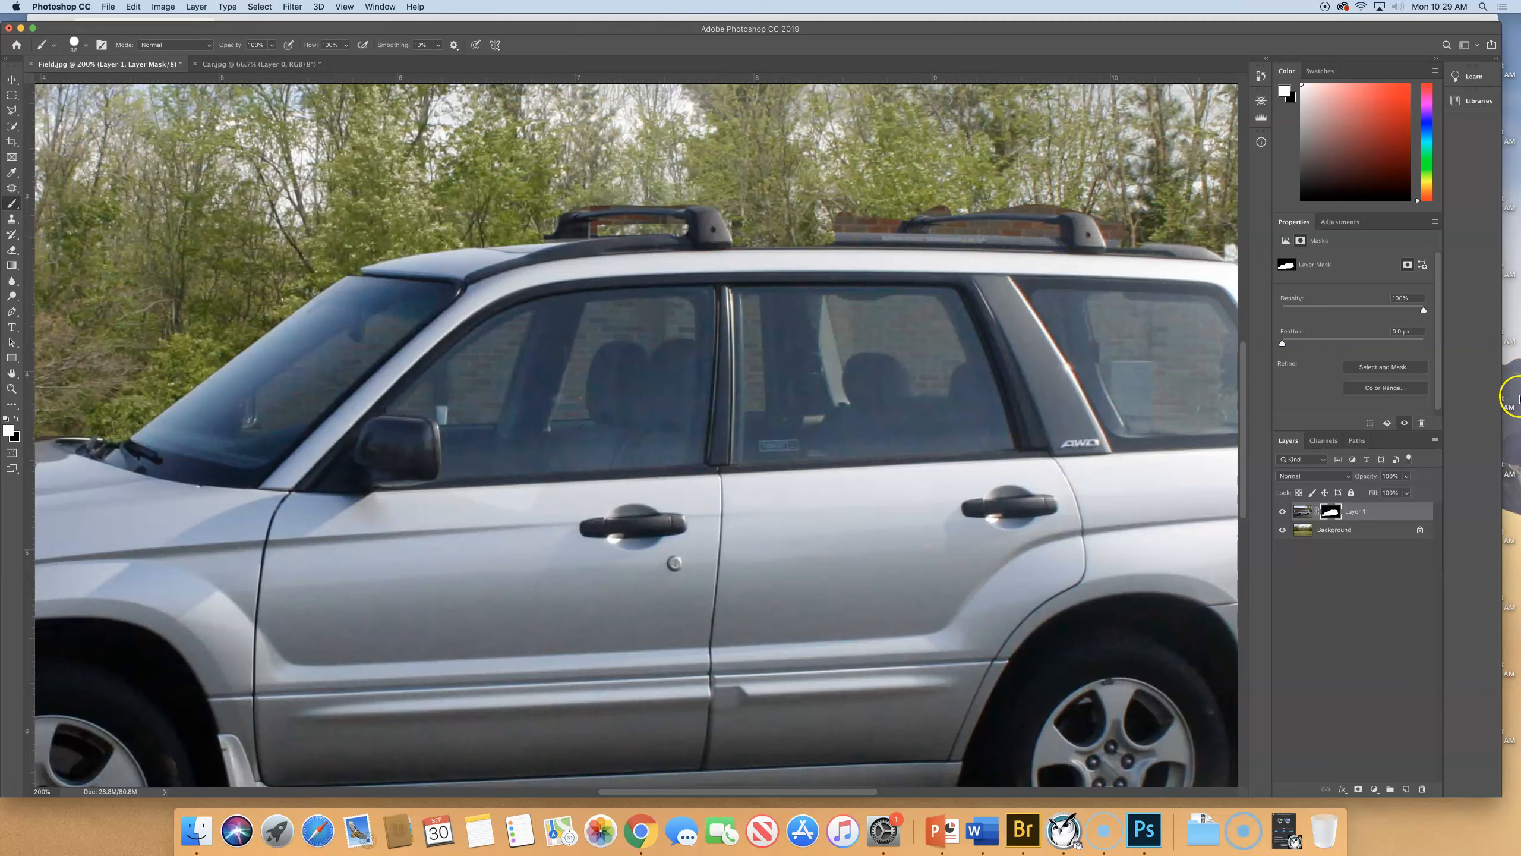
left_click(1326, 511, "shift")
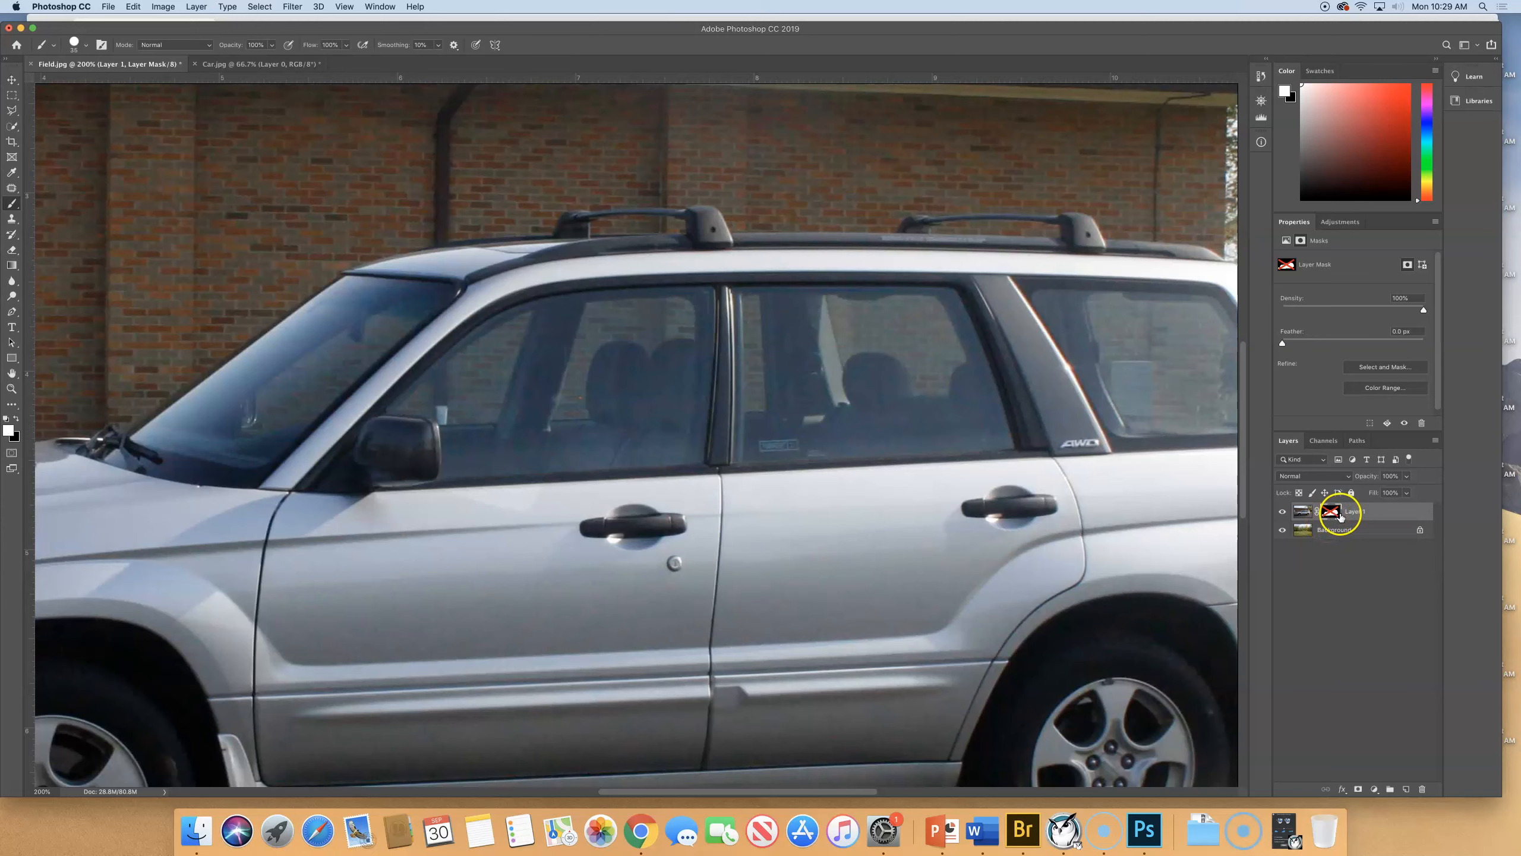
left_click(1334, 513, "shift")
left_click(1333, 513, "shift")
left_click(1334, 512, "shift")
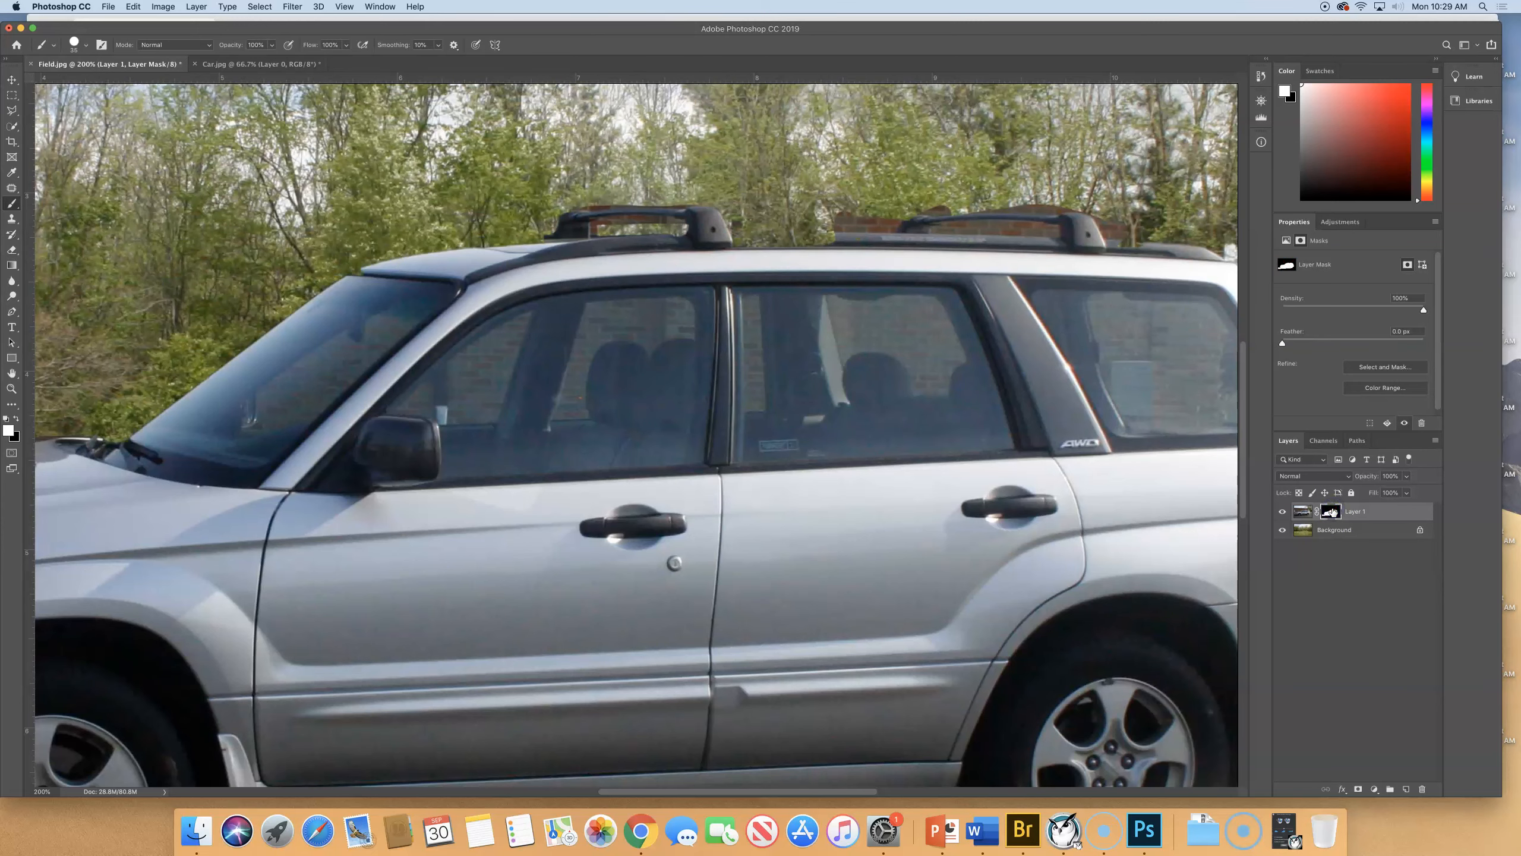
Step: Paint black on the mask to hide the brick around and inside the rear roof rack, and switch the foreground back to white
left_click(910, 239)
key("x")
mouse_move(1117, 239)
left_mouse_down()
mouse_move(1104, 207)
mouse_move(1048, 200)
mouse_move(874, 203)
mouse_move(840, 222)
left_mouse_up()
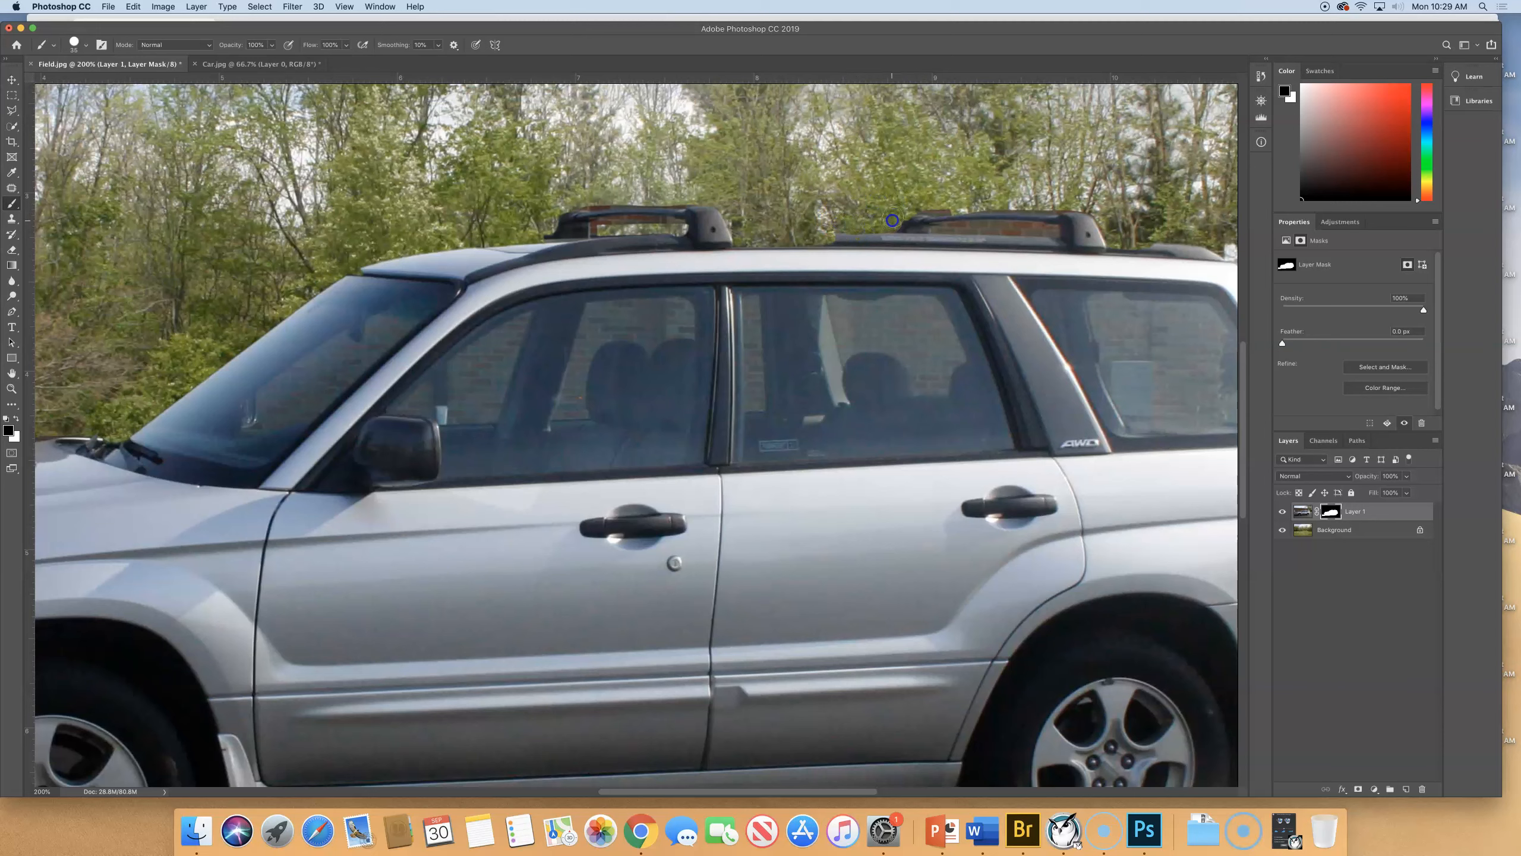
mouse_move(959, 223)
left_mouse_down()
mouse_move(1053, 231)
mouse_move(708, 245)
left_mouse_up()
key("x")
Step: Examine the masked car's rear, underside, shadow and front bumper against the field, up close and at 100% zoom
scroll(995, 323, "right", 5)
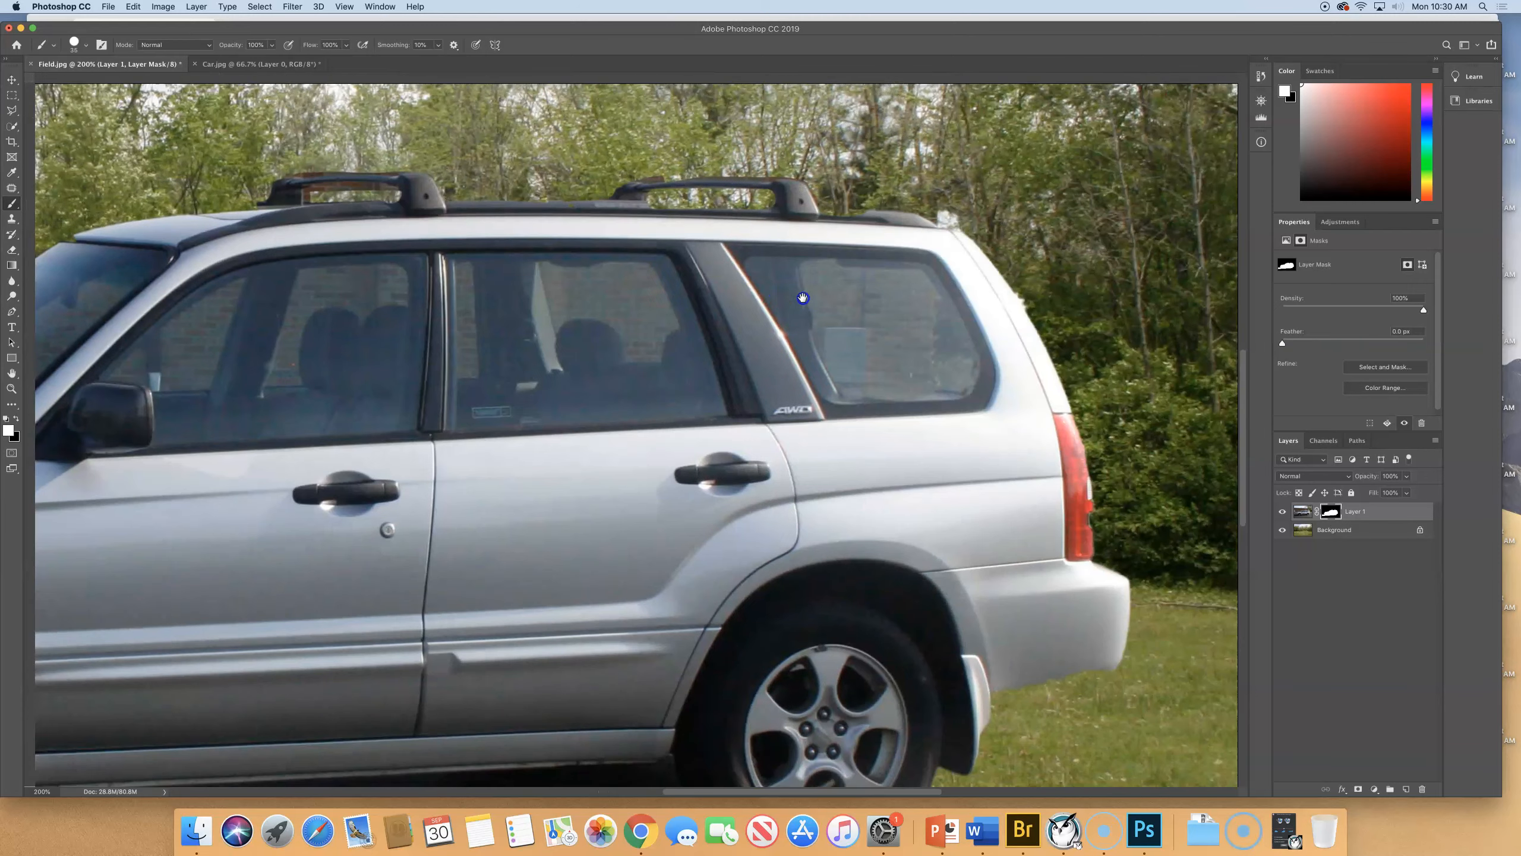
scroll(1018, 390, "down", 2)
left_click_drag(857, 646, 1025, 428)
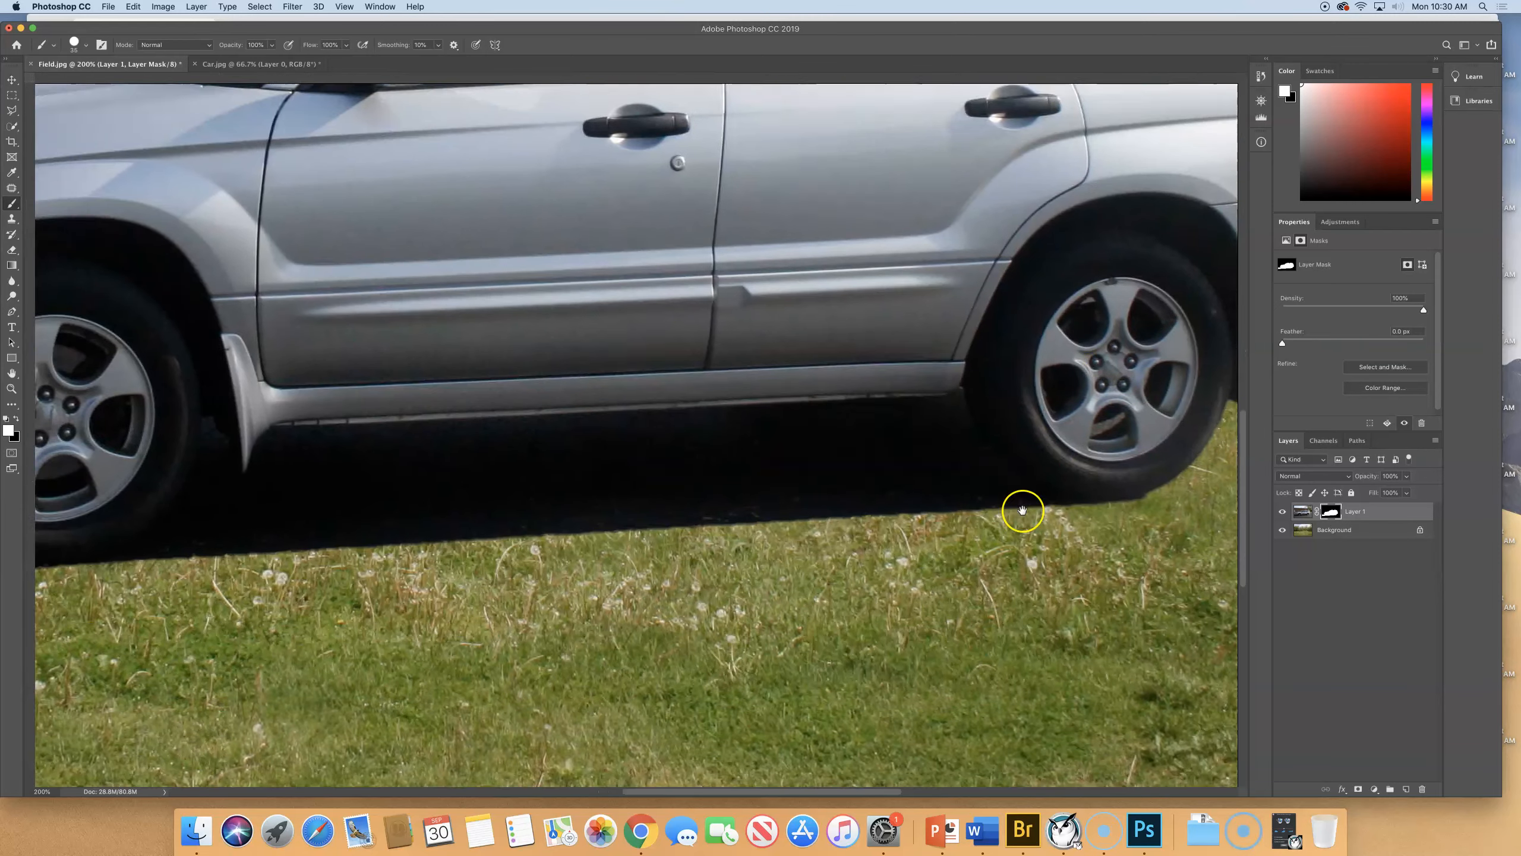
left_click_drag(231, 264, 694, 400)
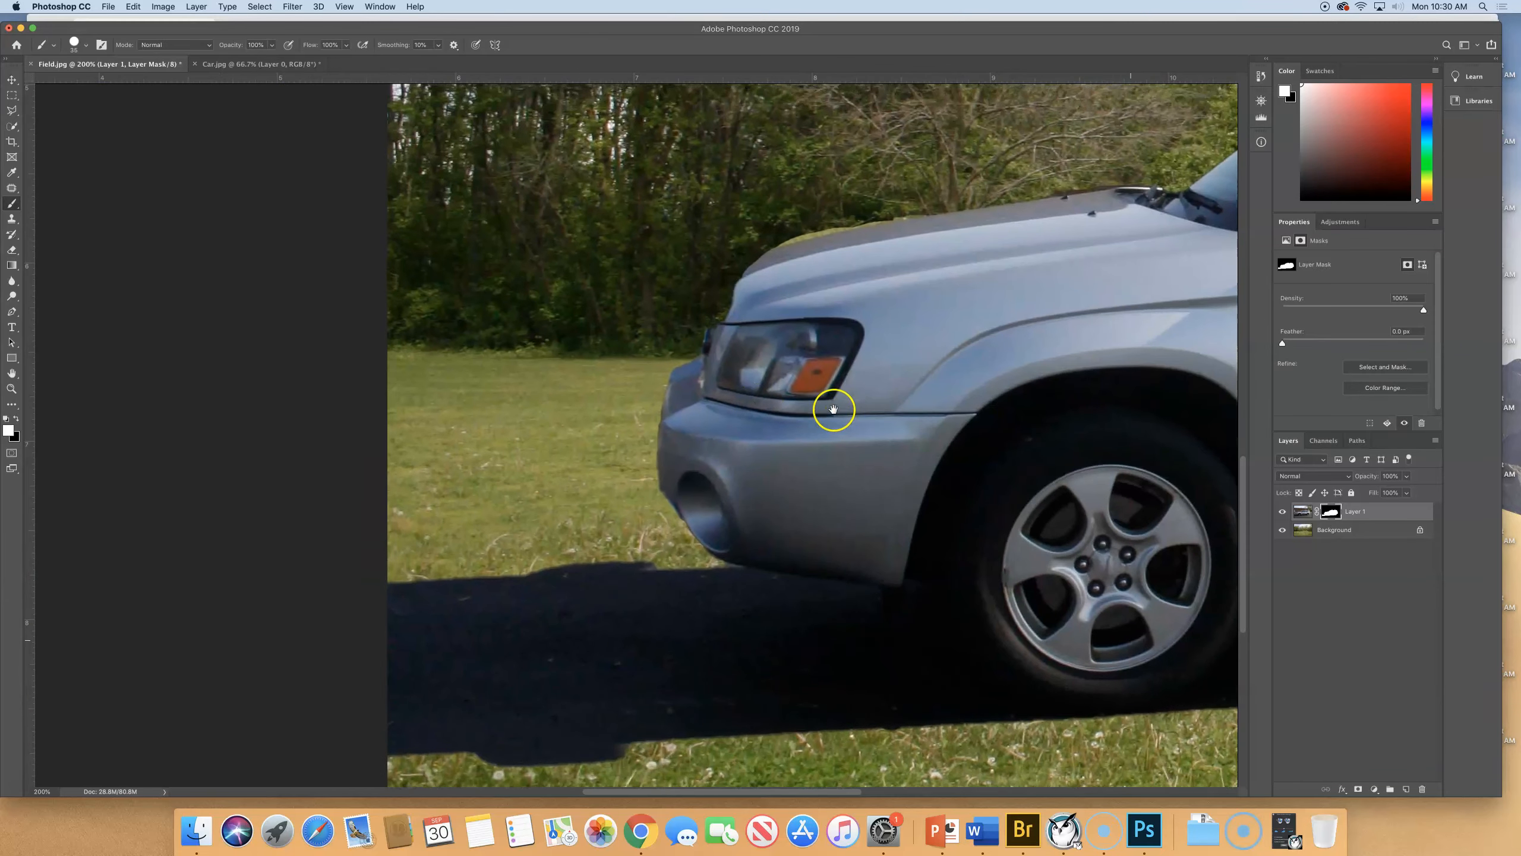
left_click_drag(894, 407, 810, 428)
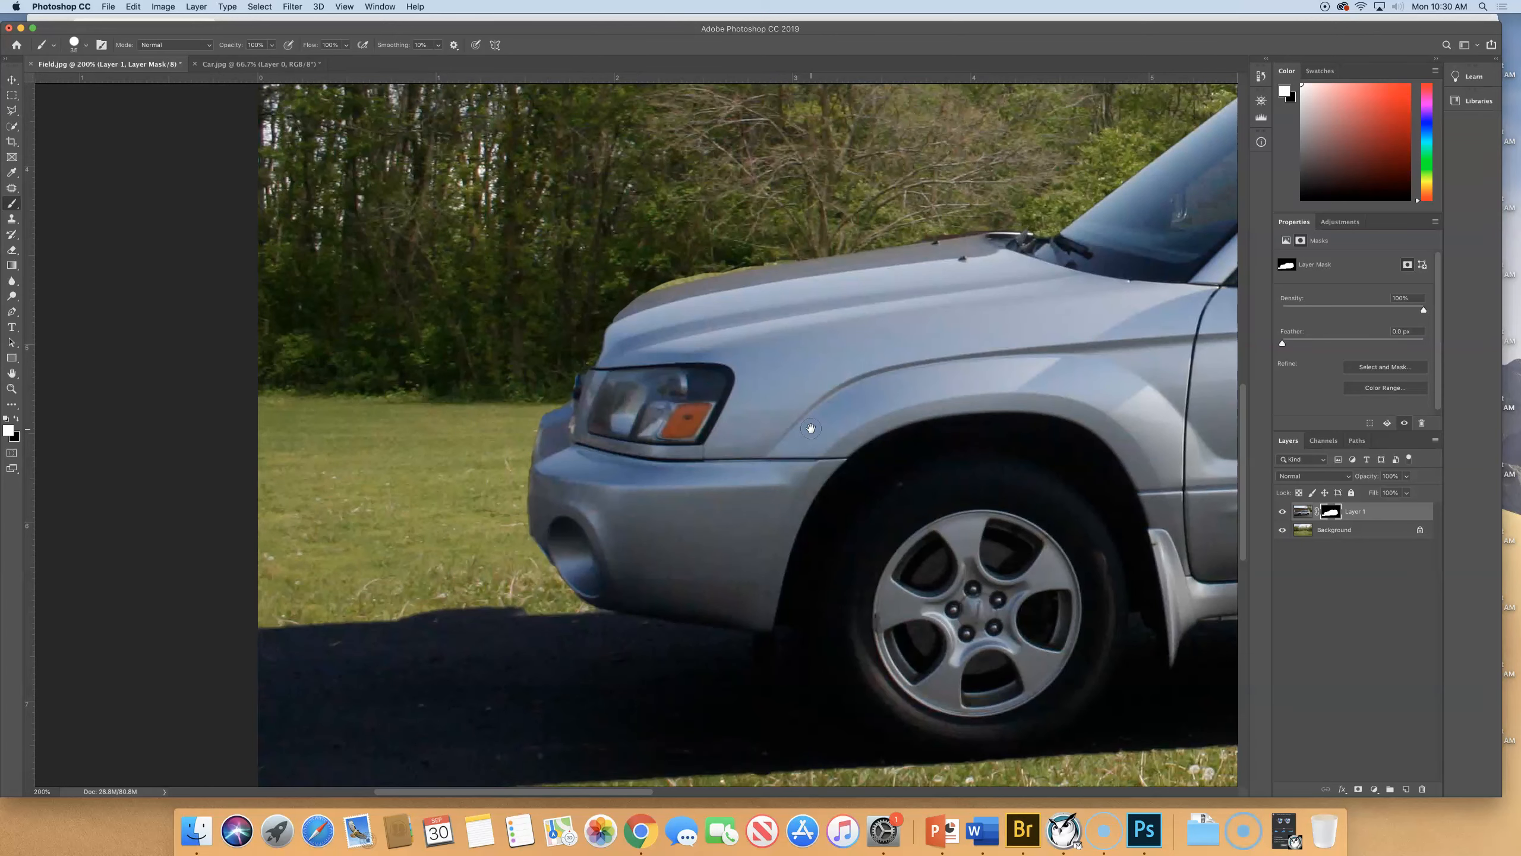
scroll(811, 428, "down", 5)
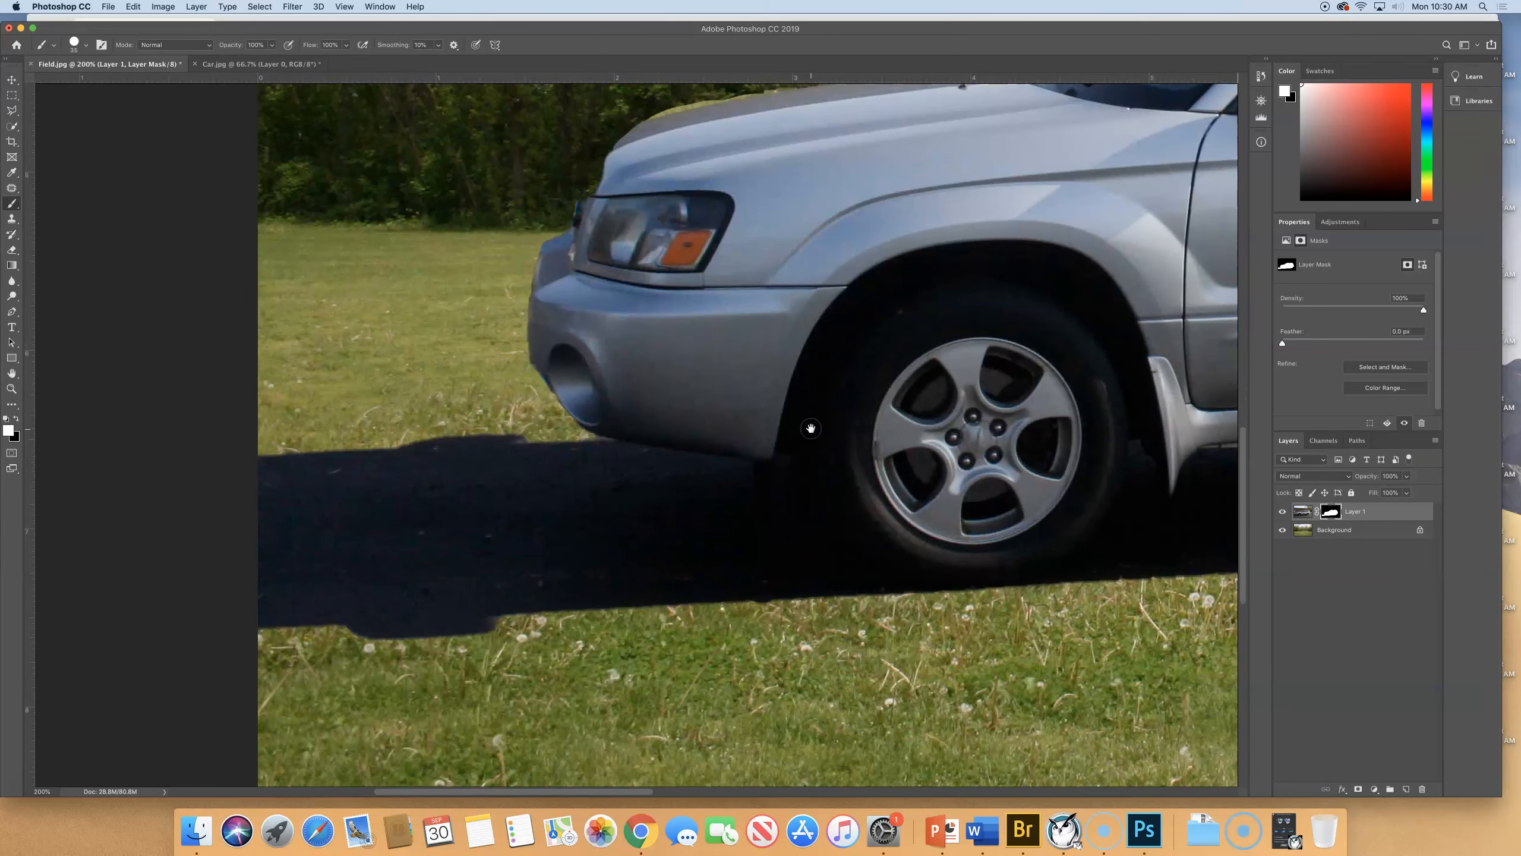
key("super+minus")
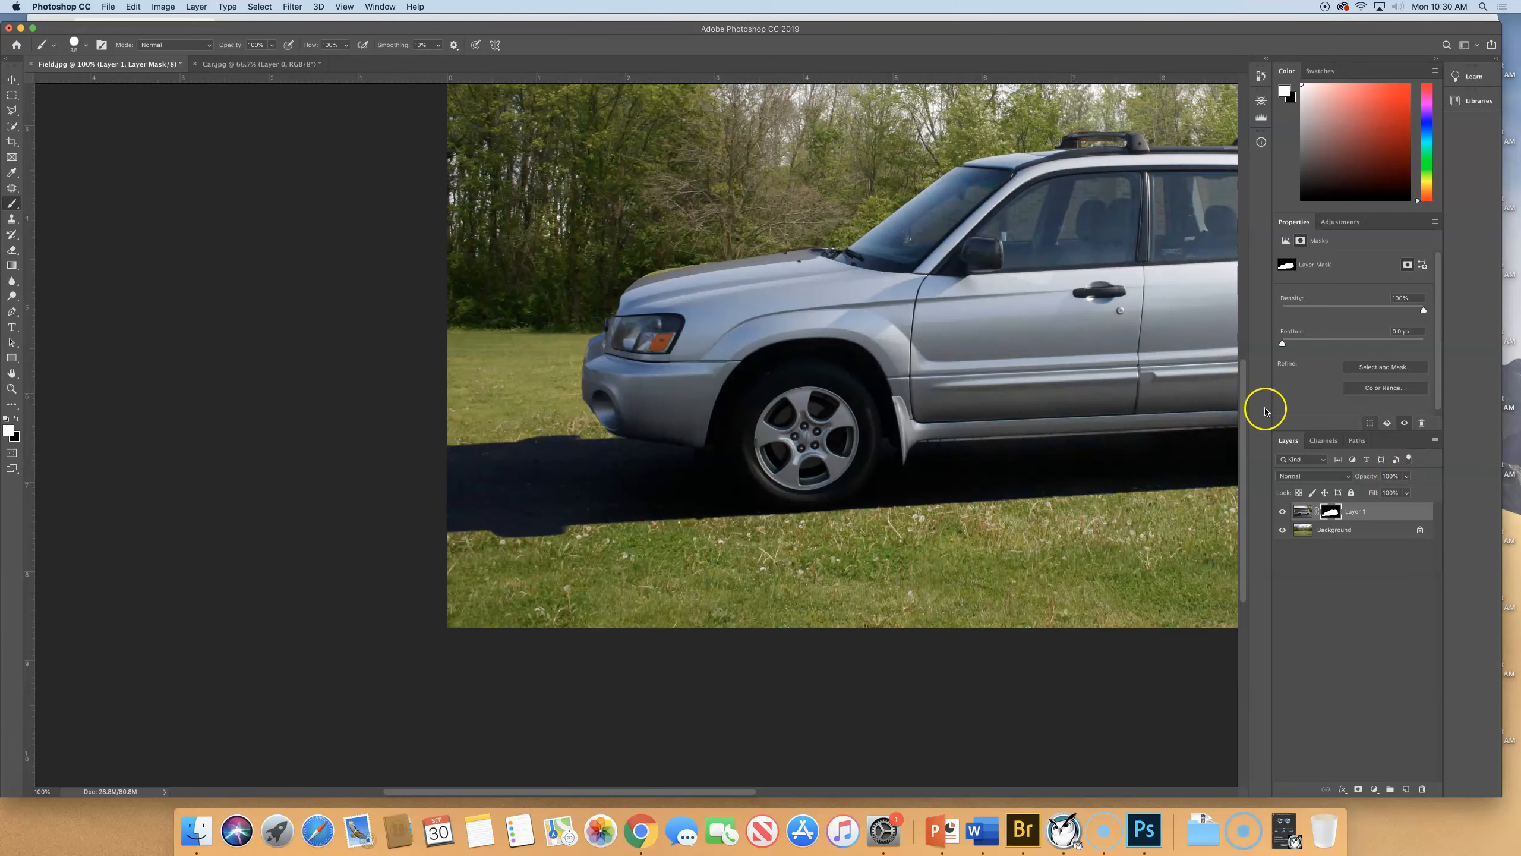
left_click_drag(1089, 400, 843, 431)
key("super+r")
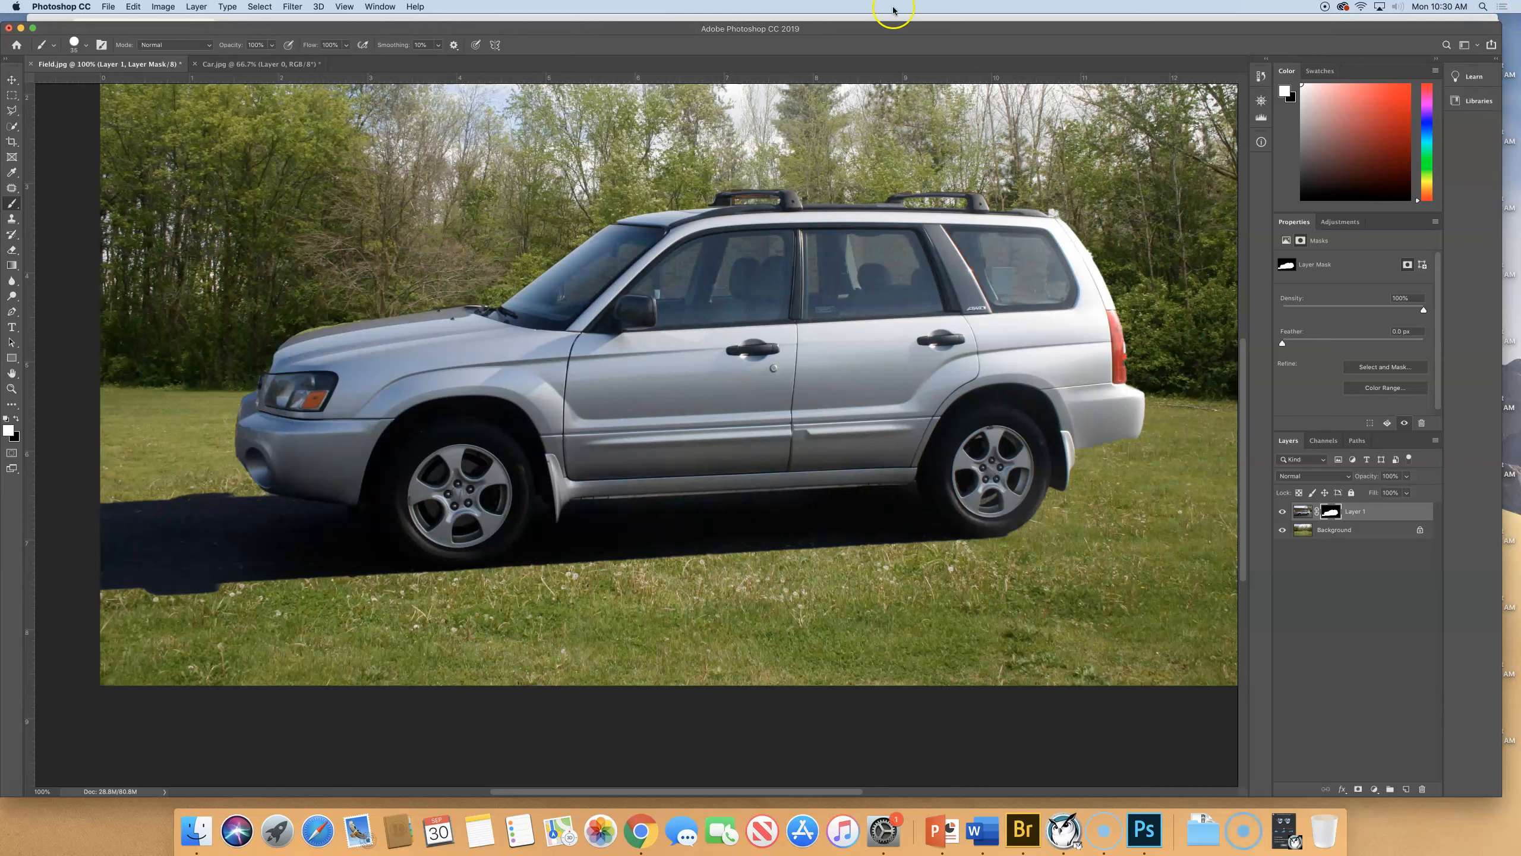
Step: Set the foreground color to mid-gray #7f7f7f and brush the mask over the glass of both door windows to make it semi-transparent
left_click(8, 432)
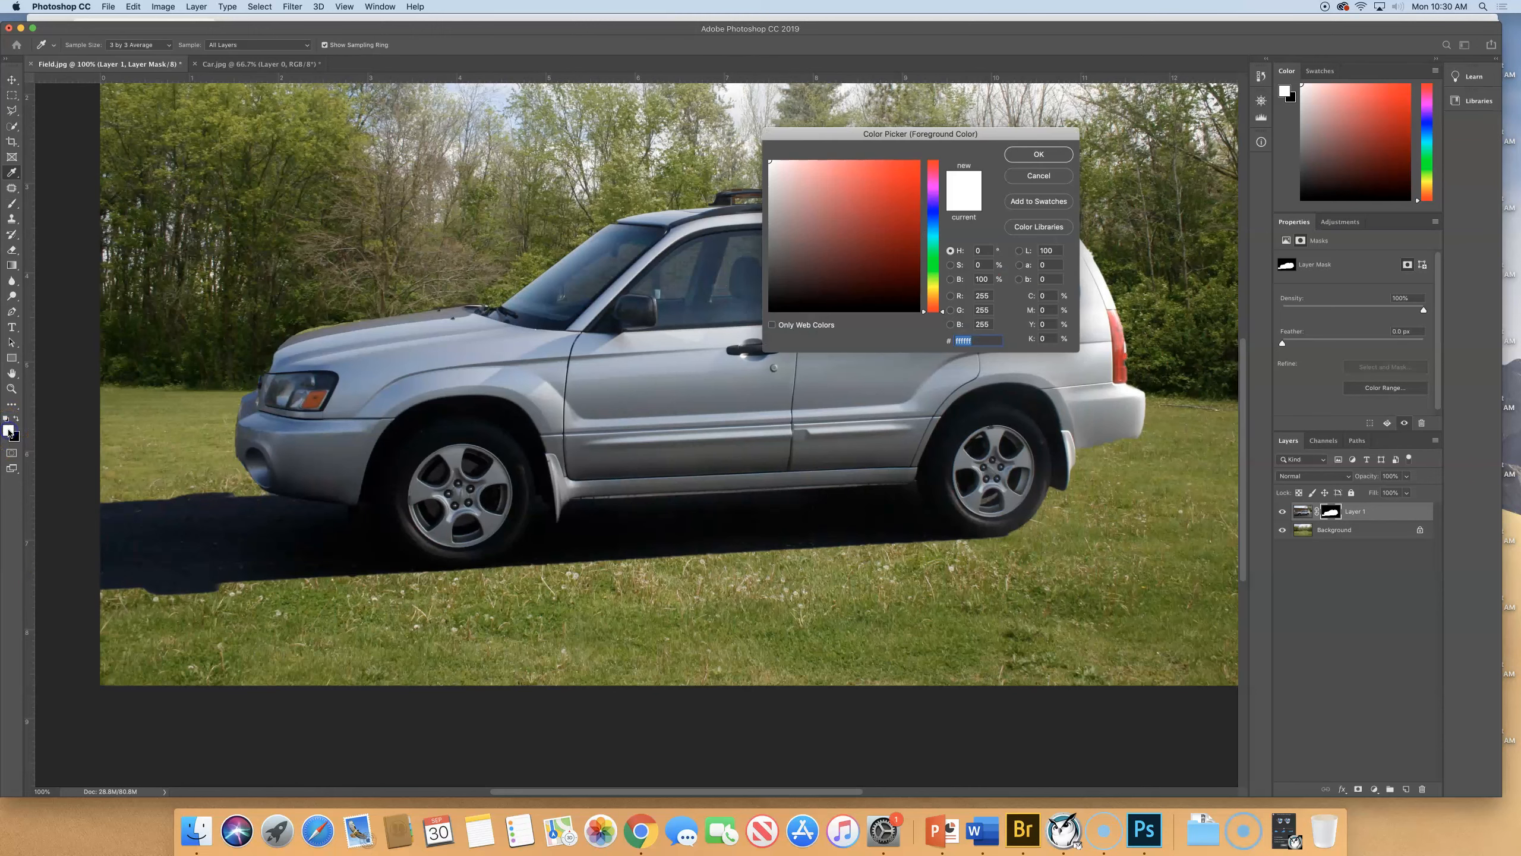
left_click(772, 232)
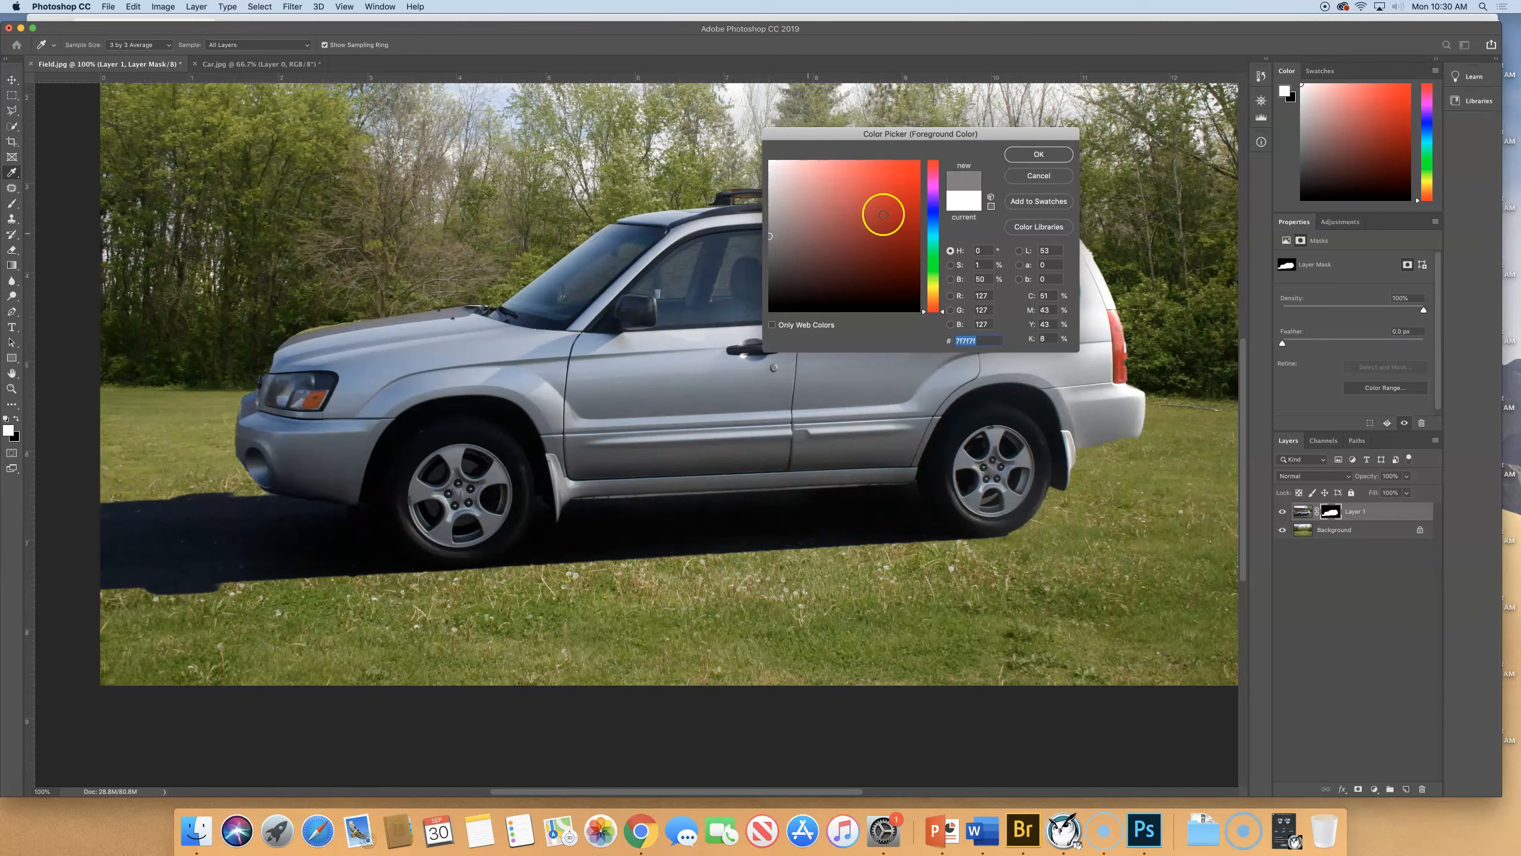
left_click(1039, 154)
key("b")
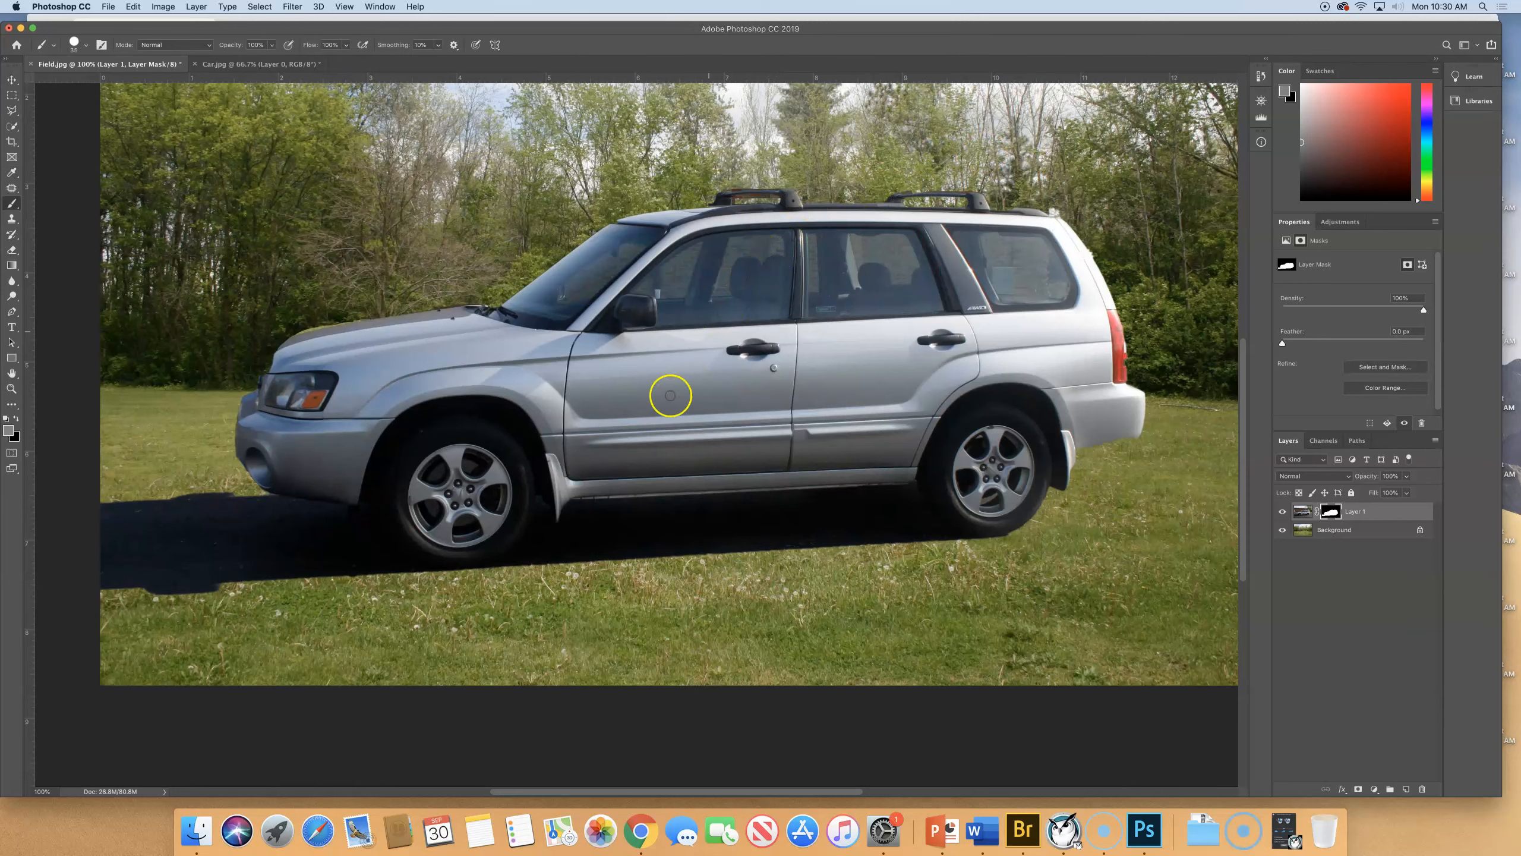
left_click_drag(687, 257, 673, 287)
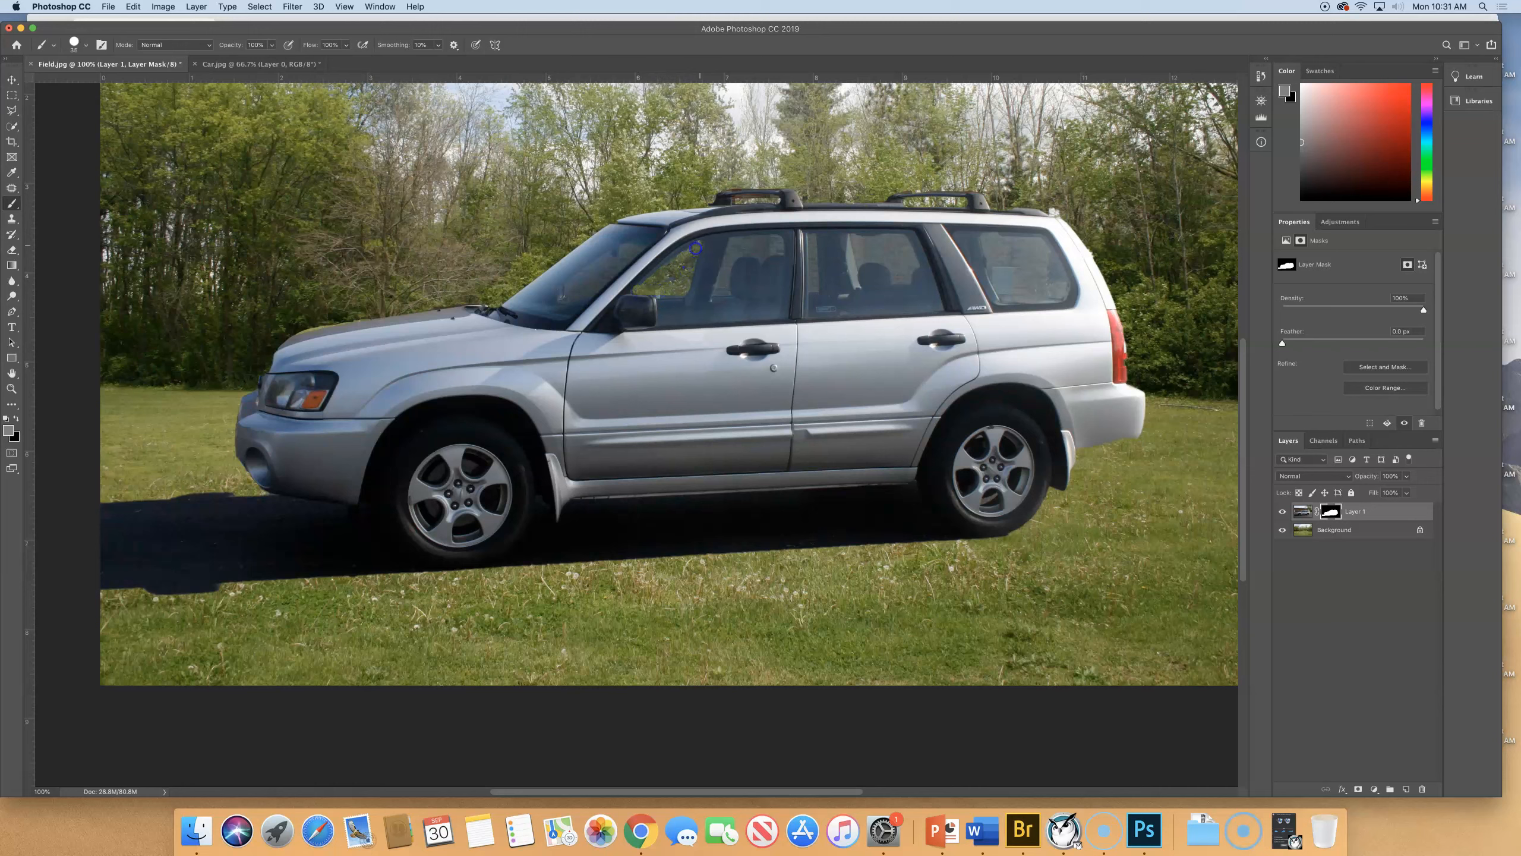
mouse_move(664, 274)
left_mouse_down()
mouse_move(751, 239)
mouse_move(726, 260)
left_mouse_up()
left_click_drag(773, 246, 887, 242)
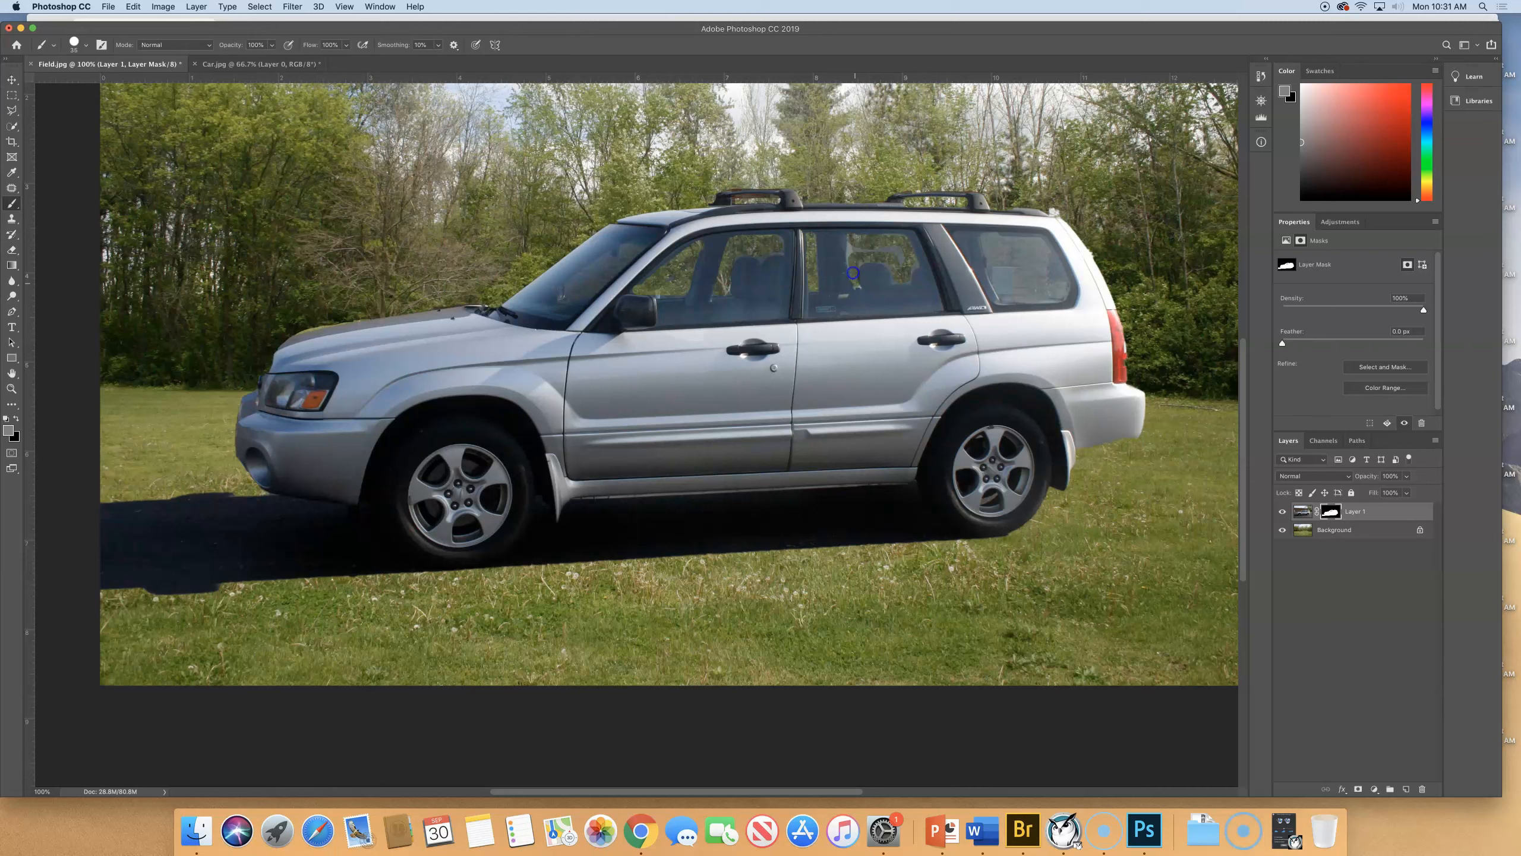
left_click_drag(872, 251, 902, 262)
Step: Display the layer mask on its own and fill the small gaps in the gray window areas
left_click(1328, 515, "alt")
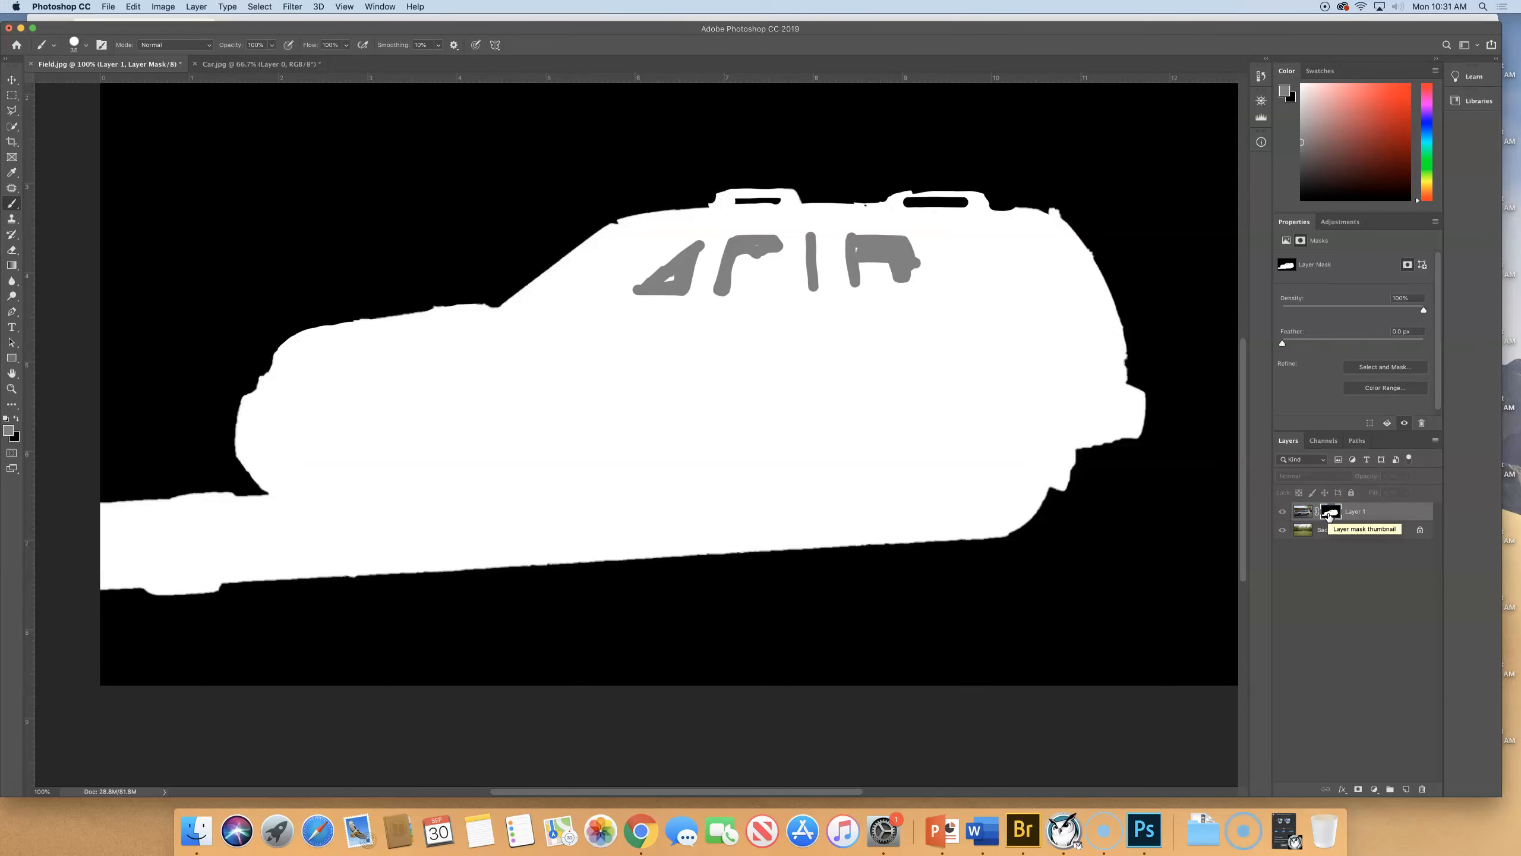
left_click_drag(665, 284, 675, 281)
left_click(754, 247)
left_click(855, 250)
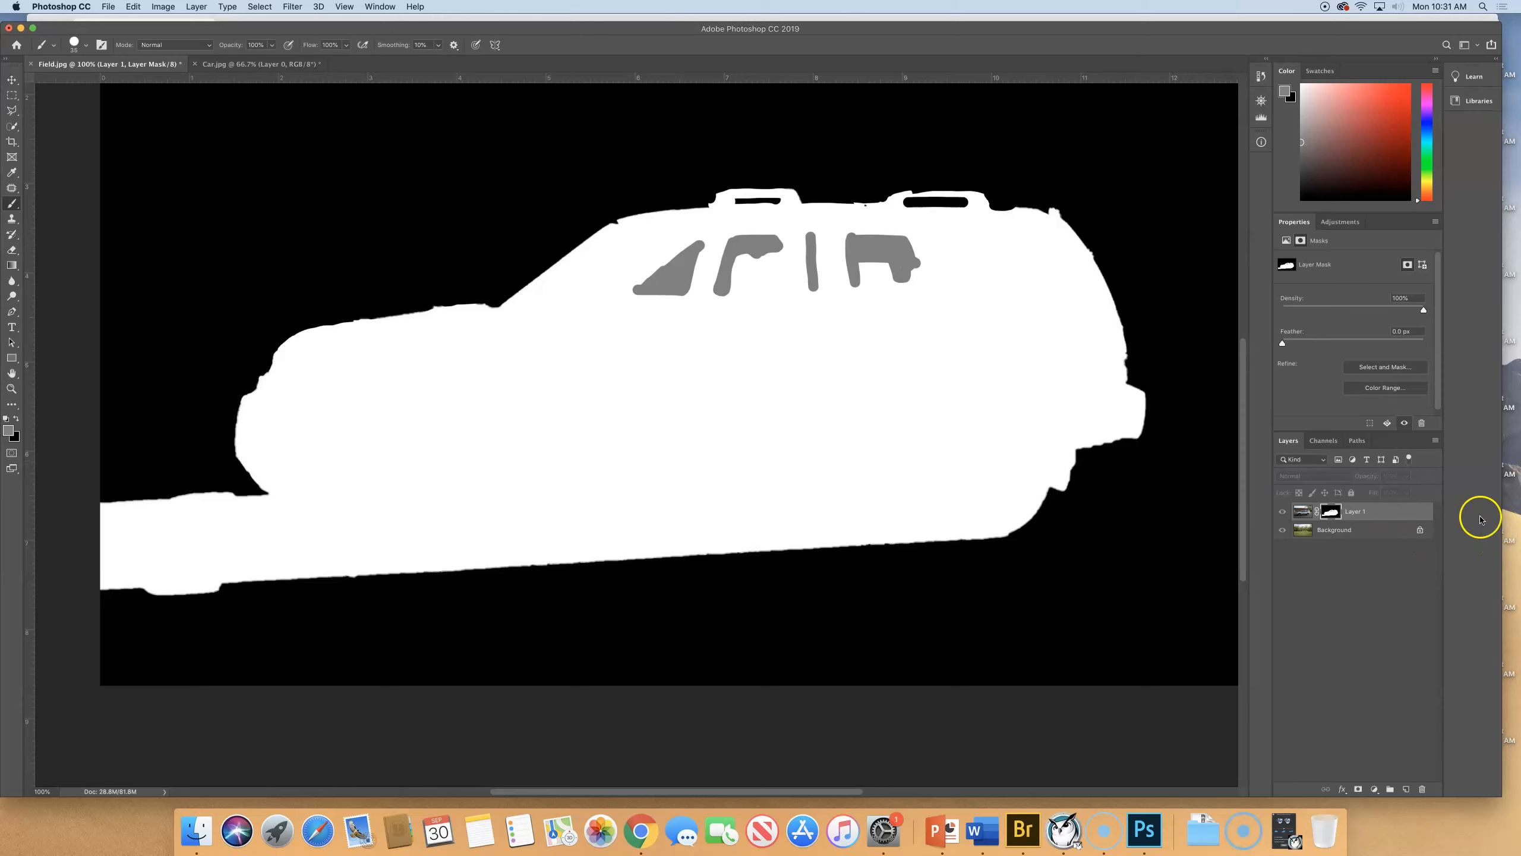
Step: Load the edited mask's outline as a selection, view it over the composite image, and clear the selection
left_click(1333, 512, "super")
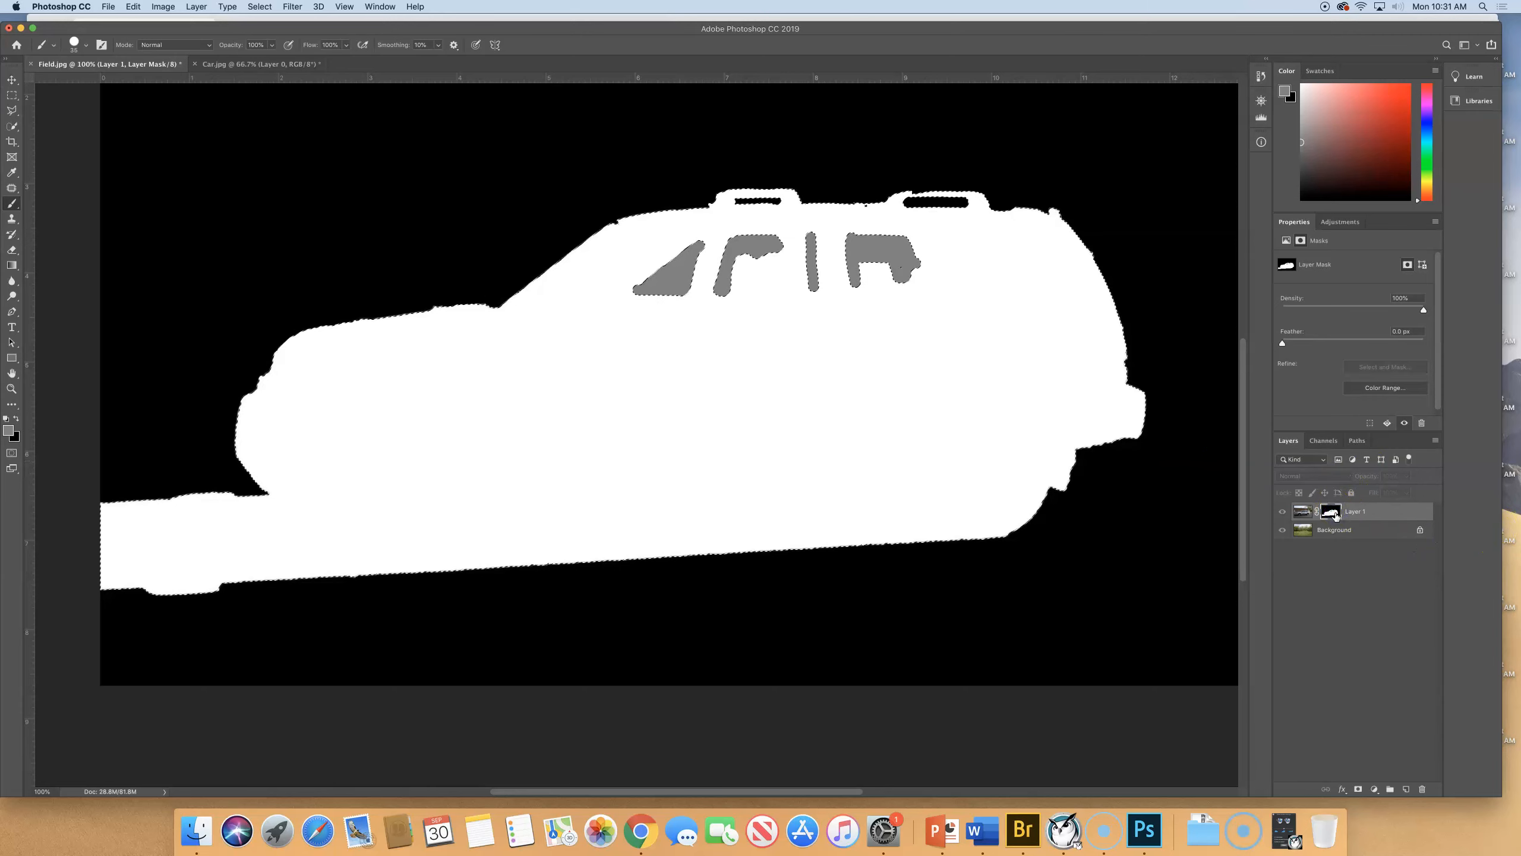
left_click(1334, 514, "alt")
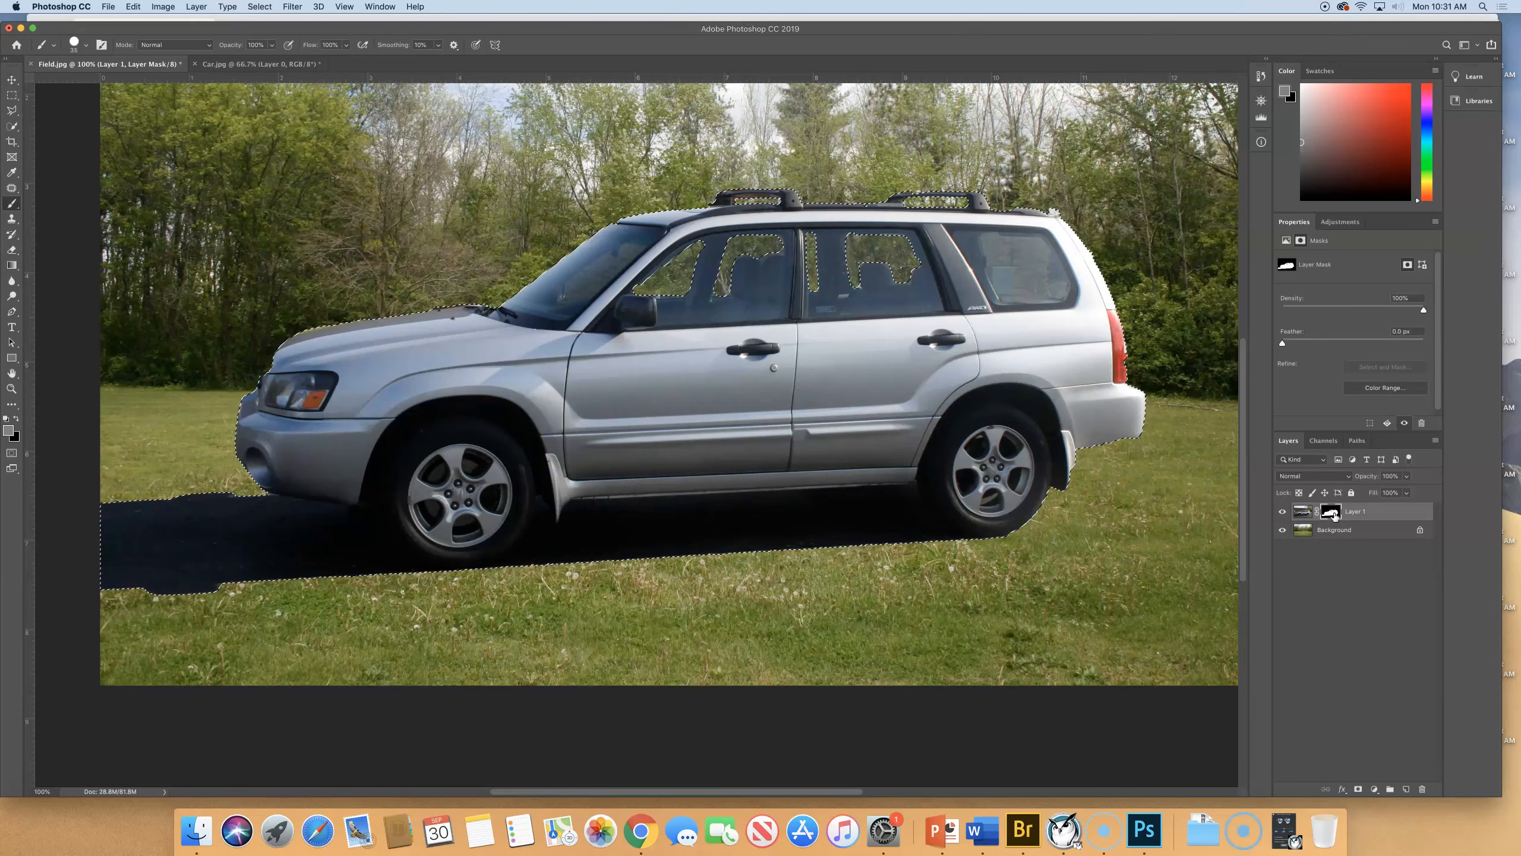
key("super+d")
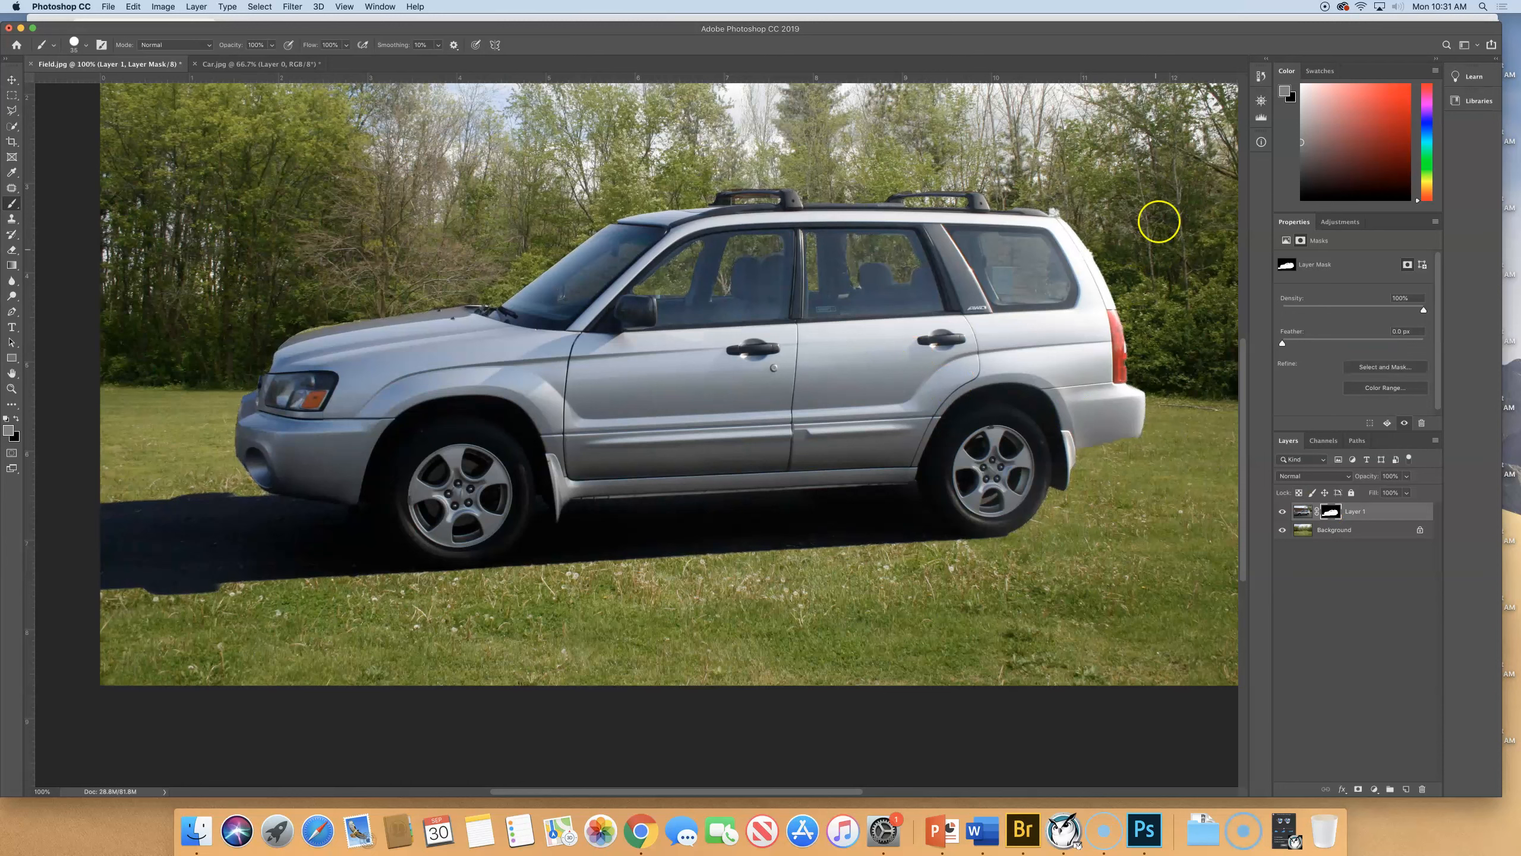
Step: Enlarge the brush and paint the mask gray over the rear quarter window to make its glass semi-transparent
mouse_move(995, 244)
left_mouse_down()
mouse_move(1003, 284)
mouse_move(996, 259)
mouse_move(1010, 288)
mouse_move(1051, 295)
mouse_move(1045, 251)
mouse_move(1018, 269)
mouse_move(1024, 285)
mouse_move(1057, 284)
mouse_move(1040, 241)
mouse_move(992, 259)
mouse_move(1013, 298)
mouse_move(1049, 297)
left_mouse_up()
key("bracketright")
key("bracketright")
key("bracketright")
left_click_drag(1051, 273, 1036, 265)
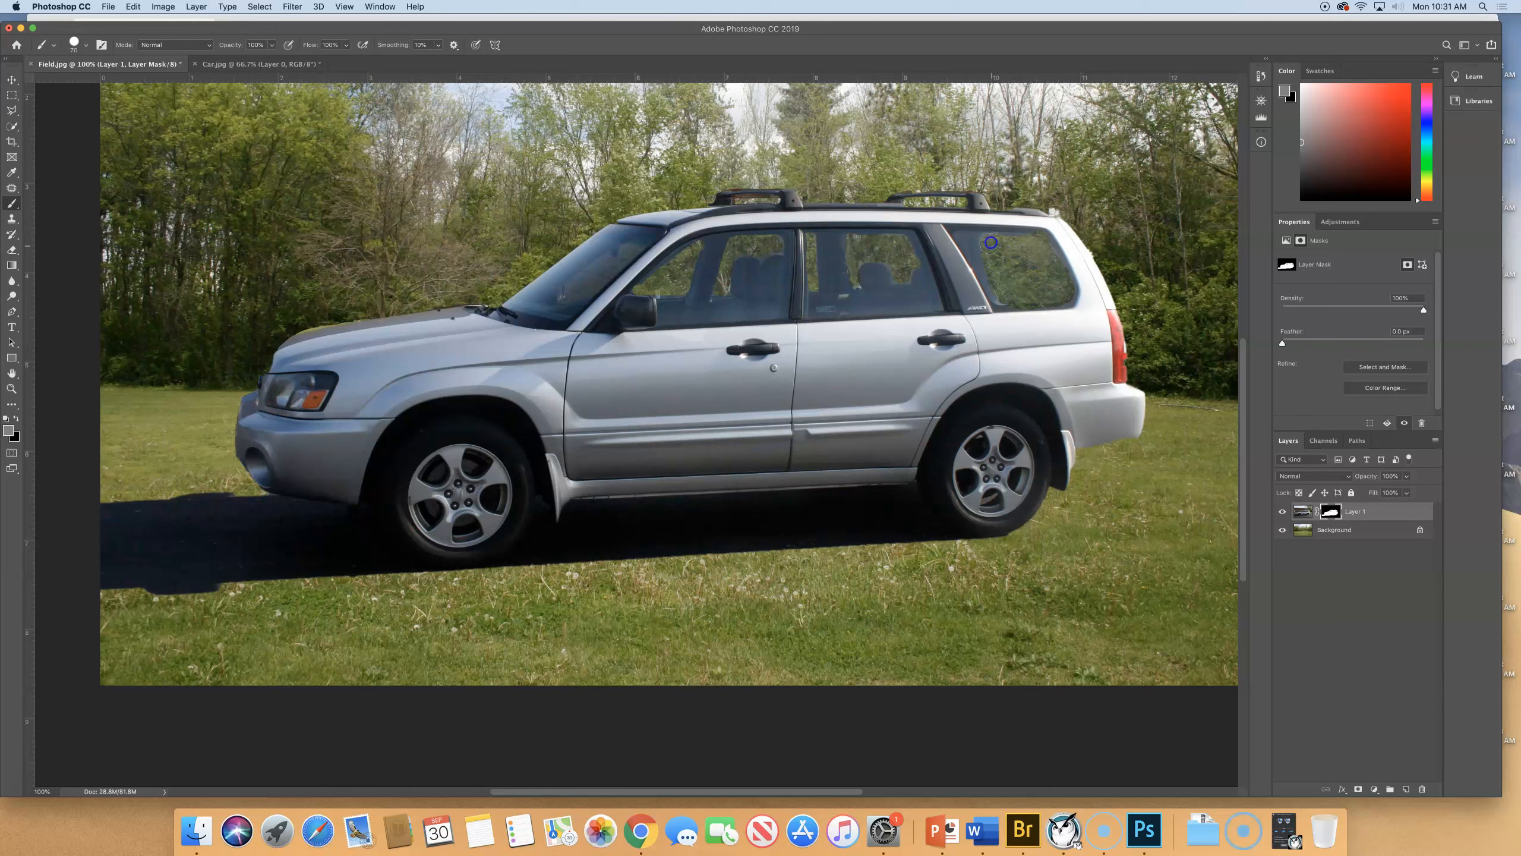
left_click(1047, 315)
Step: Make the shadow ahead of the front wheel slightly transparent on the mask, replacing a mid-gray trial stroke with light gray #e3dede
left_click_drag(48, 217, 329, 230)
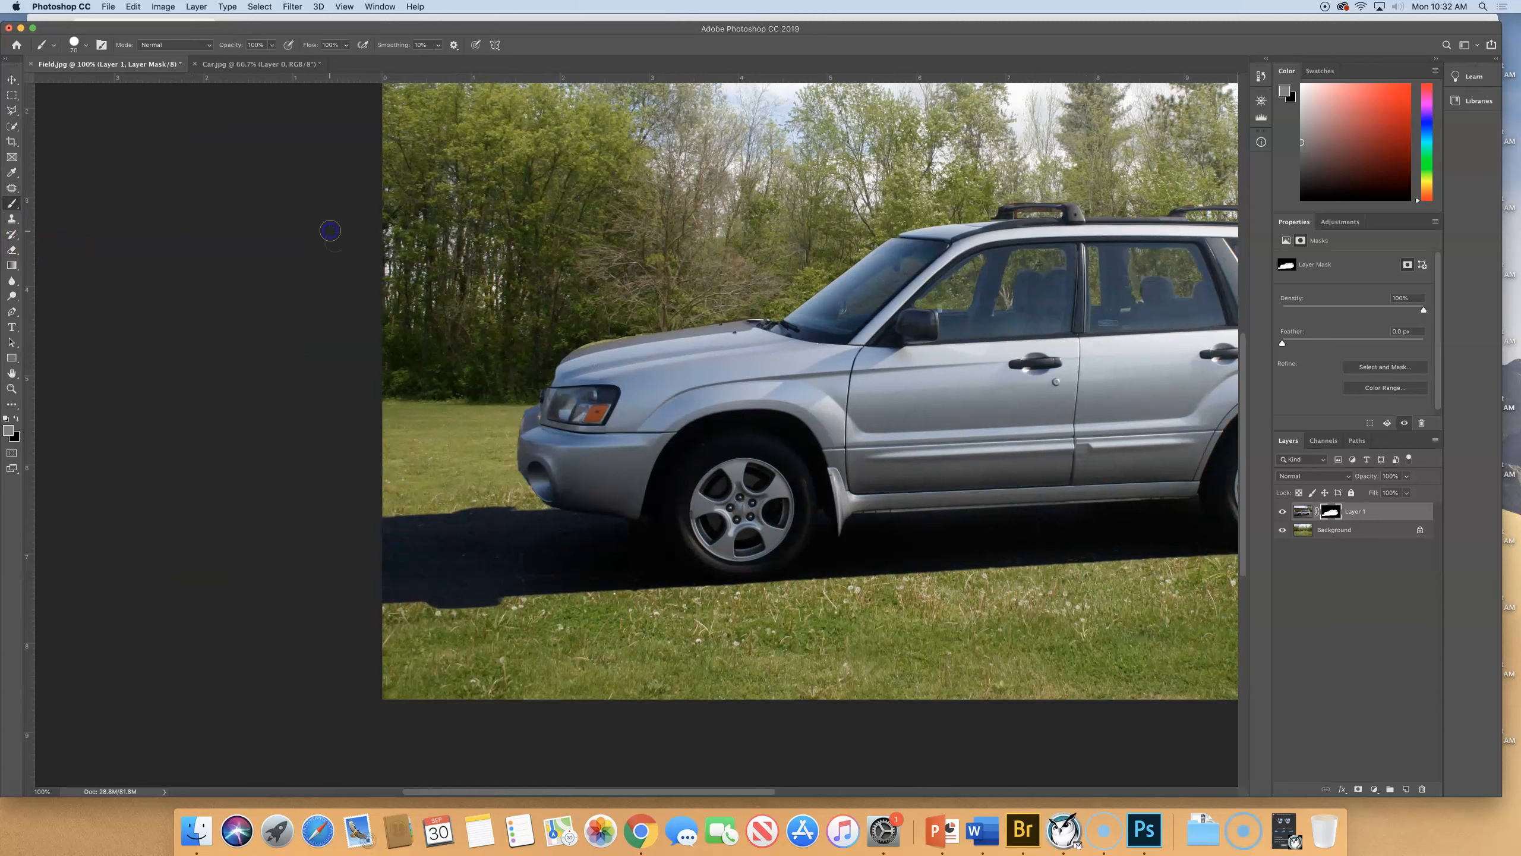
mouse_move(483, 530)
left_mouse_down()
mouse_move(384, 546)
mouse_move(414, 581)
mouse_move(445, 564)
left_mouse_up()
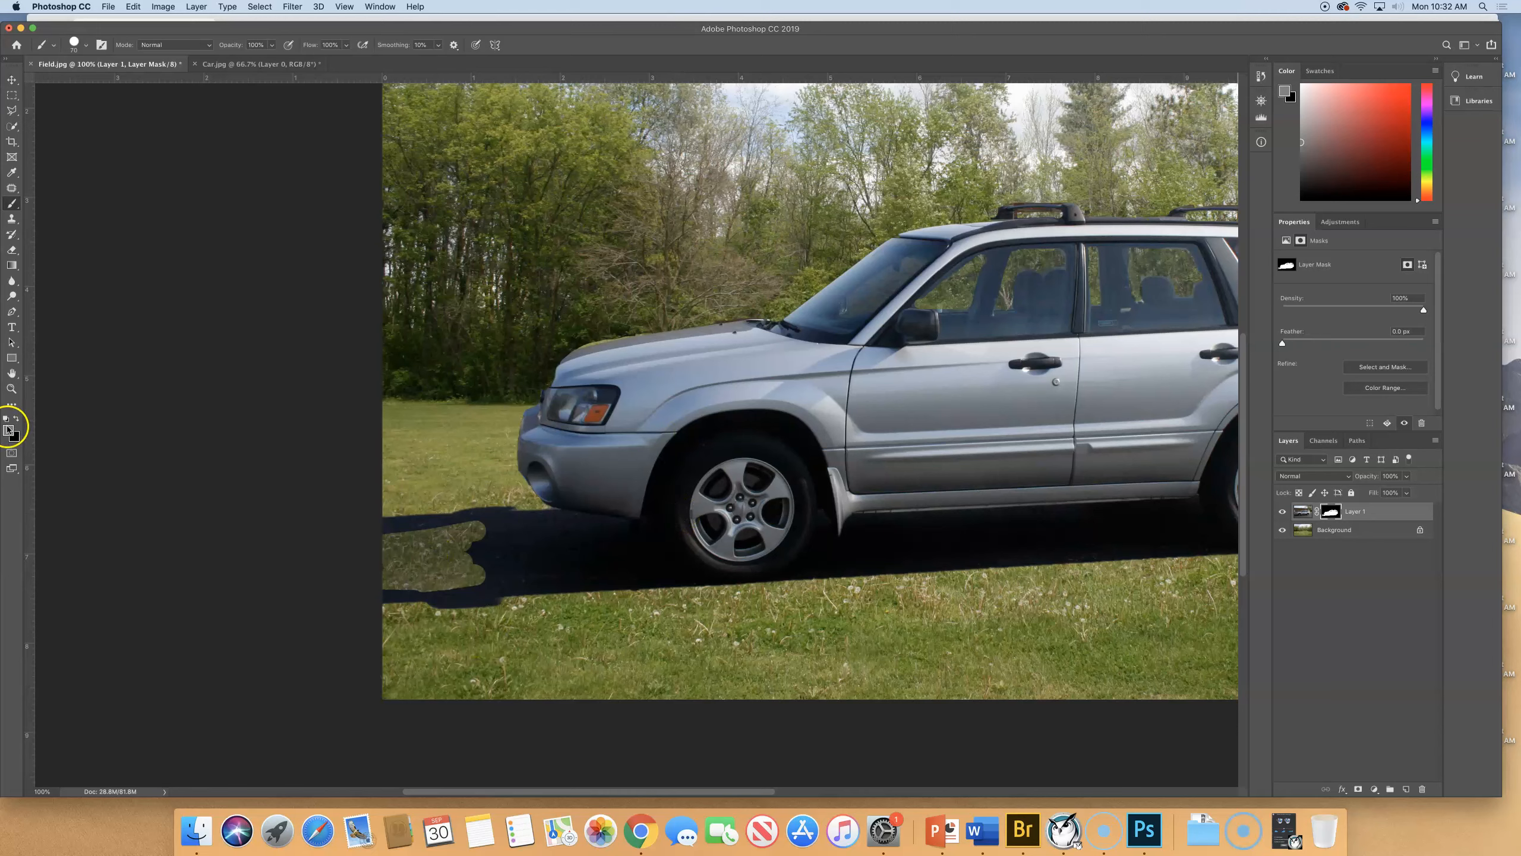
left_click(9, 429)
left_click(772, 177)
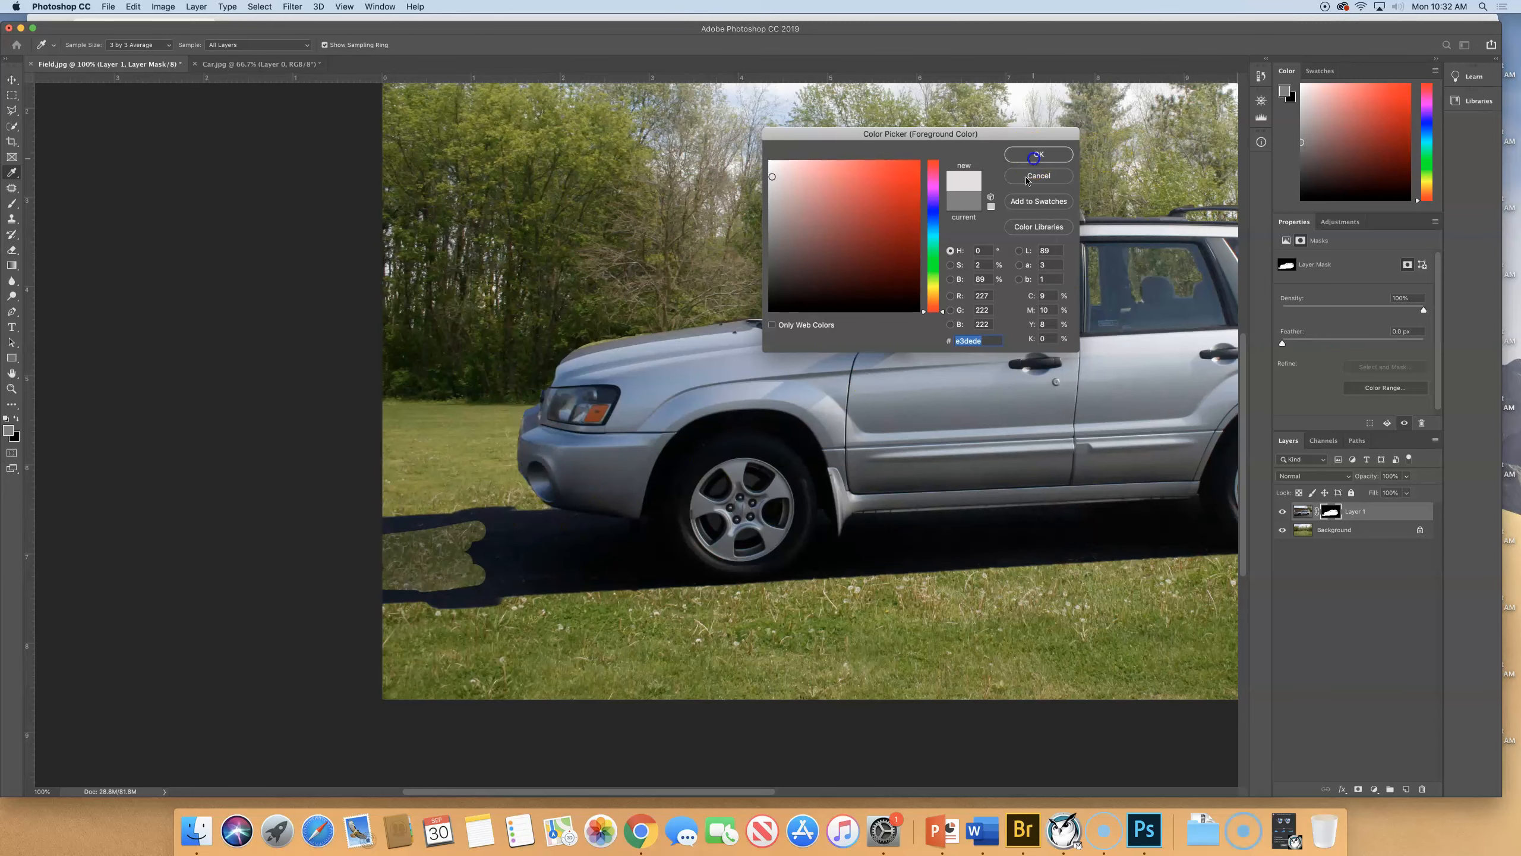
left_click(1034, 157)
mouse_move(535, 545)
left_mouse_down()
mouse_move(419, 554)
mouse_move(511, 533)
mouse_move(452, 525)
mouse_move(531, 539)
mouse_move(503, 573)
mouse_move(369, 589)
mouse_move(638, 565)
mouse_move(460, 556)
mouse_move(550, 549)
mouse_move(553, 526)
mouse_move(393, 525)
left_mouse_up()
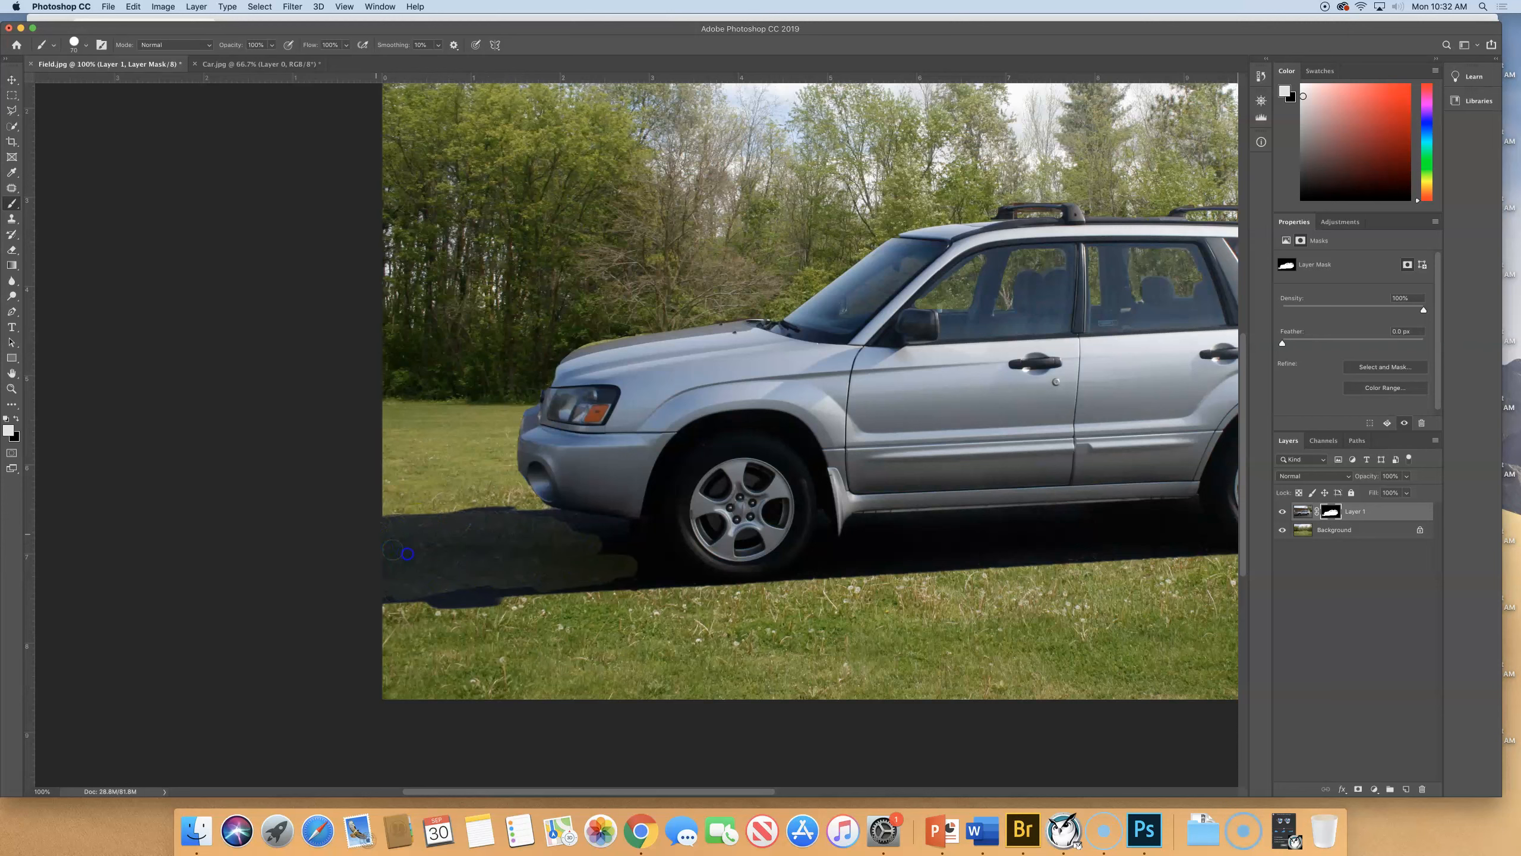
mouse_move(435, 589)
left_mouse_down()
mouse_move(503, 595)
mouse_move(678, 564)
left_mouse_up()
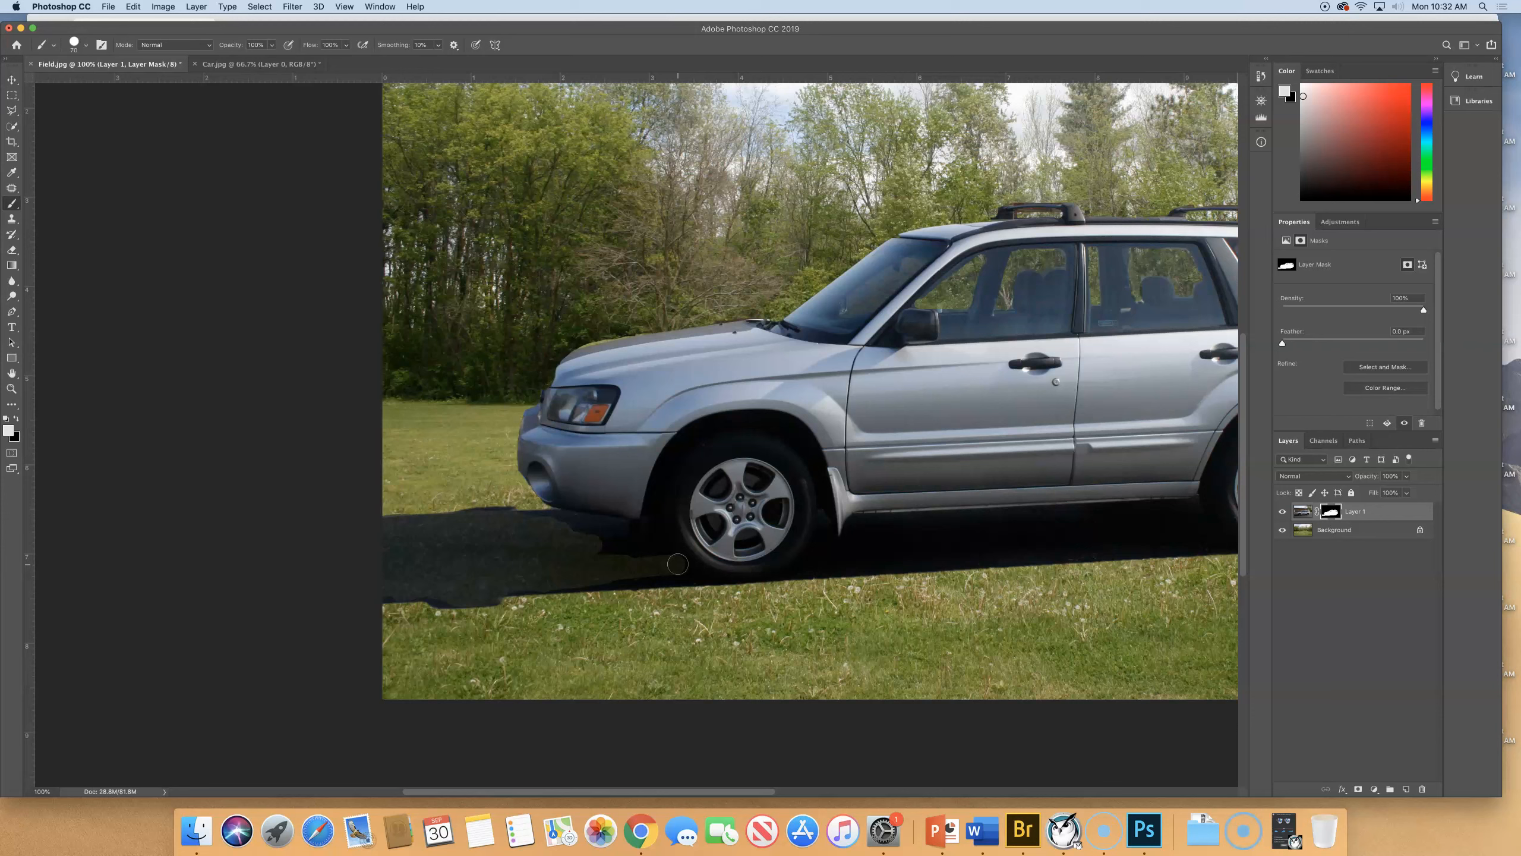
Step: Paint the rest of the shadow under the front bumper and ahead of the front wheel light gray on the layer mask
left_click_drag(563, 526, 591, 526)
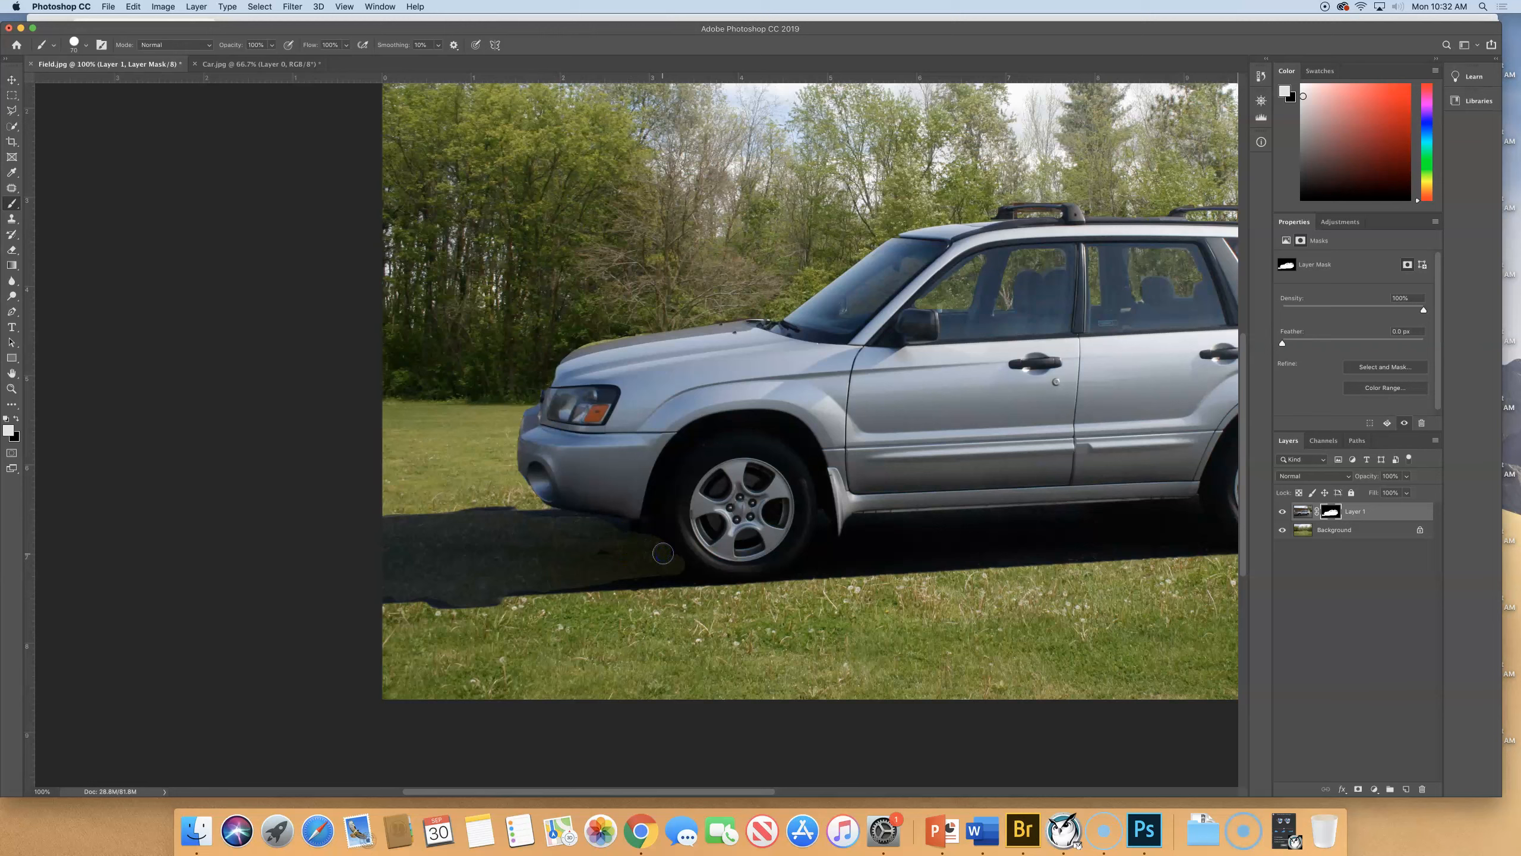
mouse_move(663, 553)
left_mouse_down()
mouse_move(476, 537)
mouse_move(463, 553)
left_mouse_up()
left_click_drag(836, 500, 664, 502)
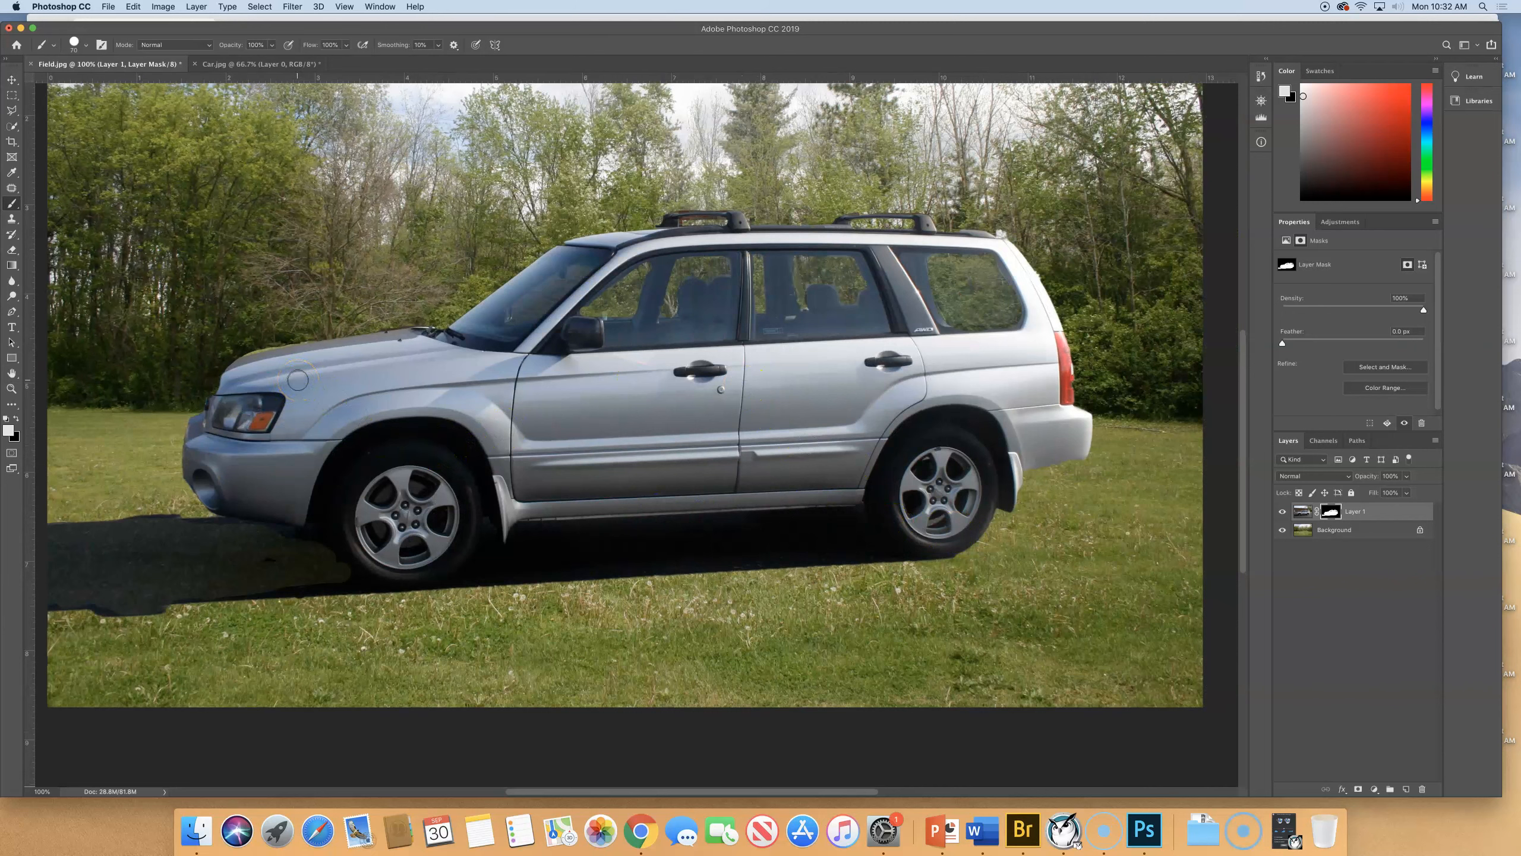
Step: Display the layer mask on its own, try a light gray stroke along the roof, undo it, and return to the composite view
left_click(1327, 511, "super")
left_click(1330, 512, "alt")
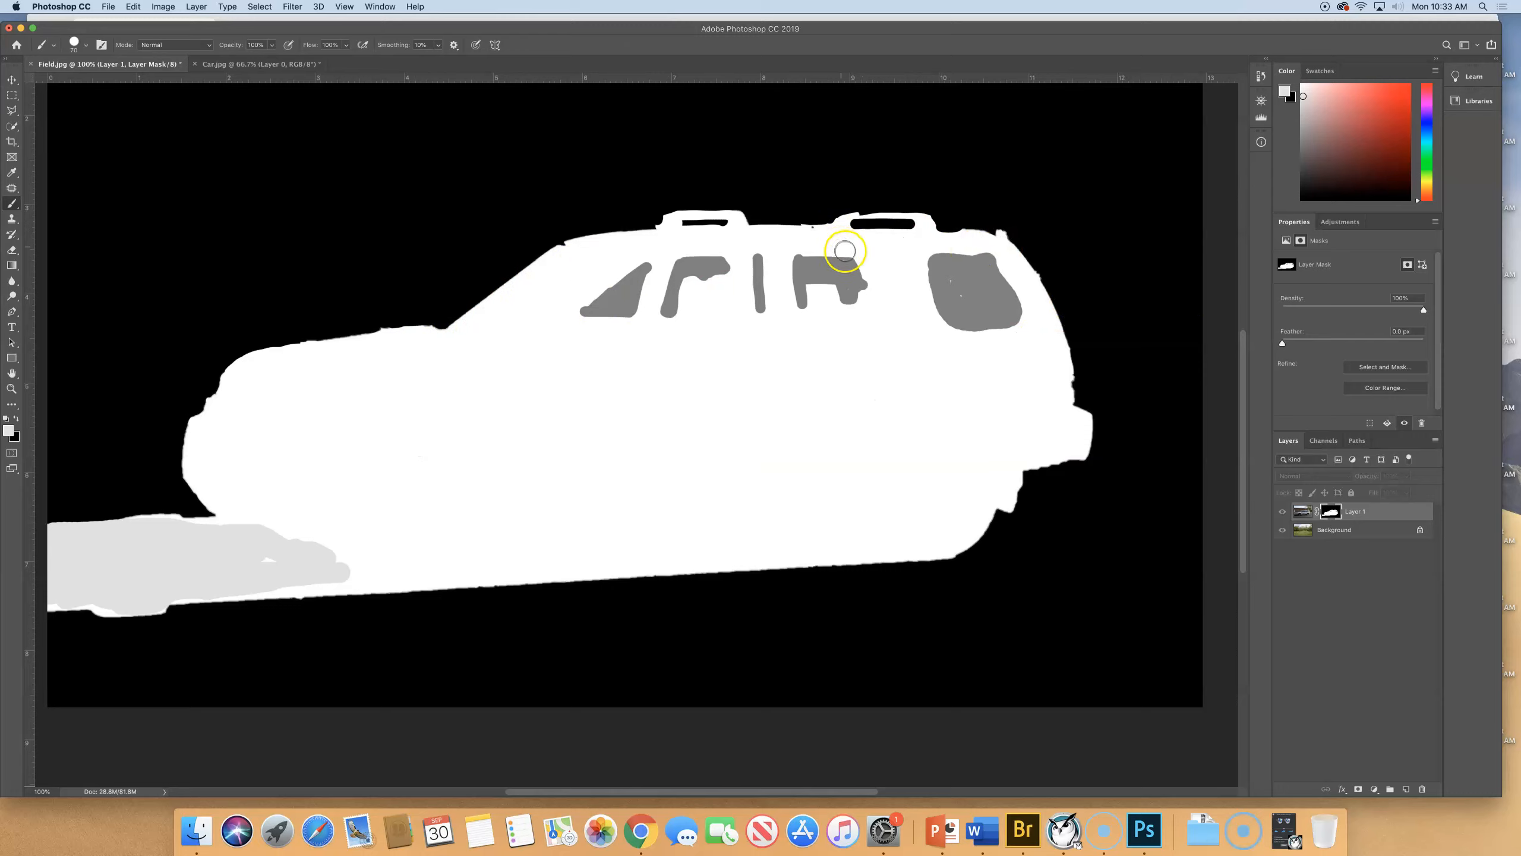
mouse_move(830, 233)
left_mouse_down()
mouse_move(811, 234)
mouse_move(825, 235)
left_mouse_up()
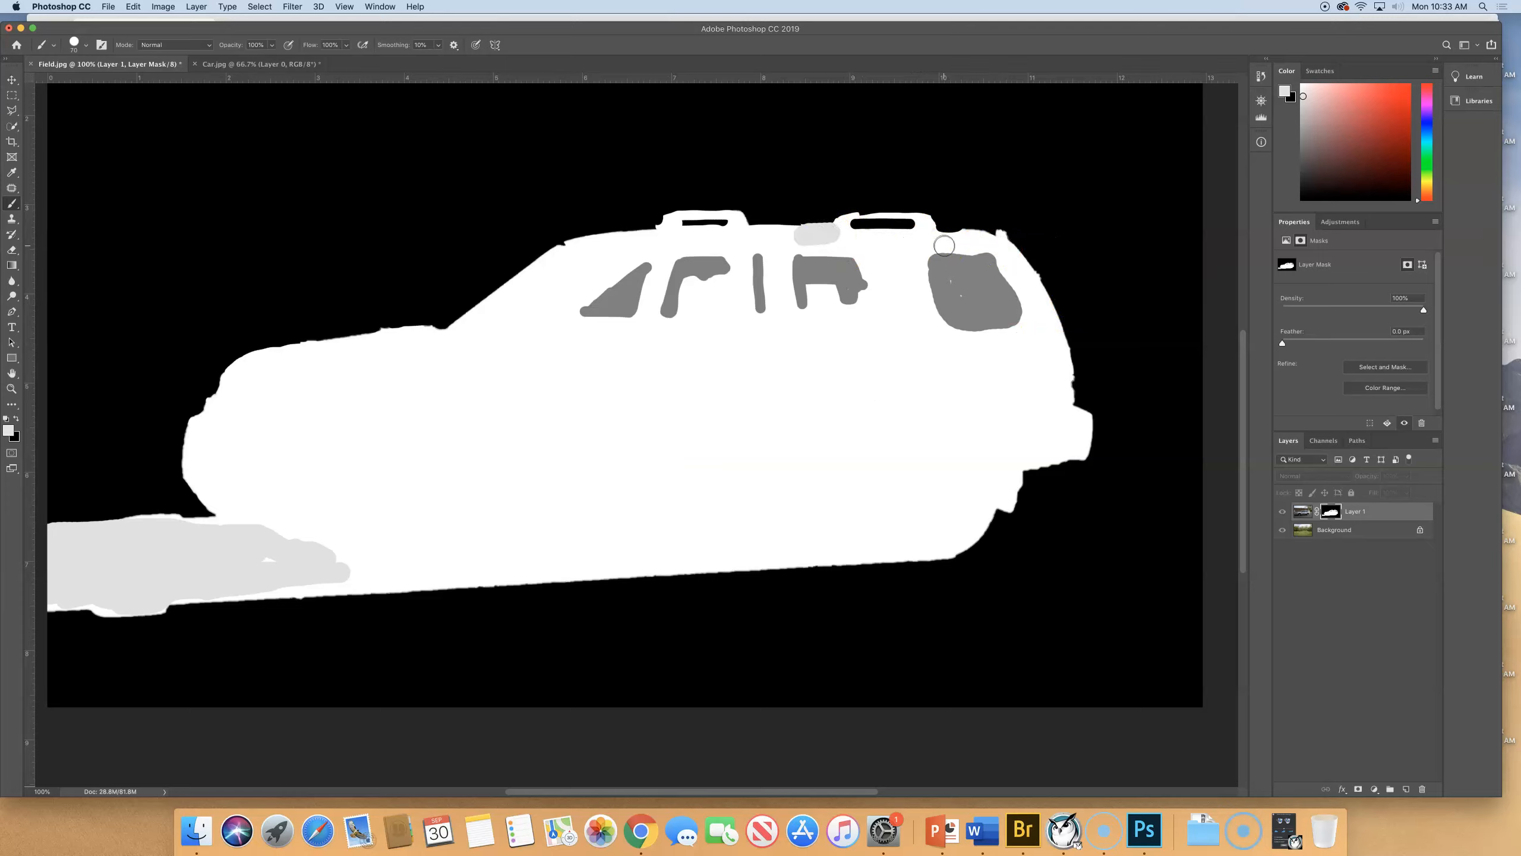
key("super+z")
left_click(1329, 512, "alt")
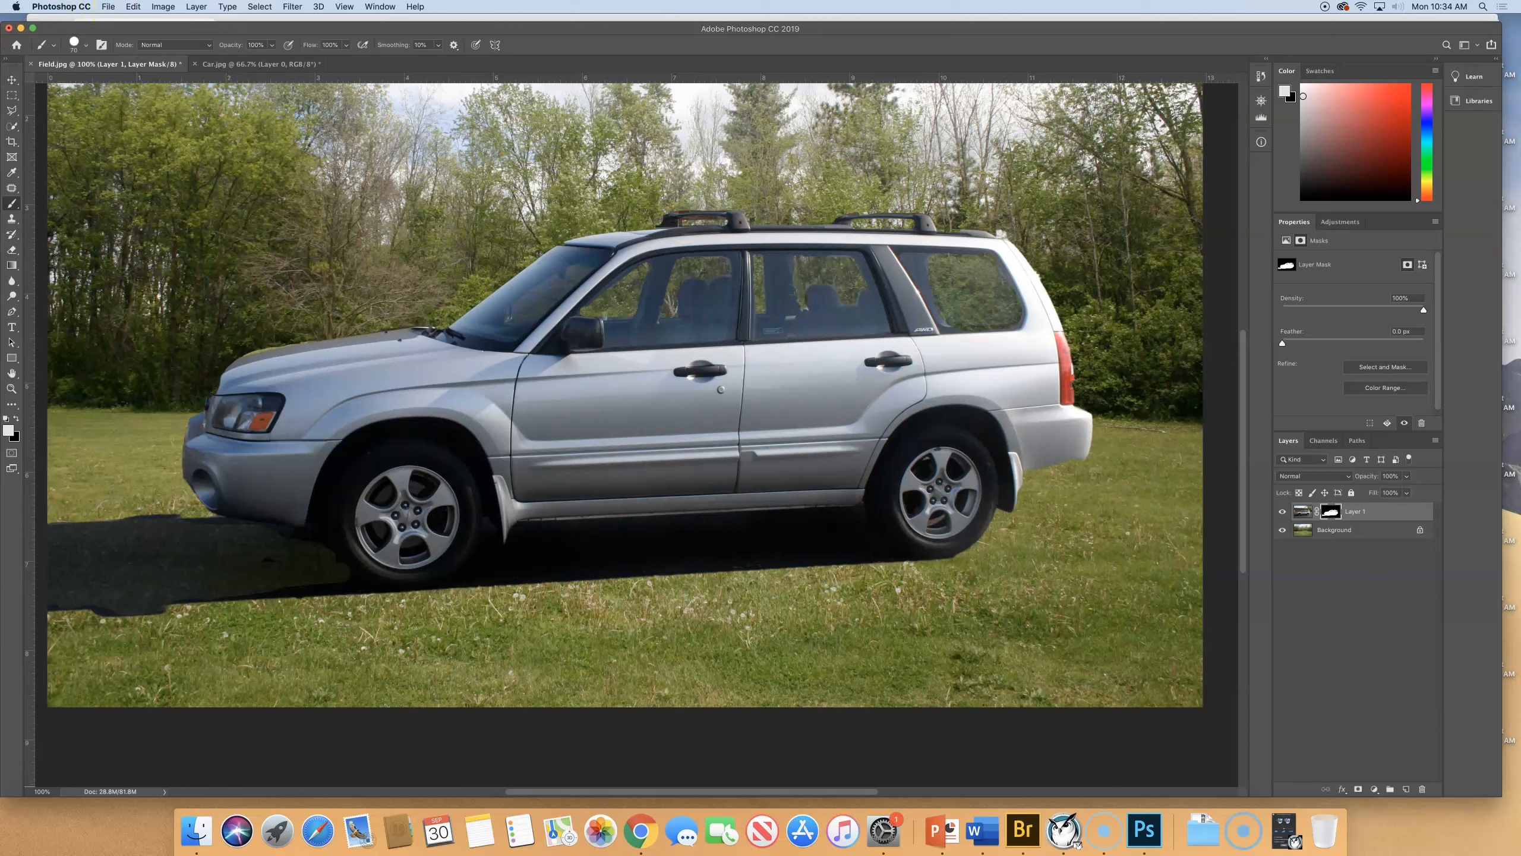
Step: Close Field.jpg and Car.jpg without saving the changes
left_click(107, 7)
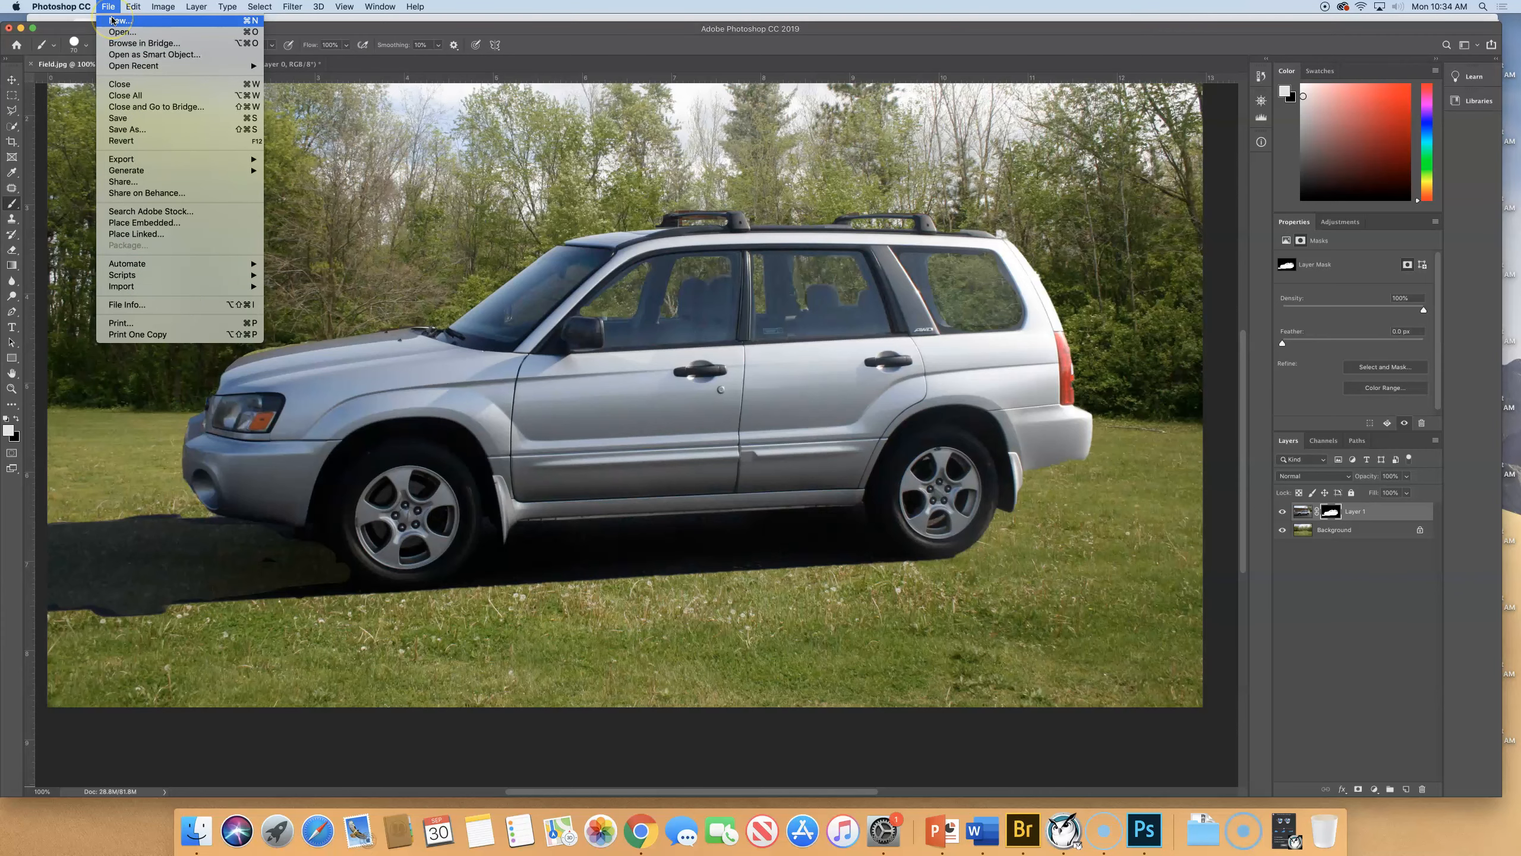
left_click(124, 84)
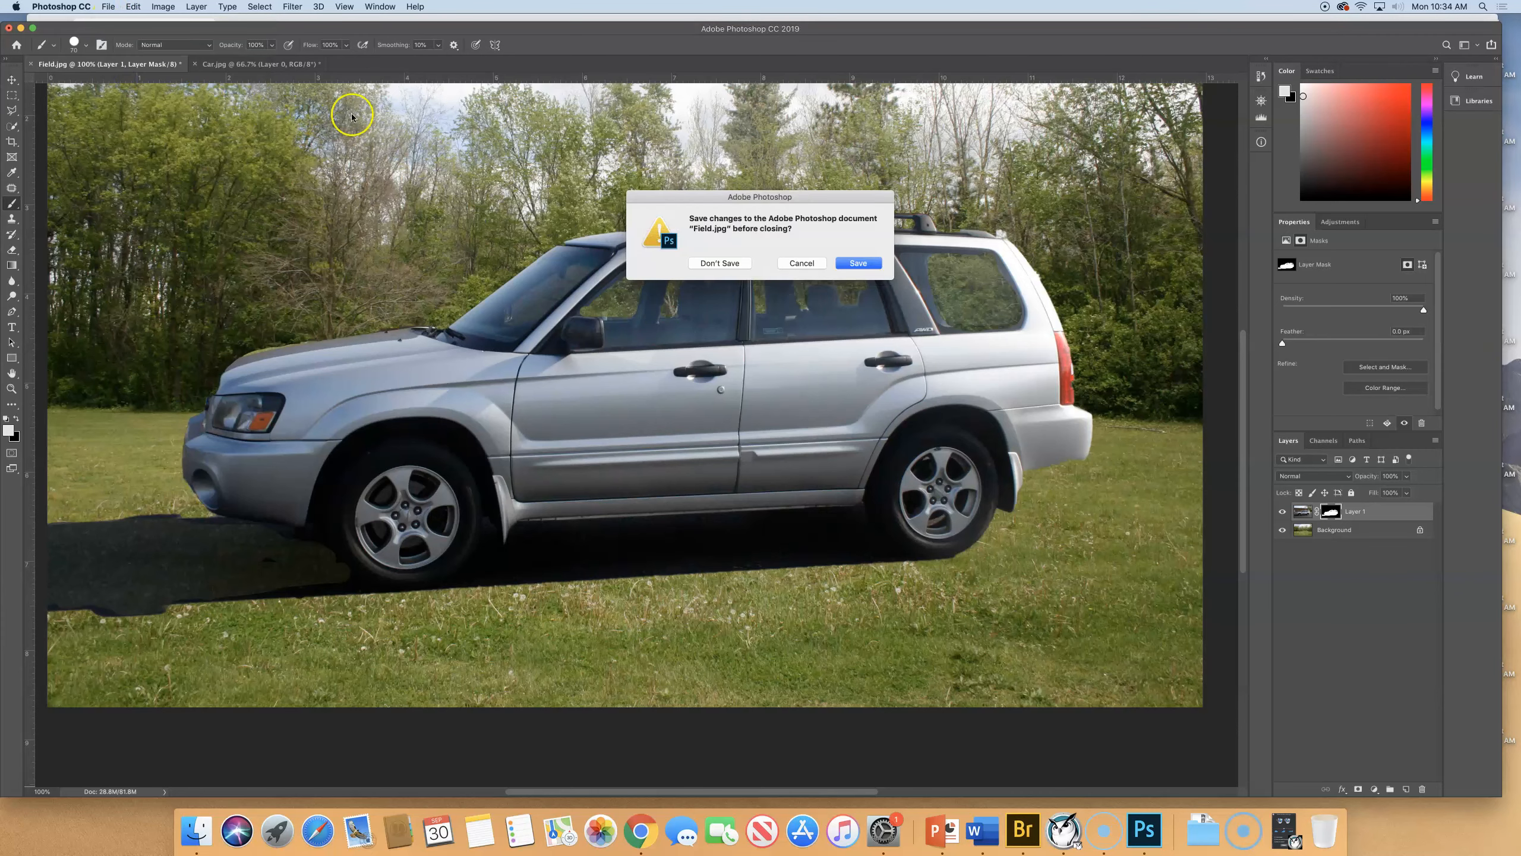
left_click(720, 263)
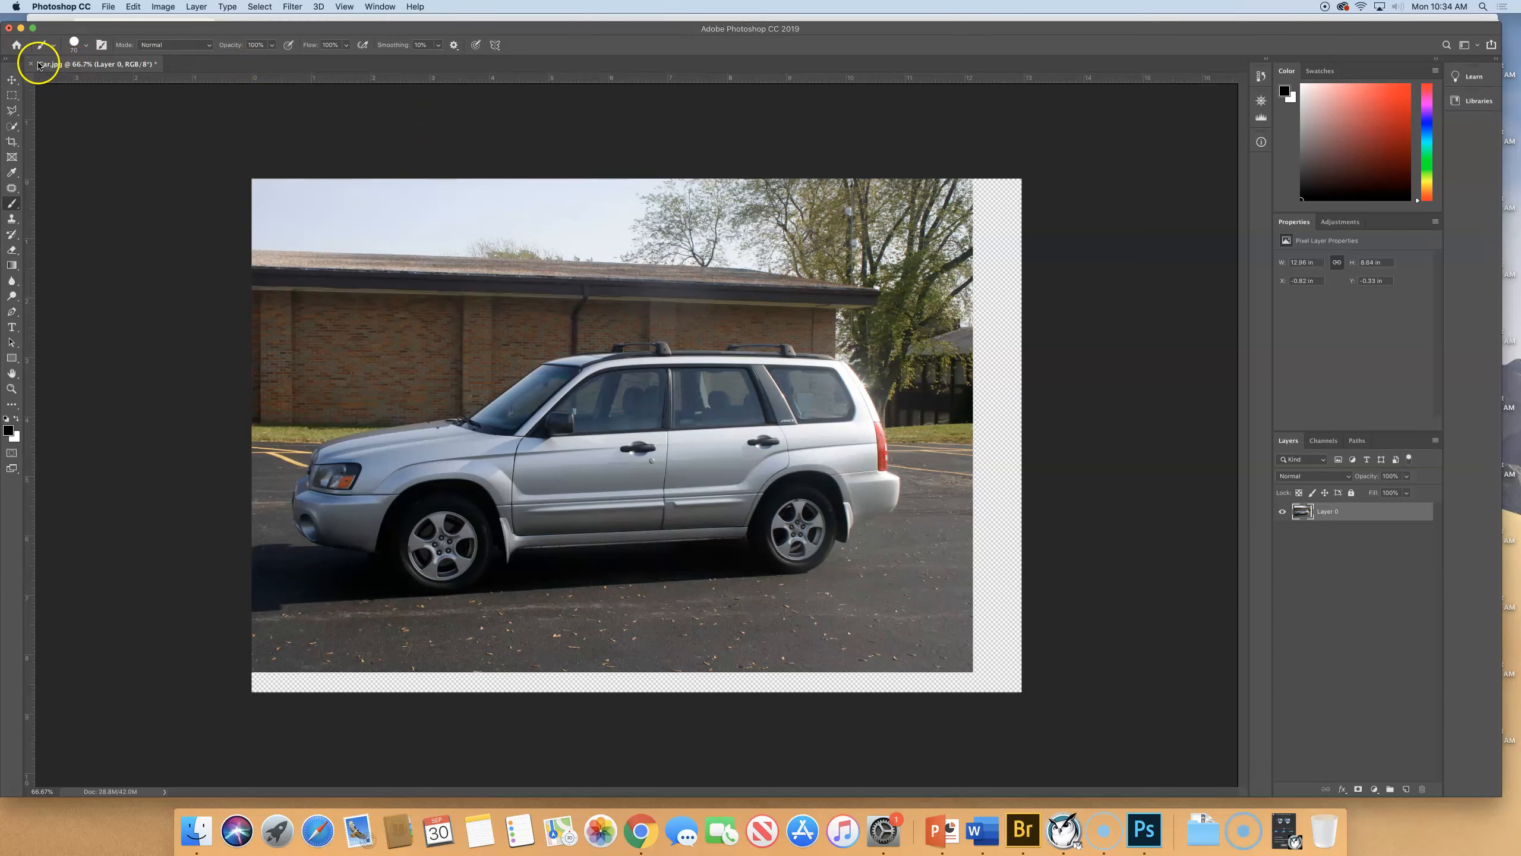
left_click(33, 63)
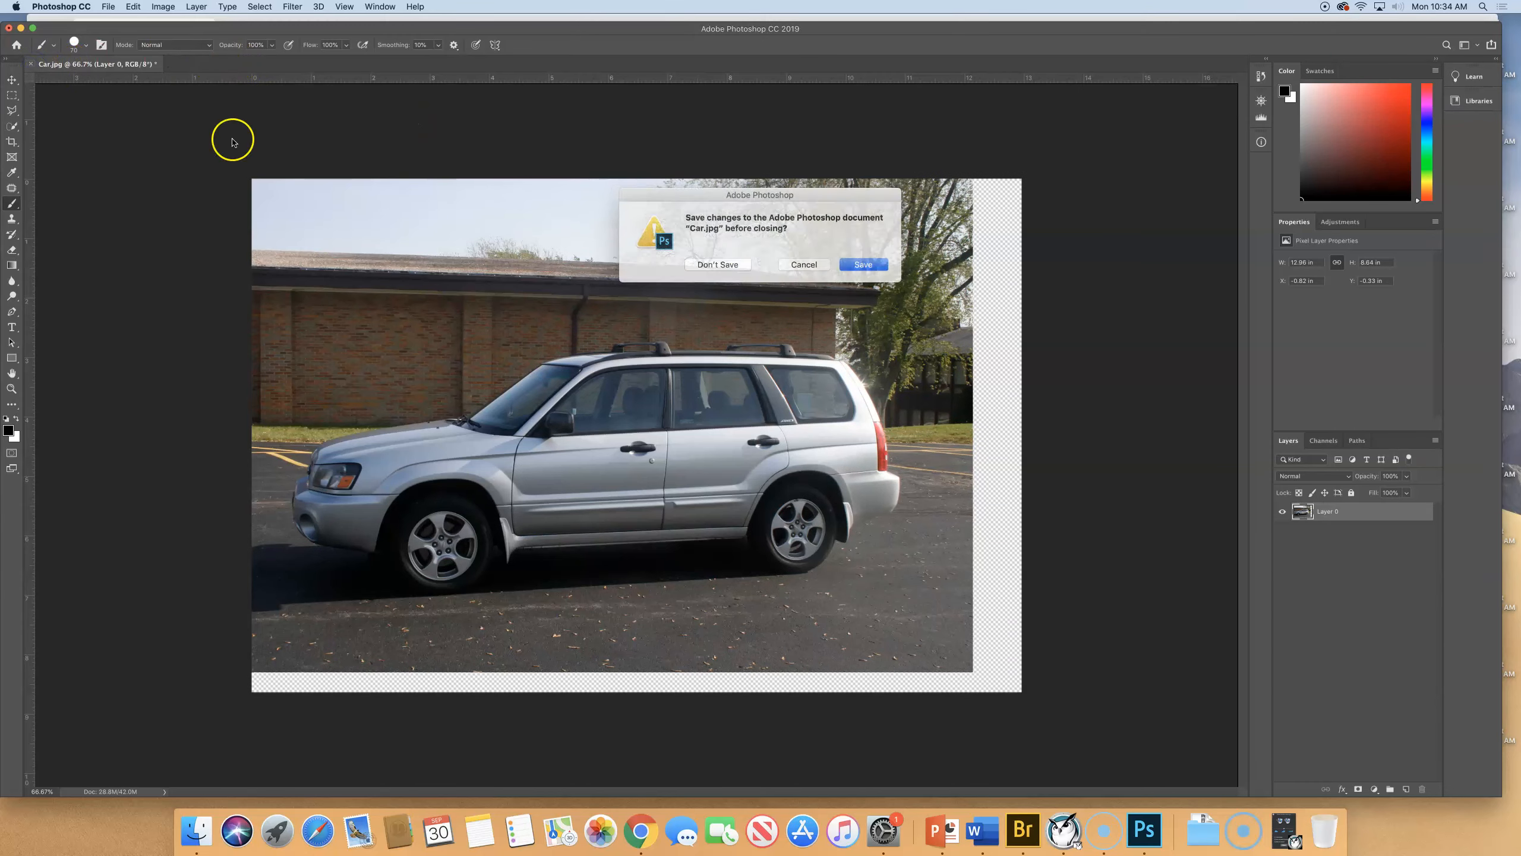
left_click(720, 263)
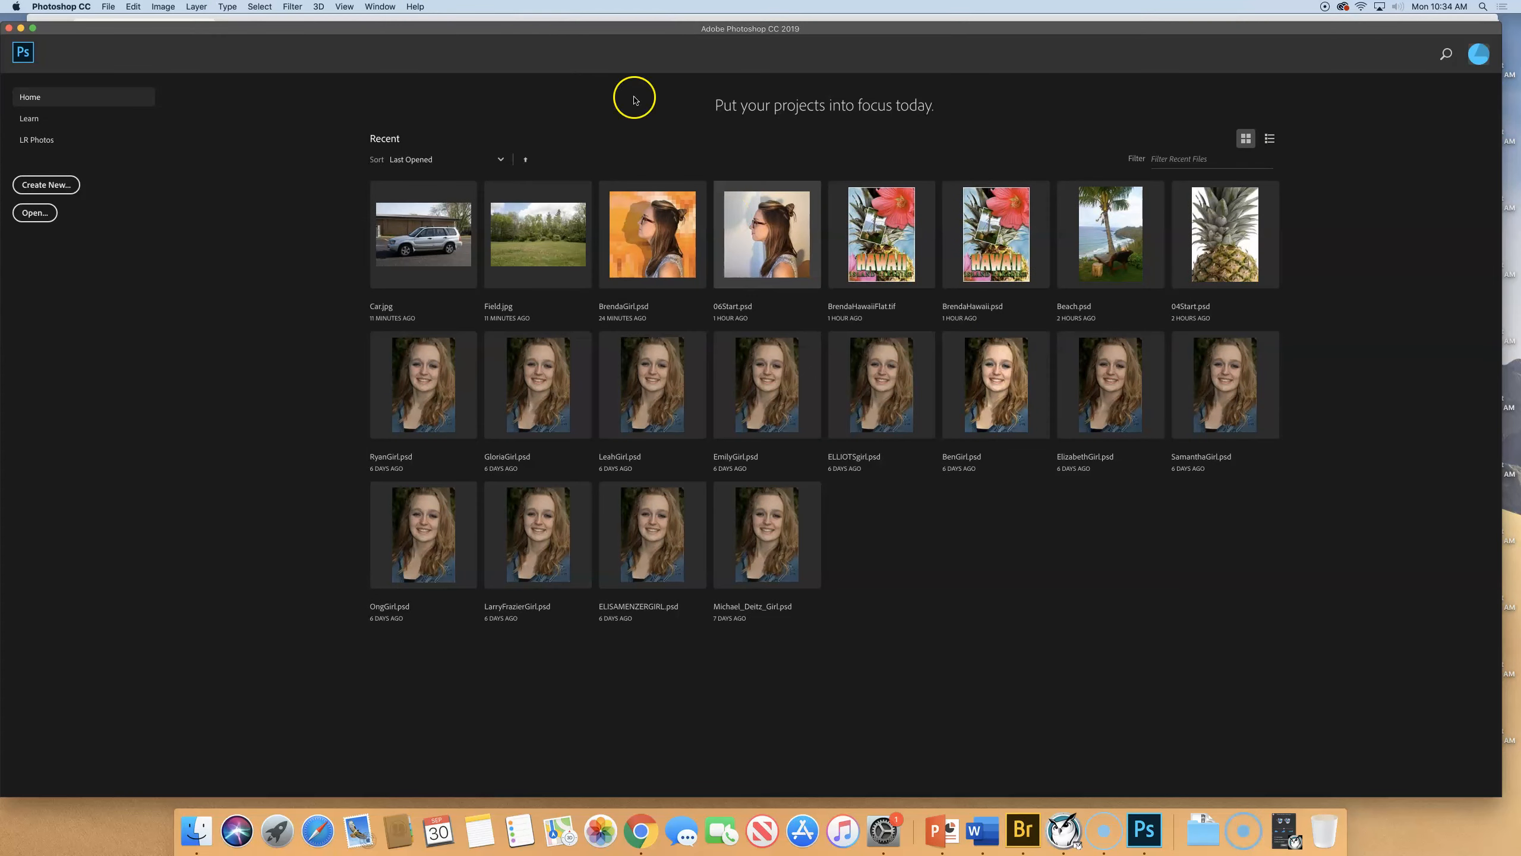
Step: Create a new document from the Letter print preset, 8.5 x 11 inches at 300 pixels/inch
left_click(109, 7)
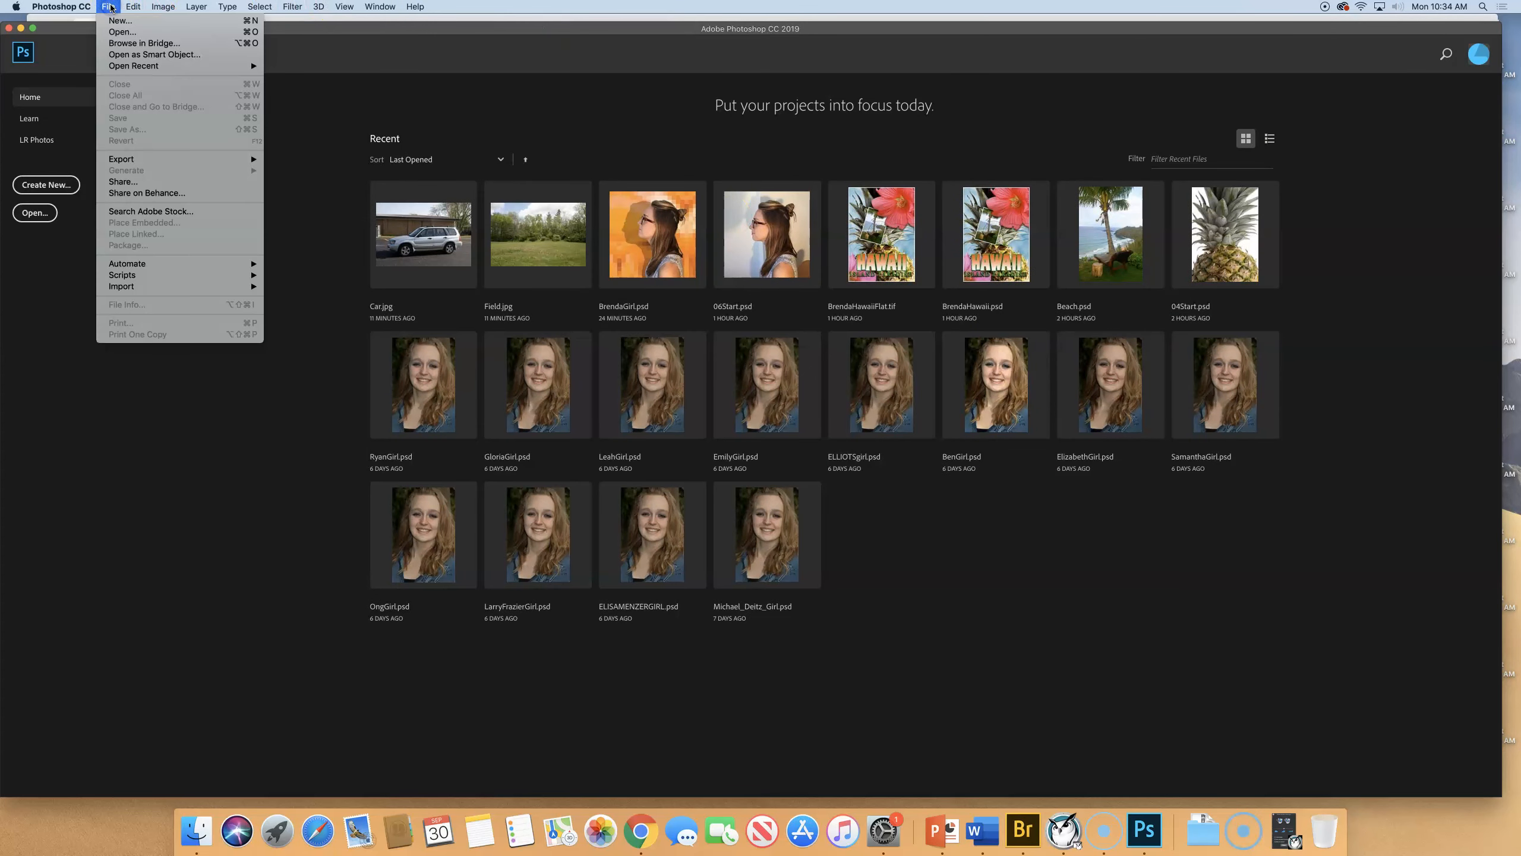
left_click(123, 21)
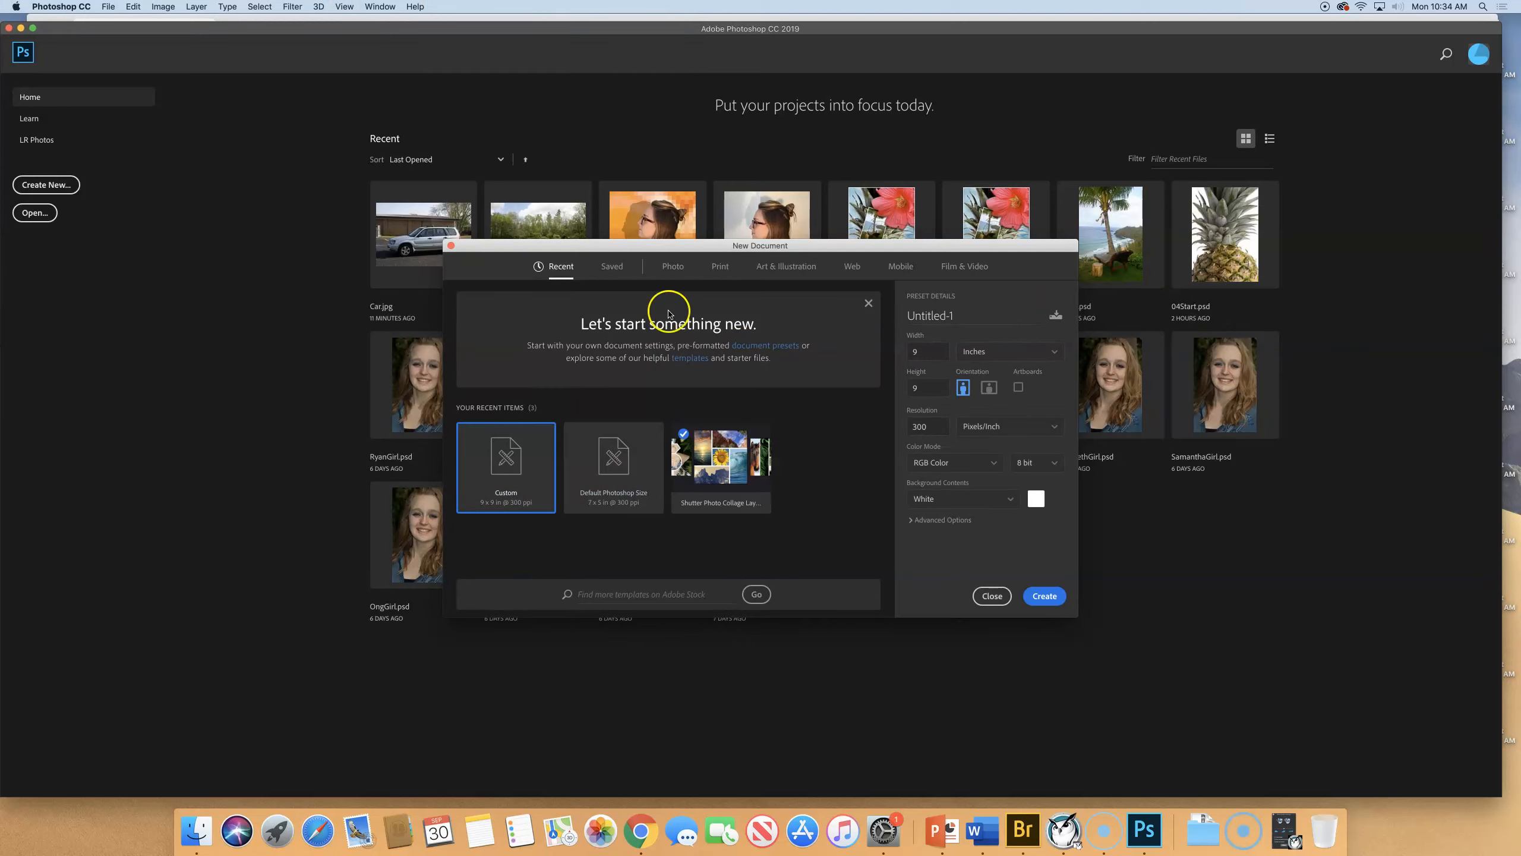
left_click(719, 268)
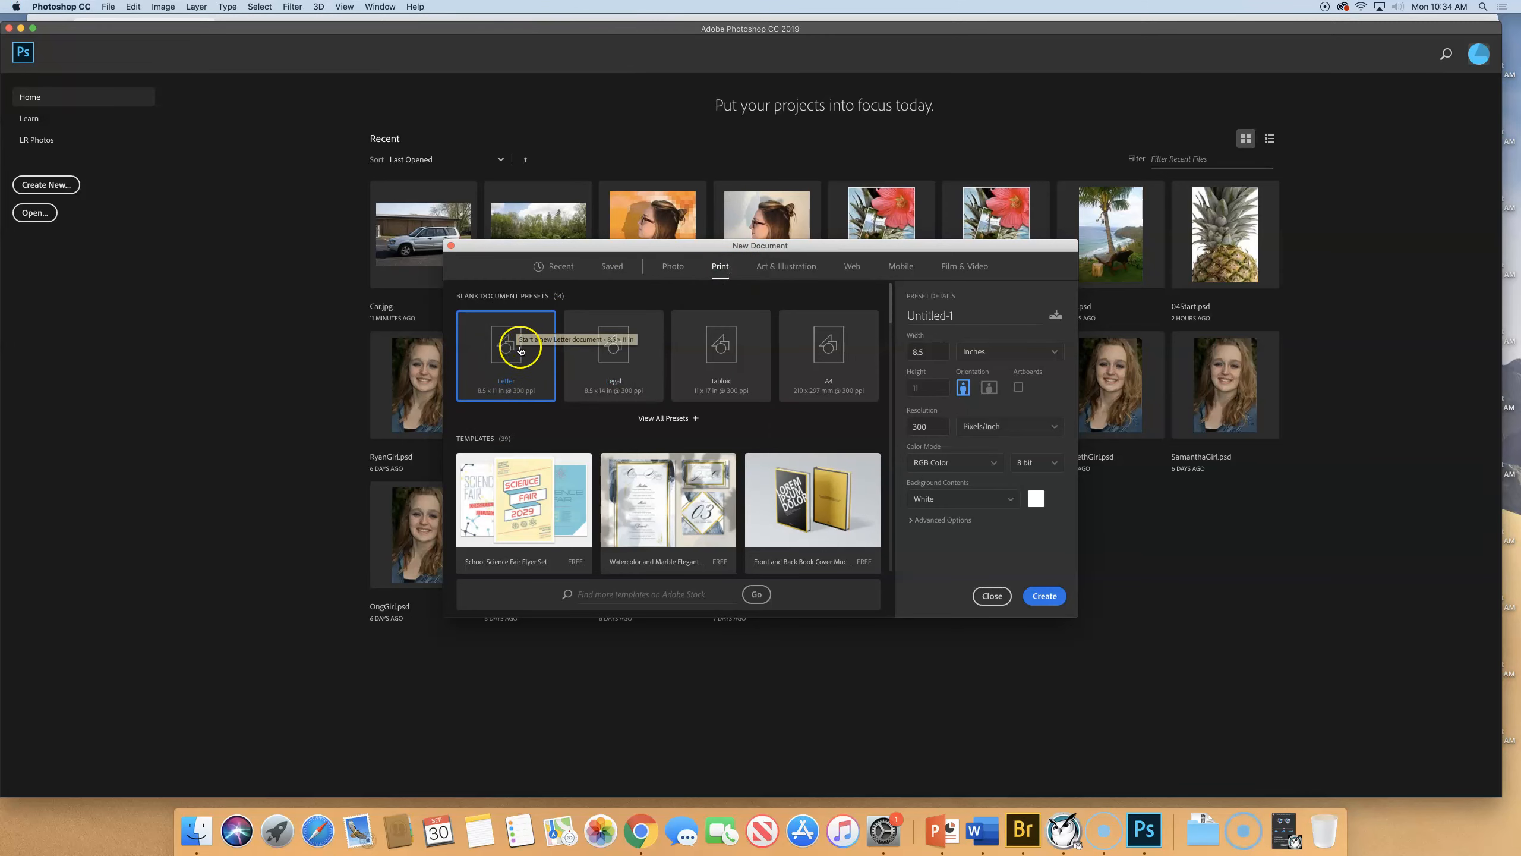
left_click(504, 360)
left_click(1048, 599)
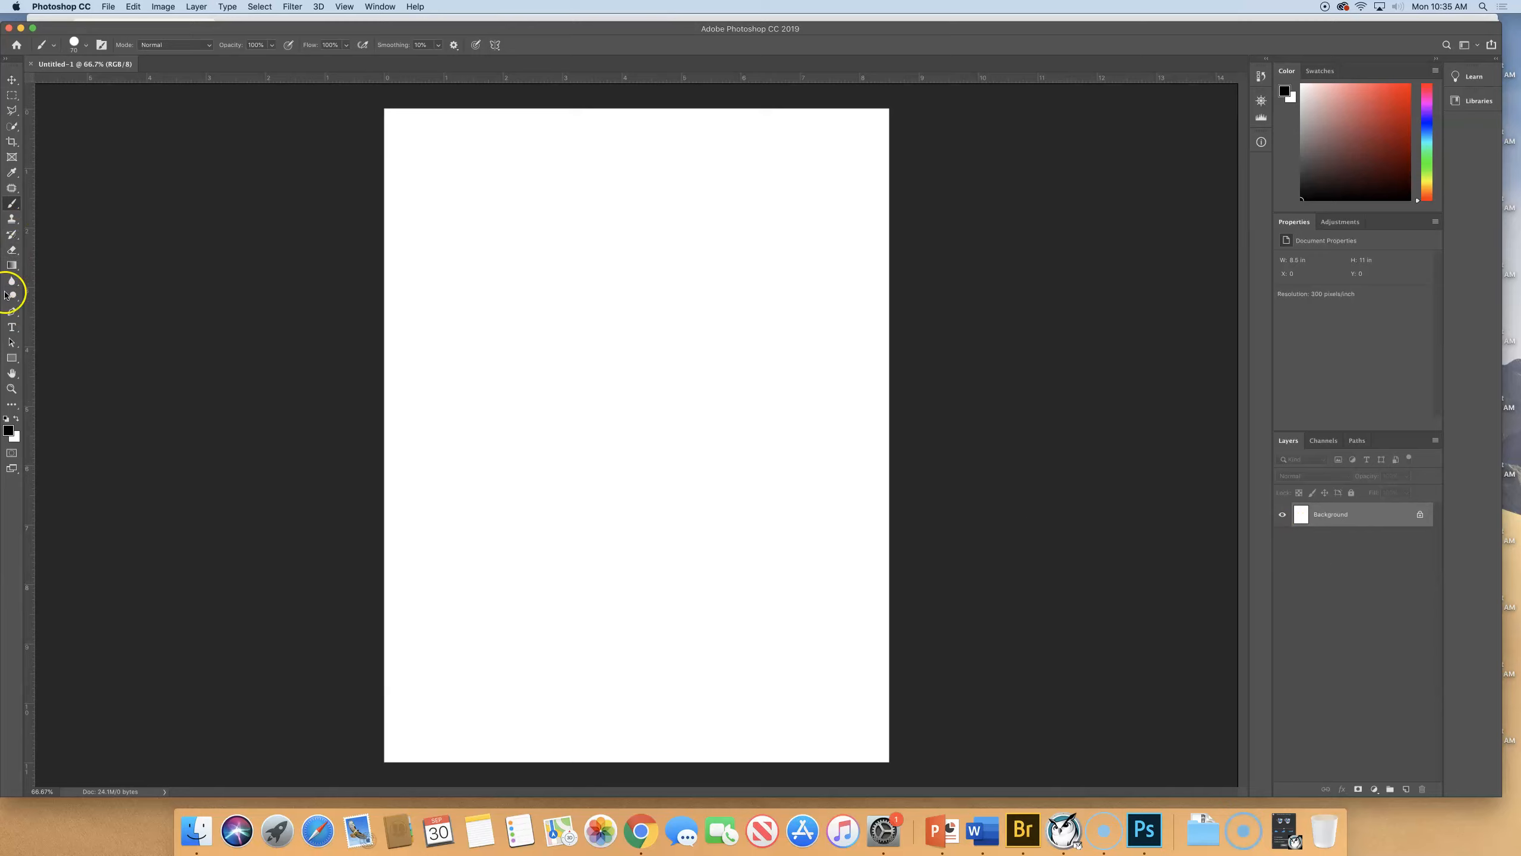
Step: Activate the Type tool and try to find the Impact font within the Serif-filtered font list
left_click(12, 328)
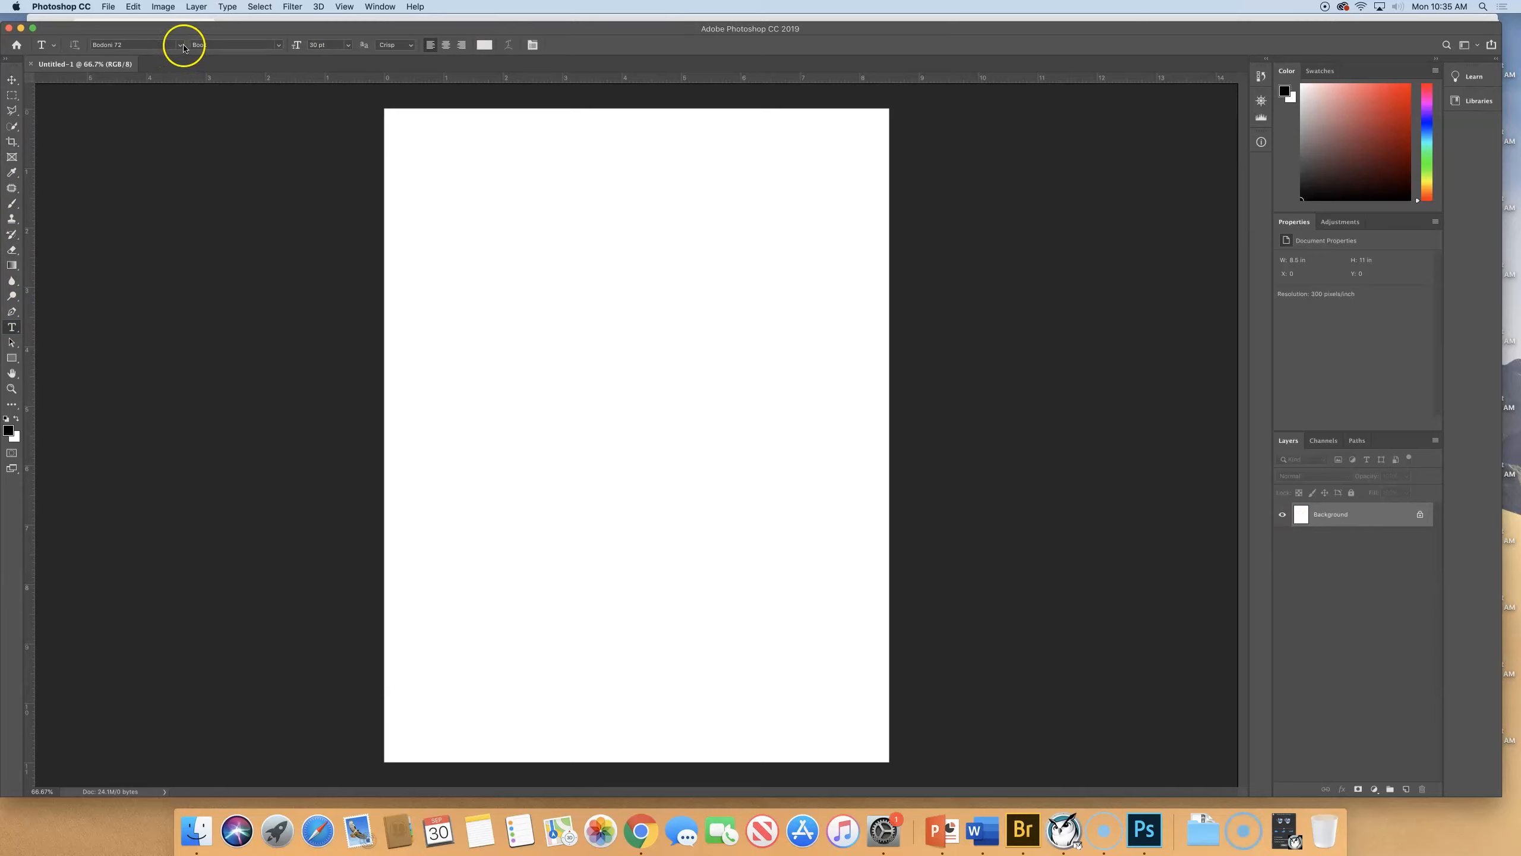
left_click(181, 47)
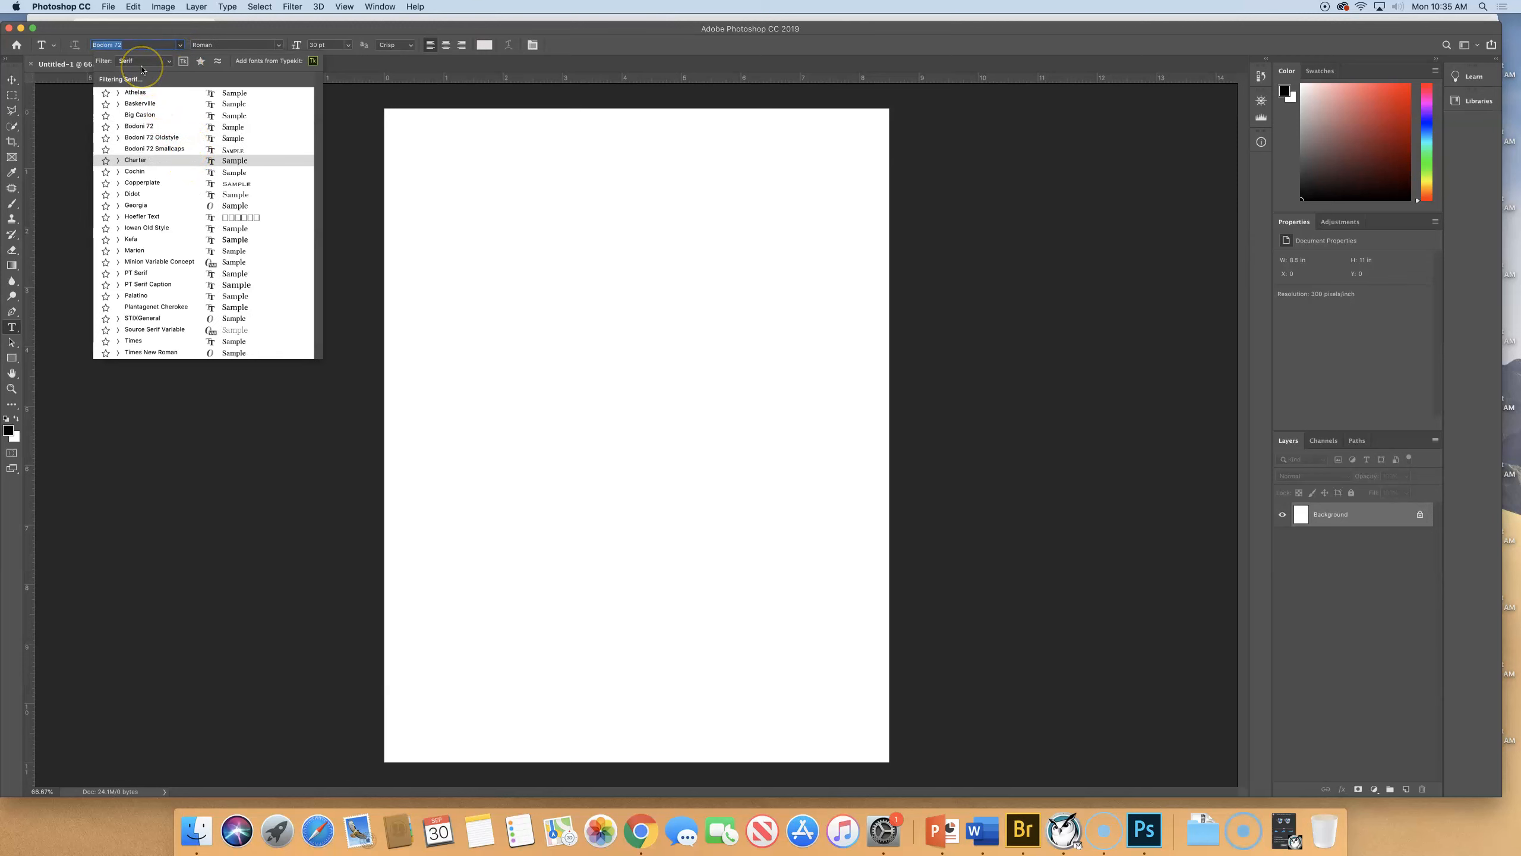
type("impact")
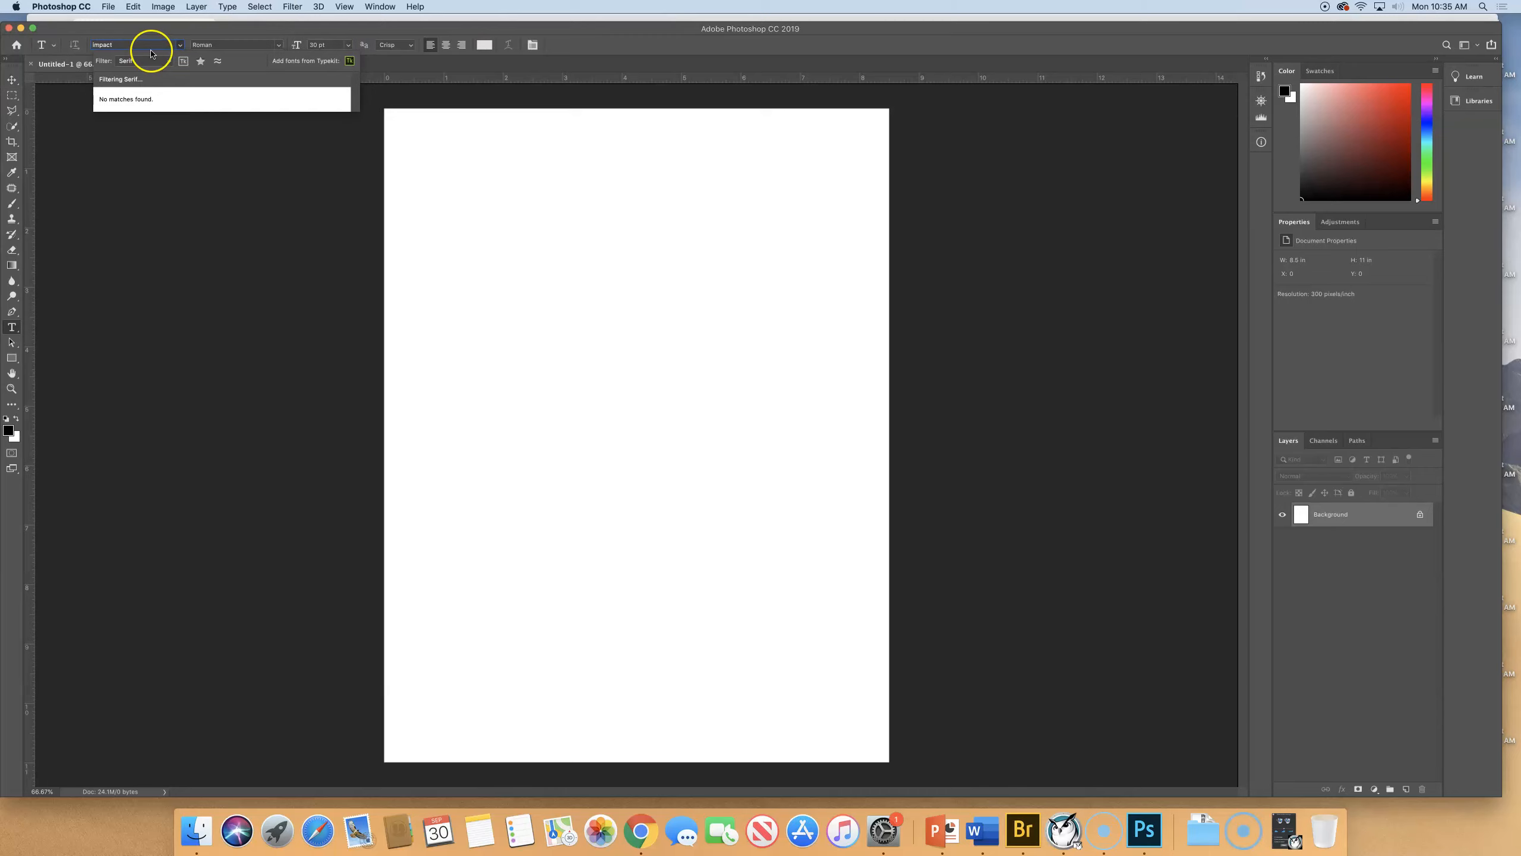
left_click(179, 46)
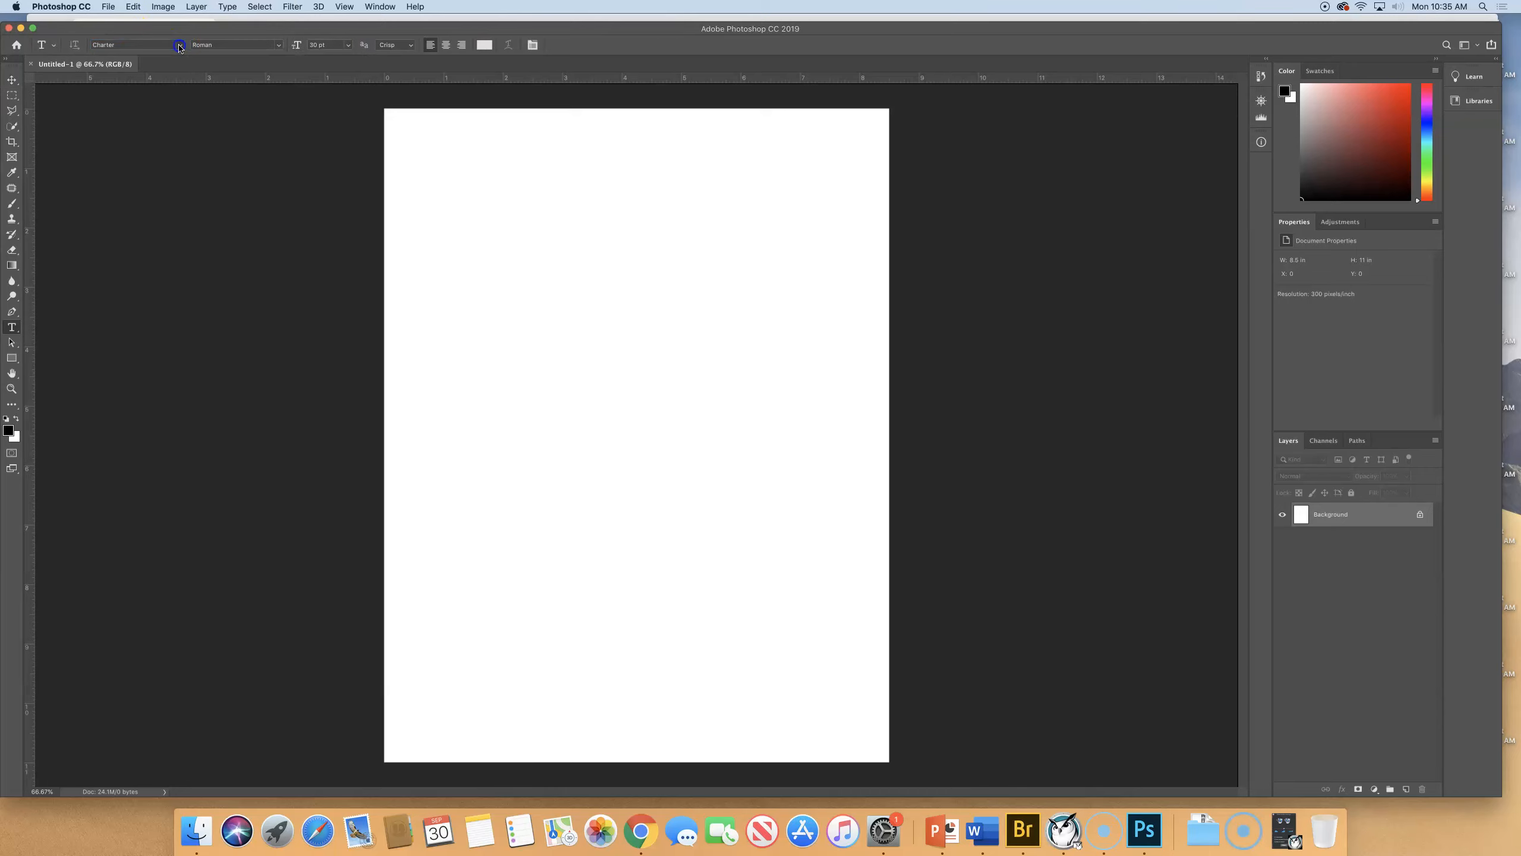
Step: Widen the font filter to All Classes and choose Impact as the font
left_click(179, 46)
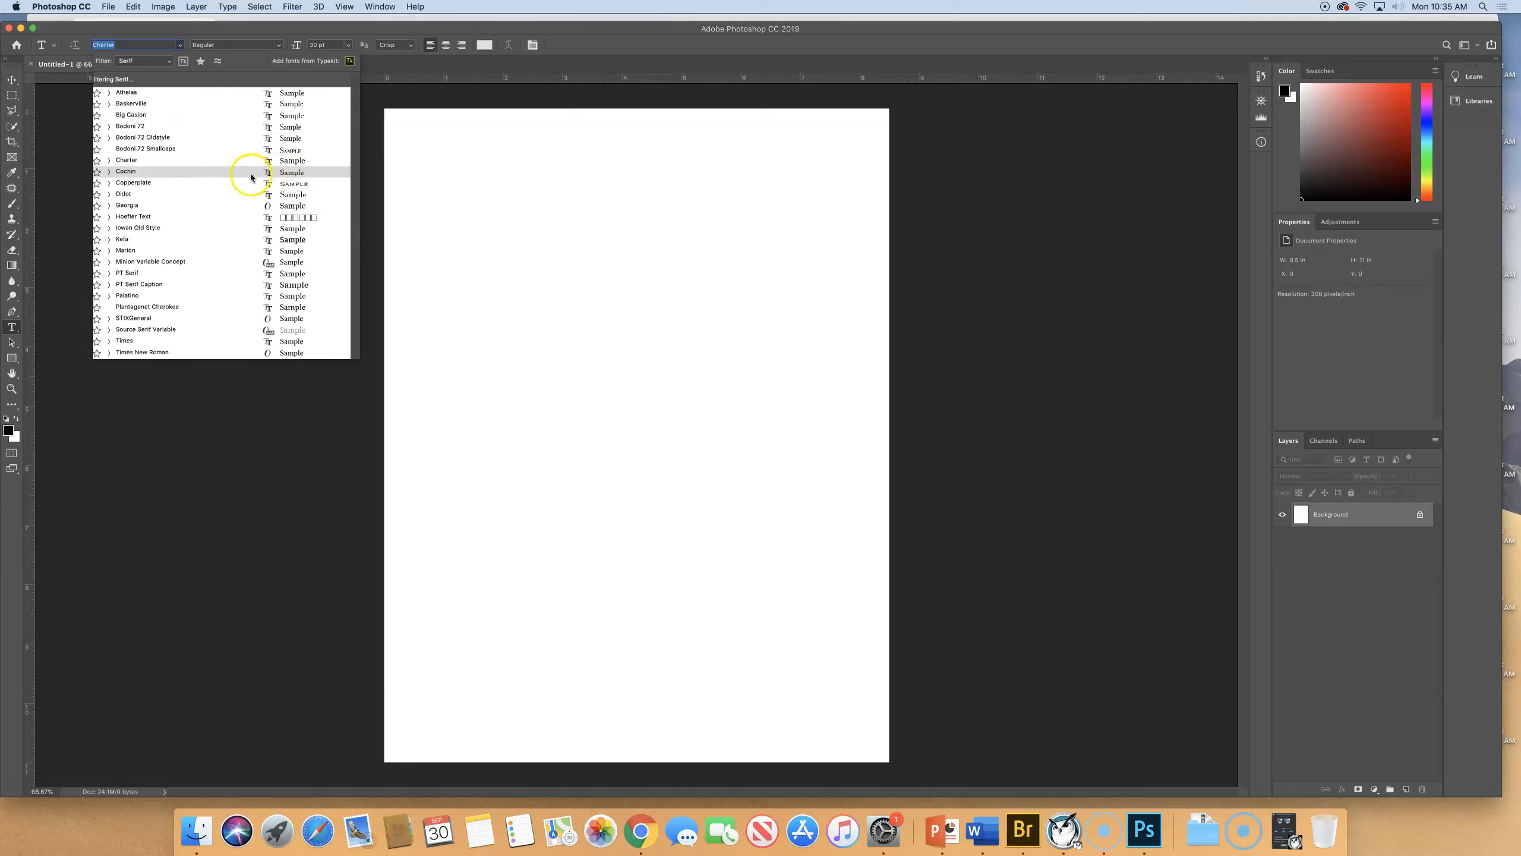
left_click(160, 62)
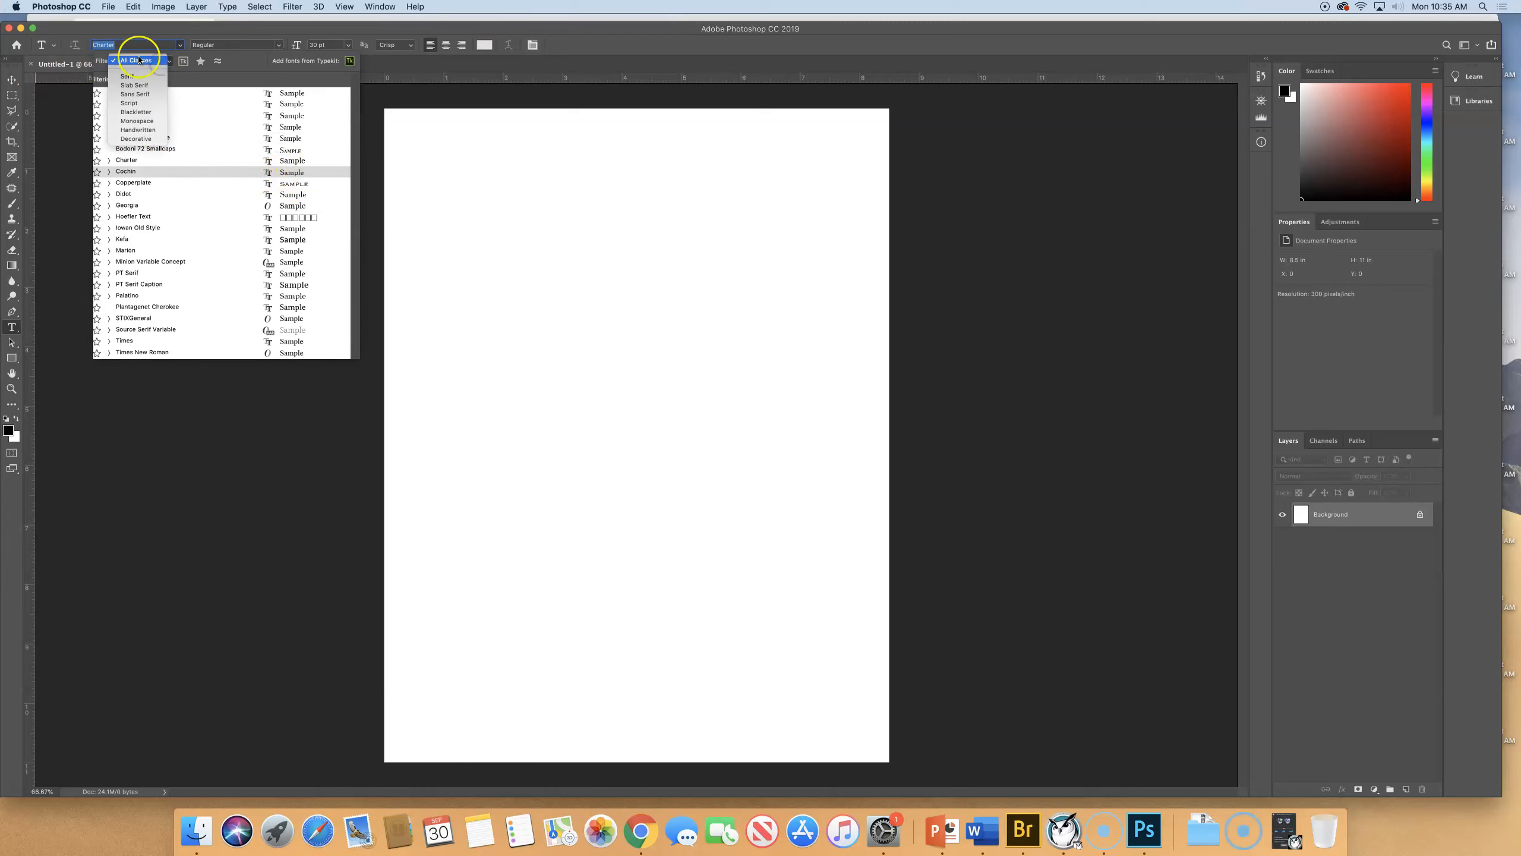
left_click(139, 60)
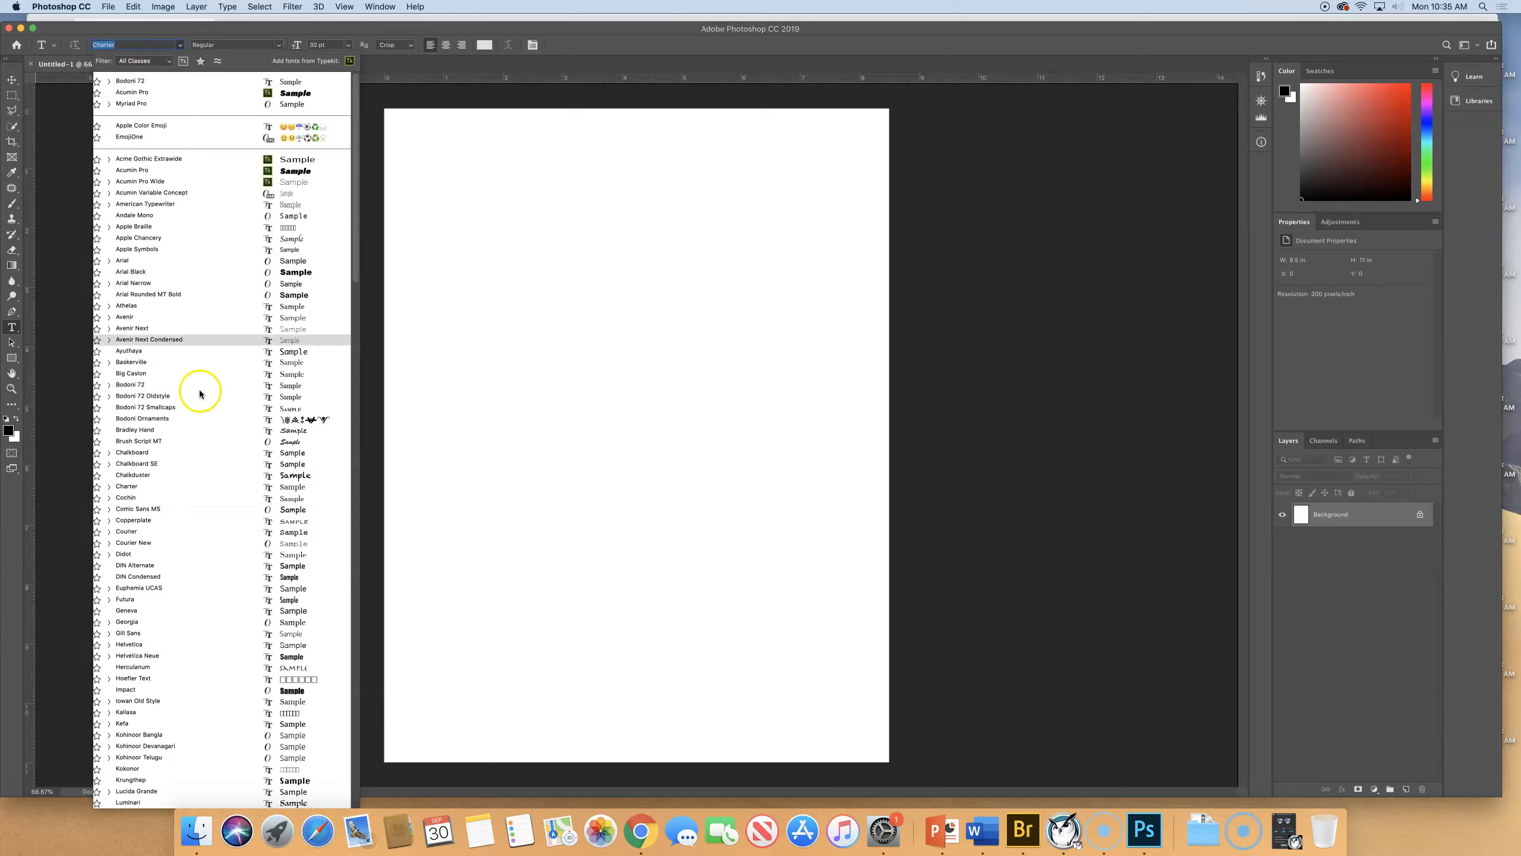
scroll(199, 394, "down", 10)
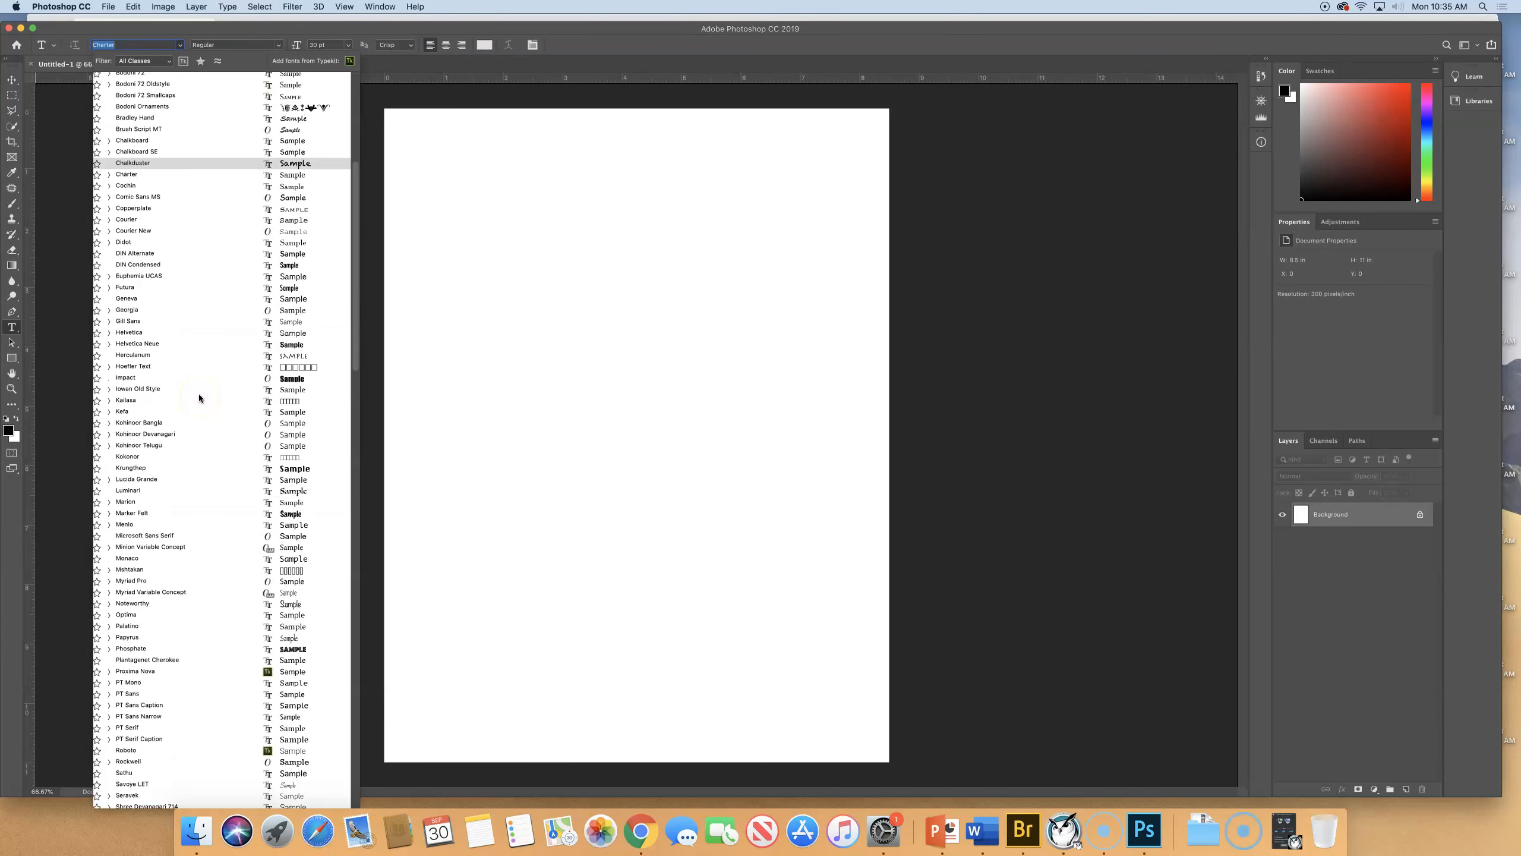
scroll(198, 394, "down", 20)
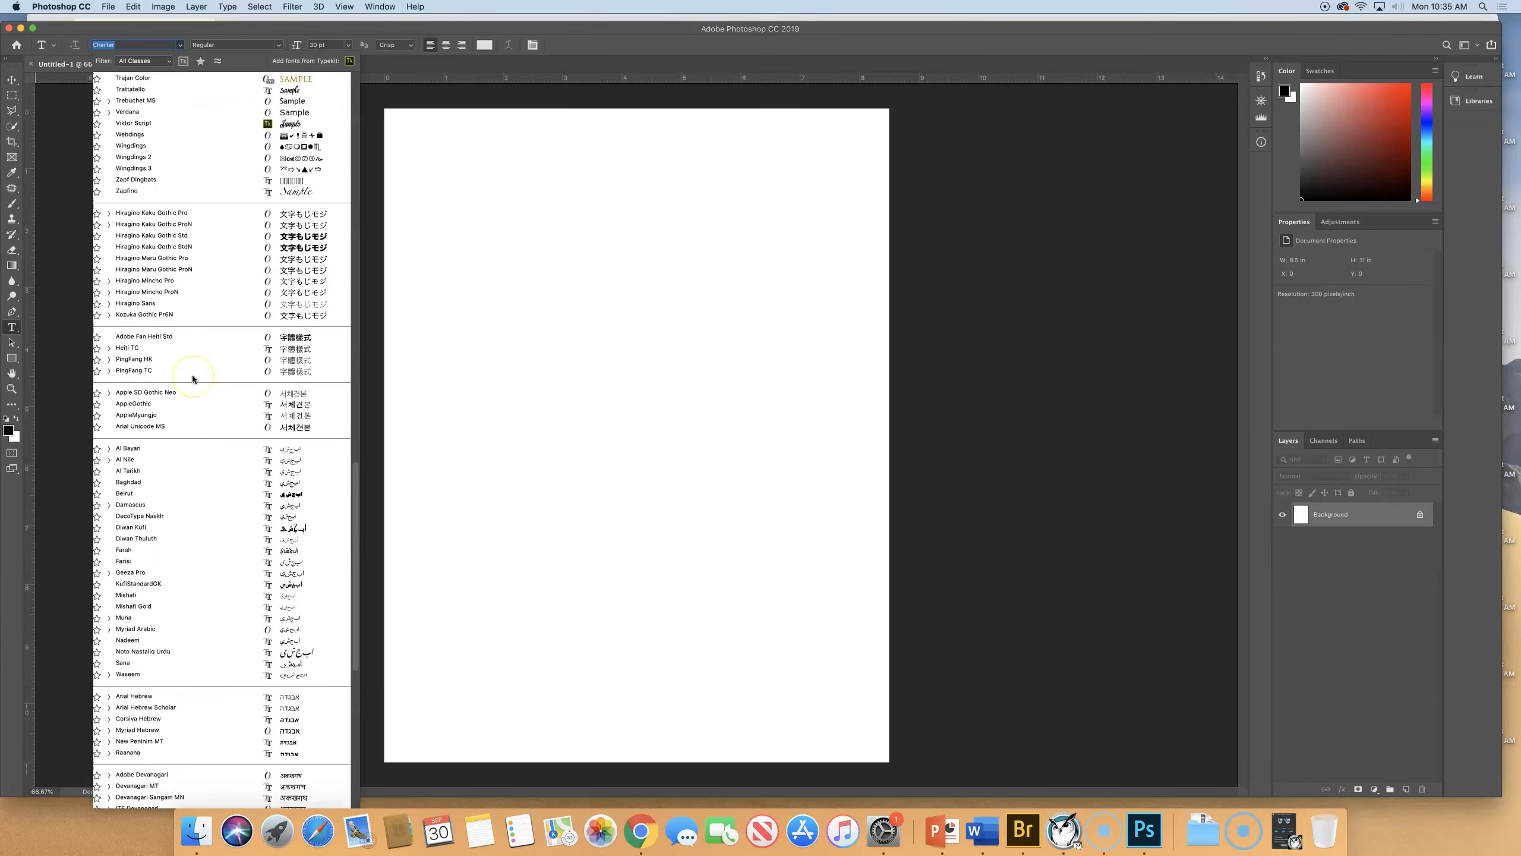
scroll(192, 378, "up", 20)
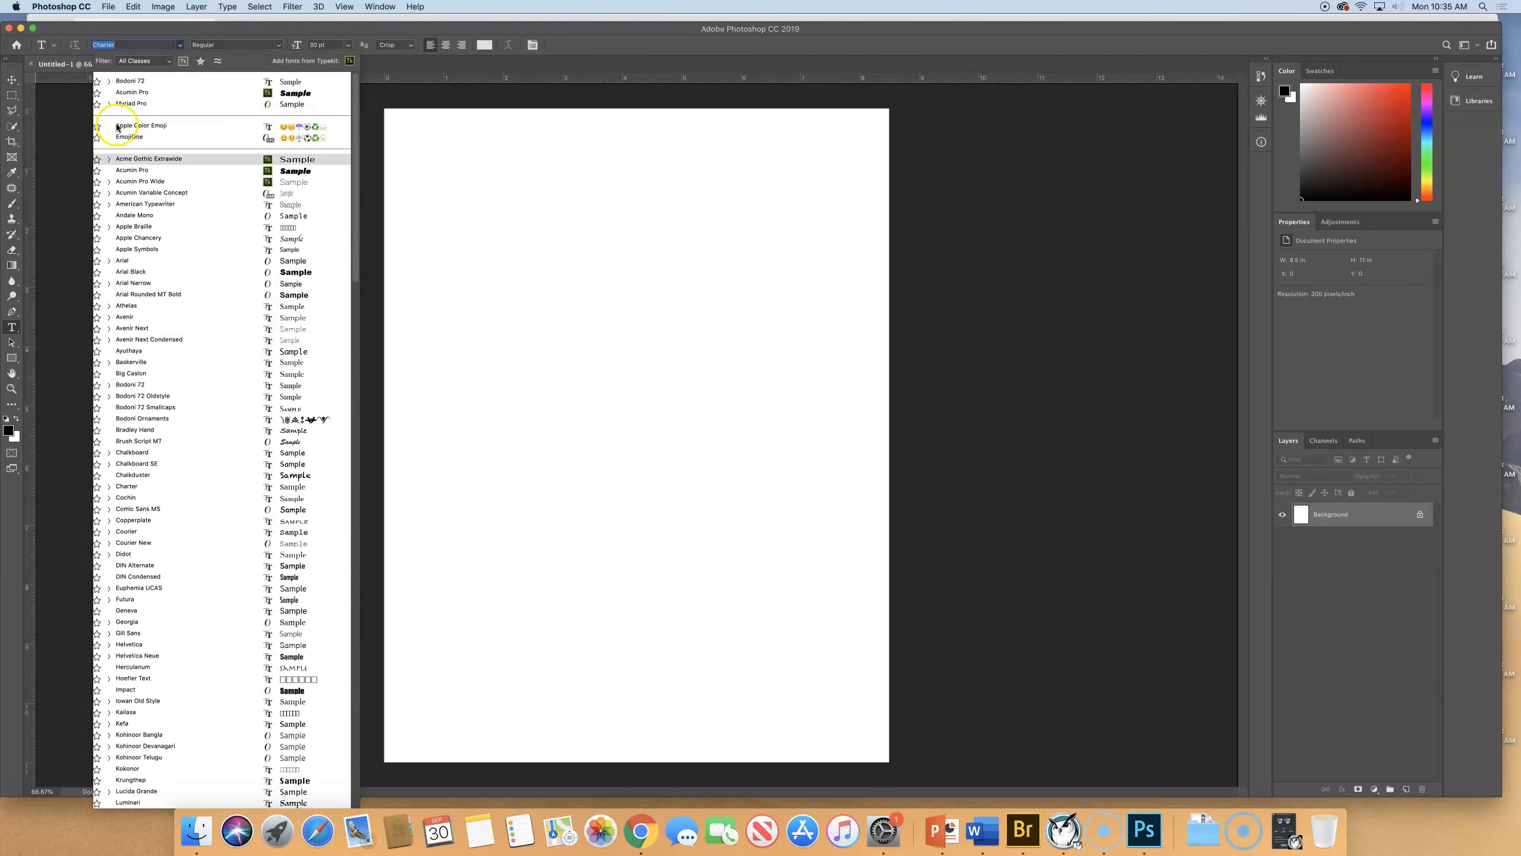
scroll(192, 590, "down", 5)
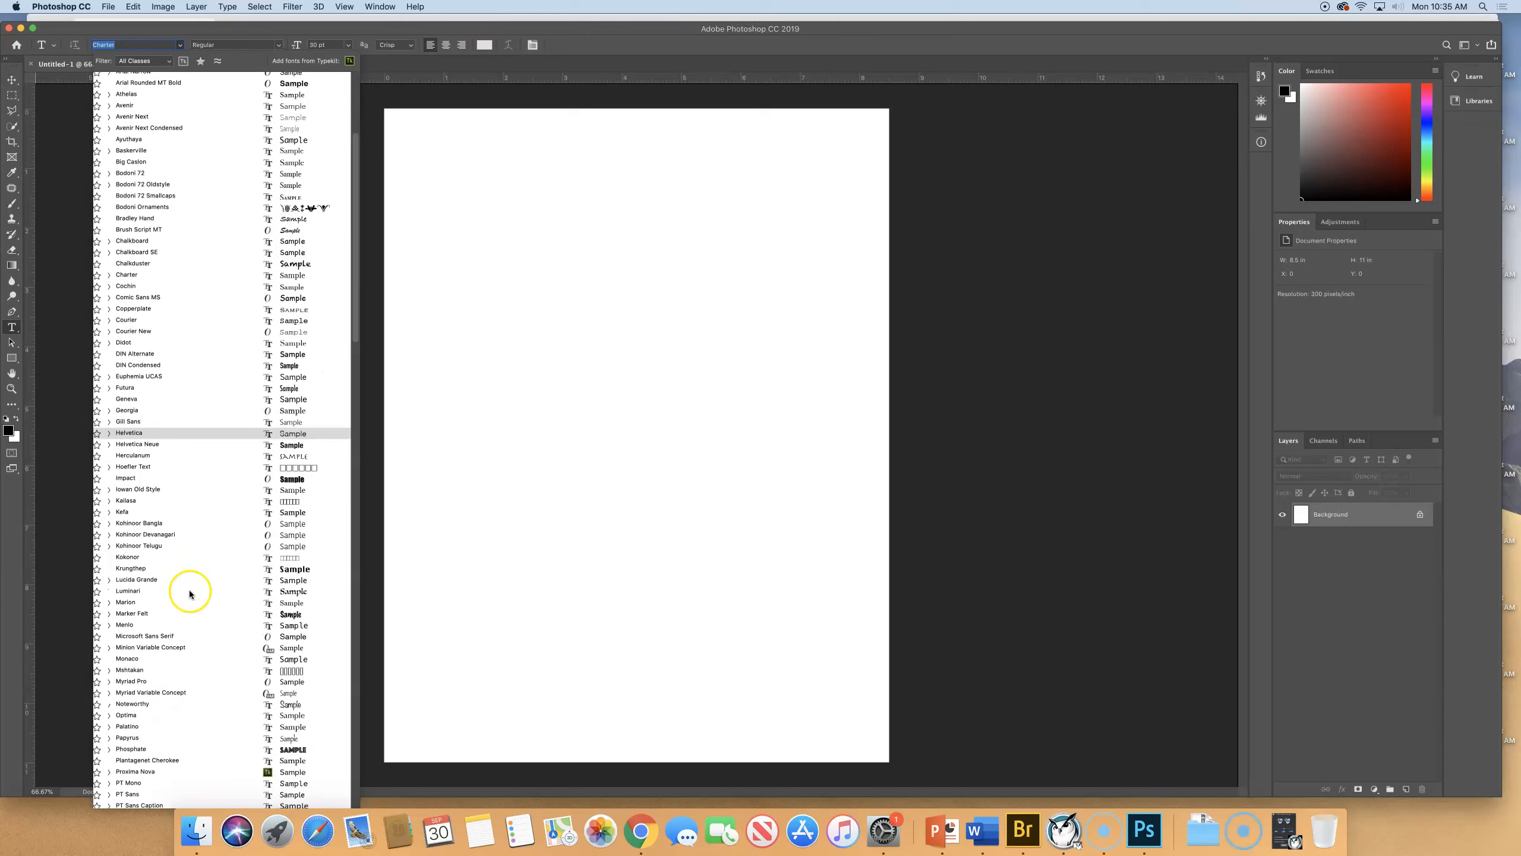
left_click(295, 480)
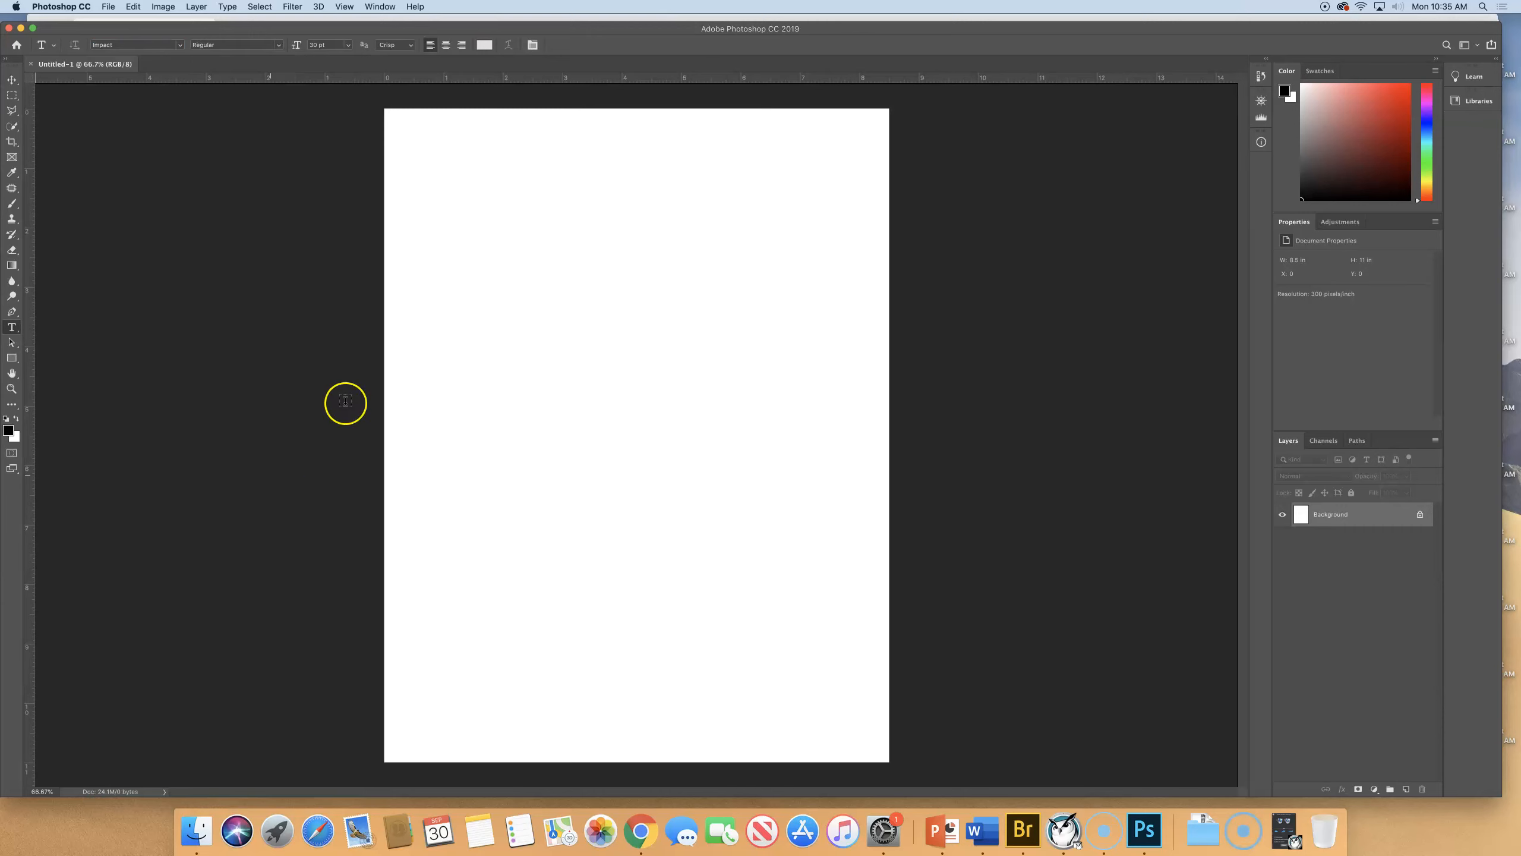
Step: Set the font size to 72 pt and add the text TREES near the top of the page
left_click(348, 46)
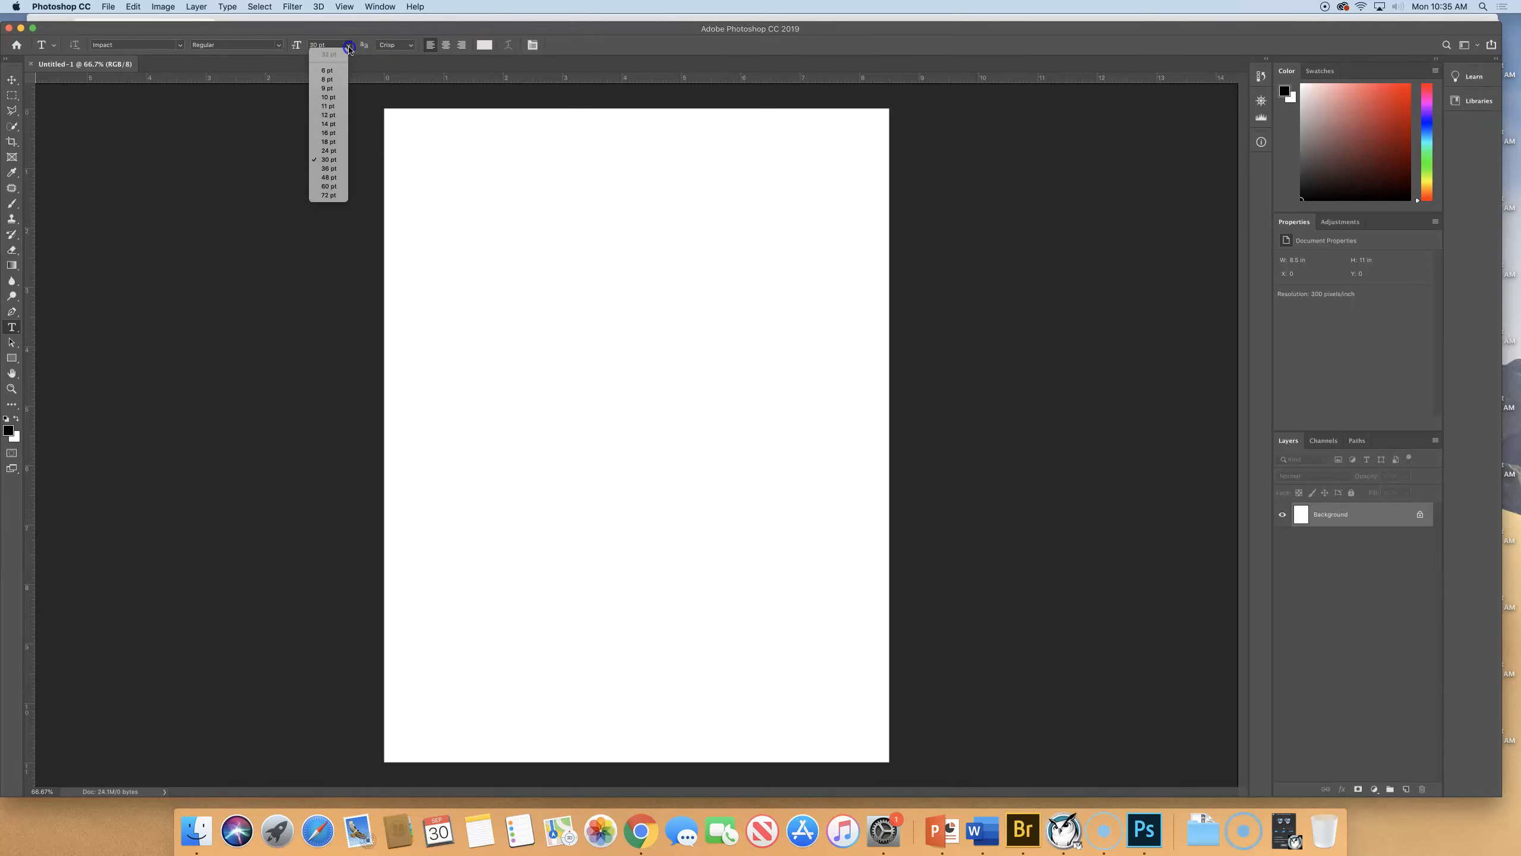
left_click(329, 197)
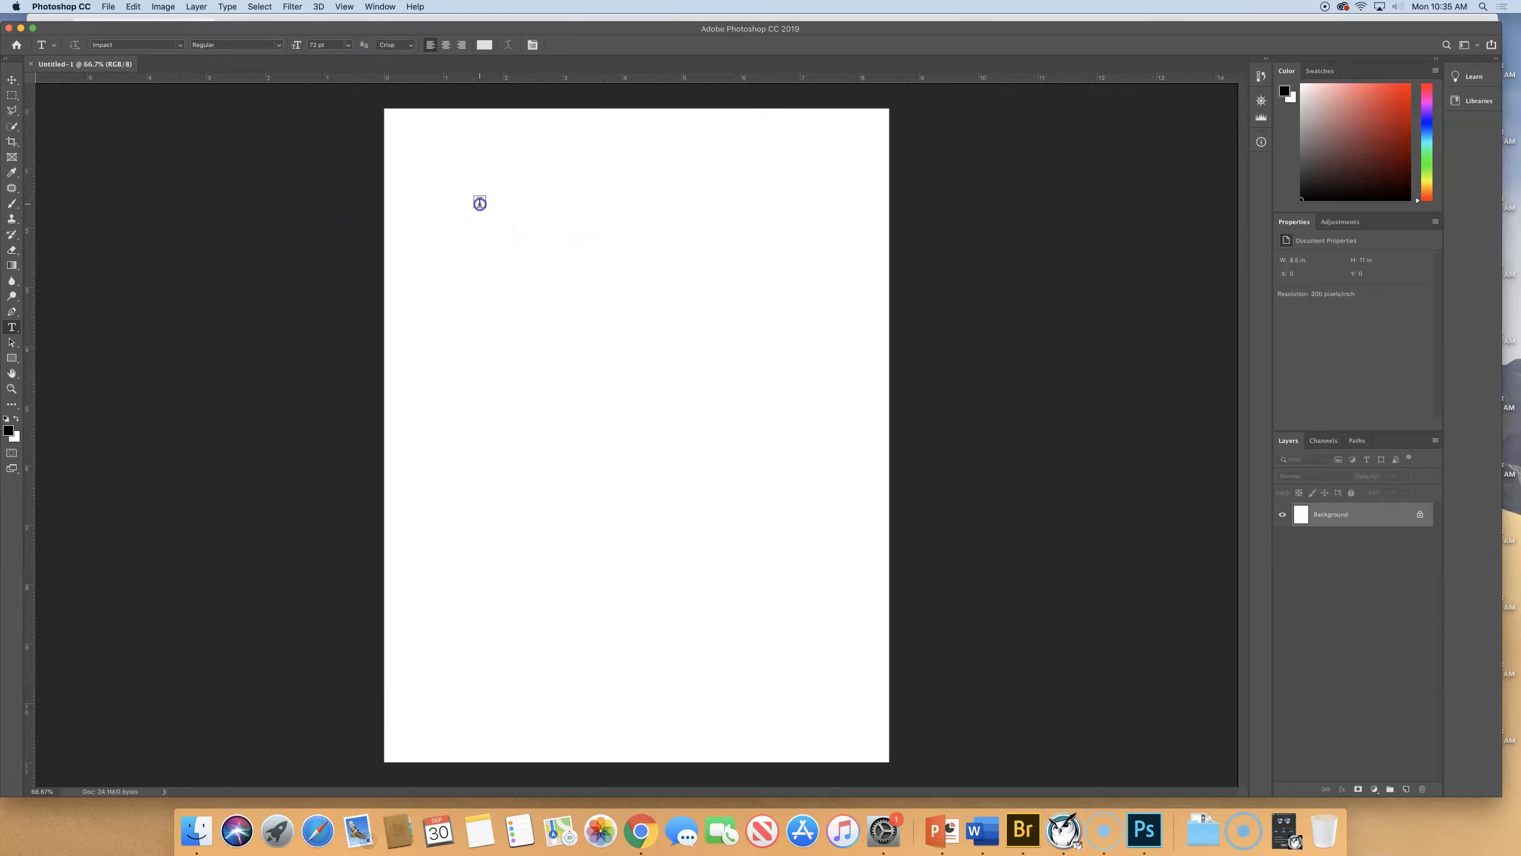
left_click(479, 204)
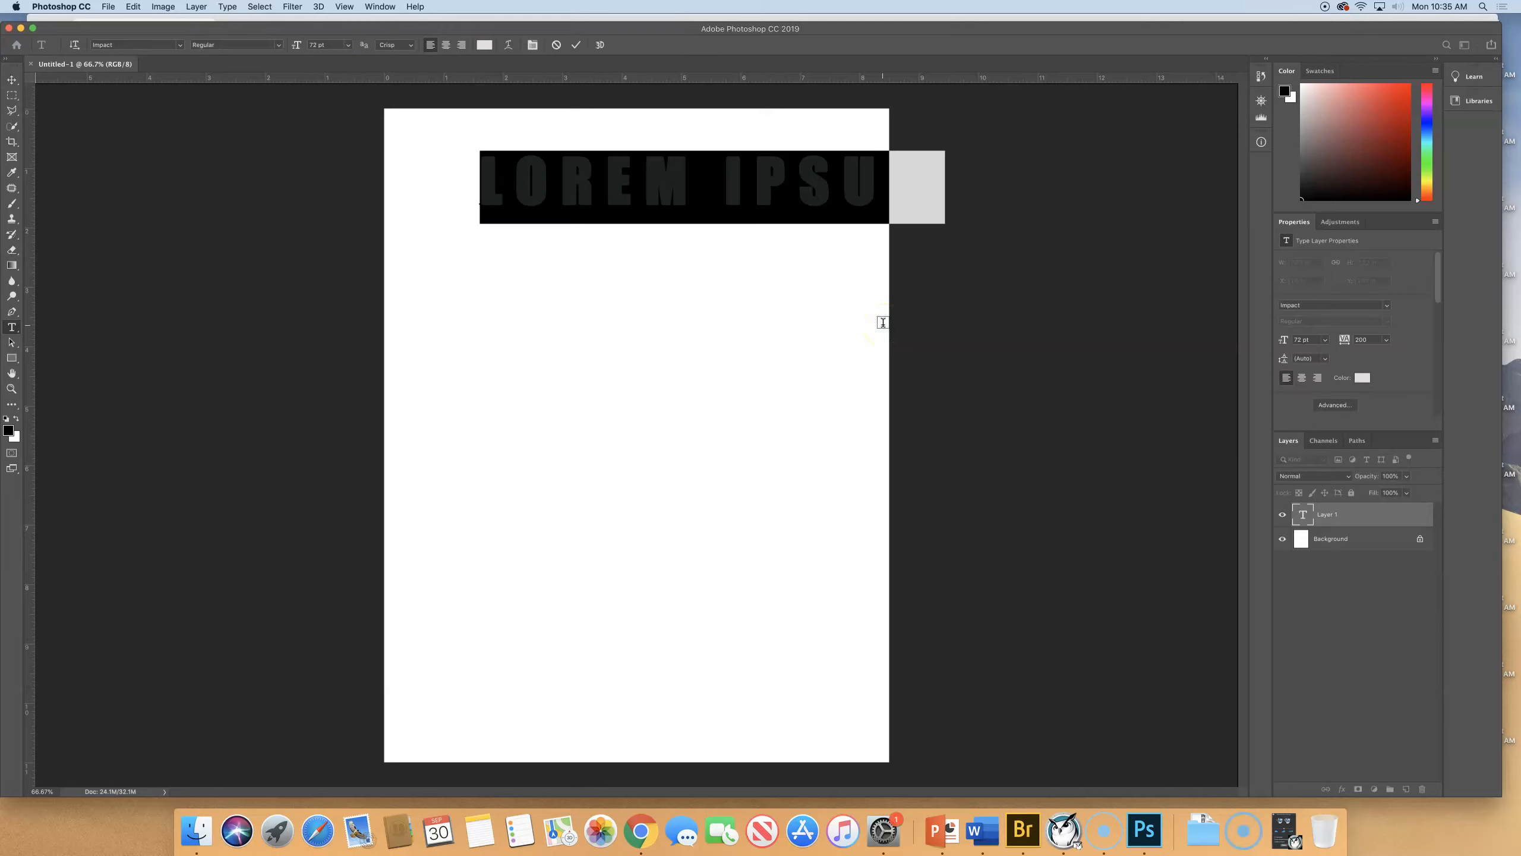
type("TREES")
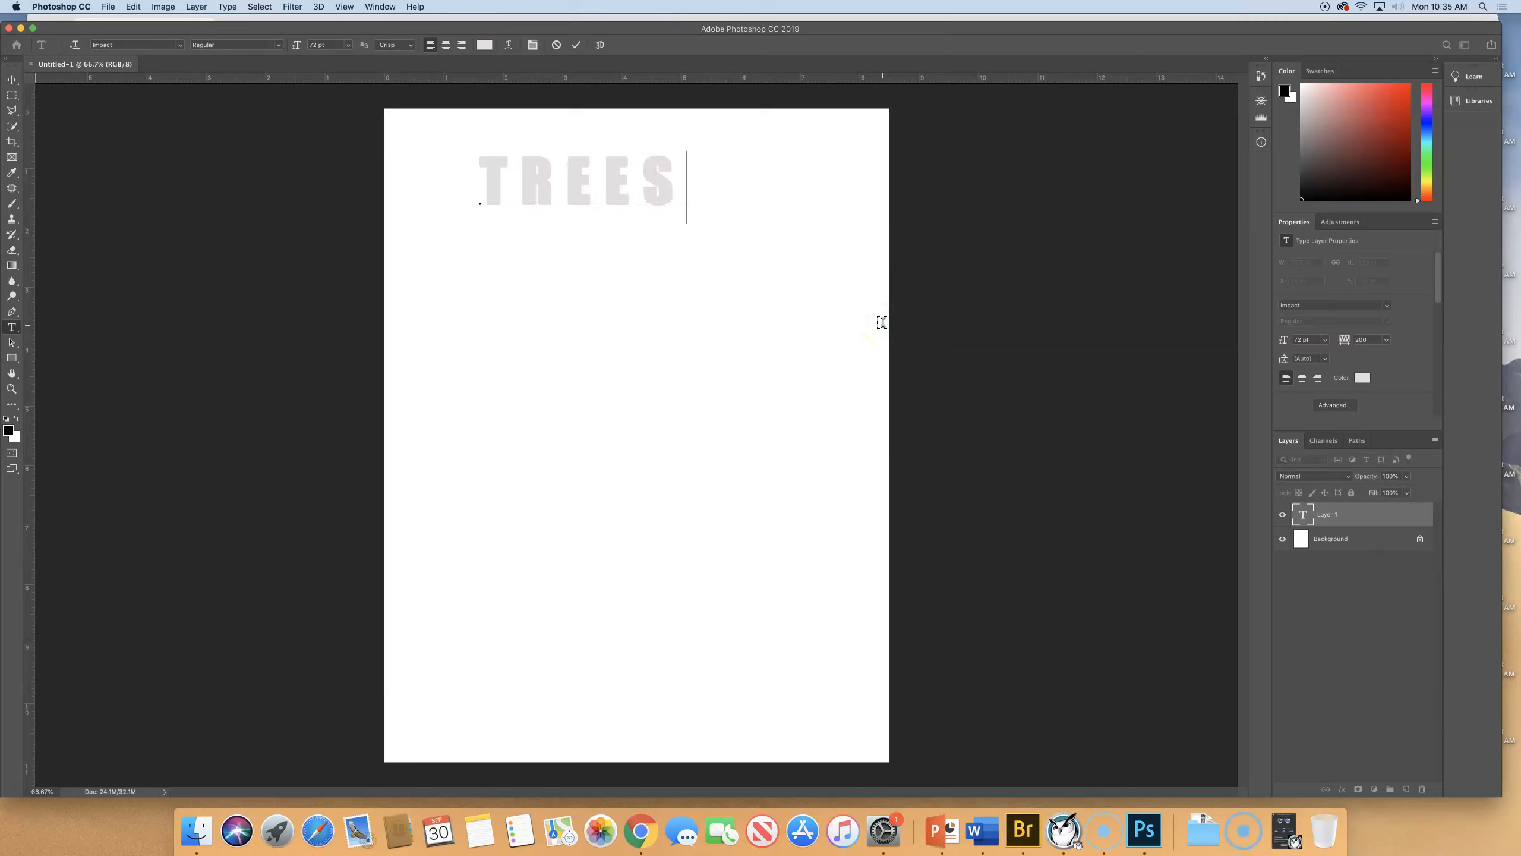